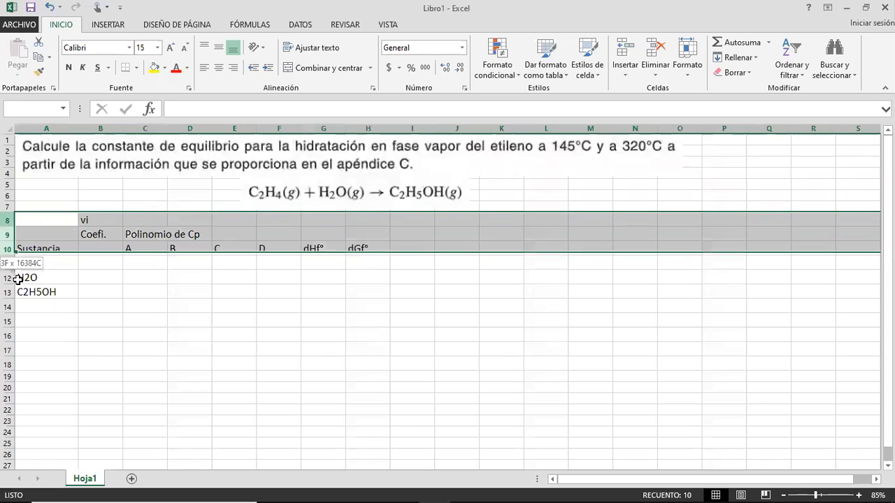
# Set the font size of rows 8 to 13 to 18.
pyautogui.click(143, 49)
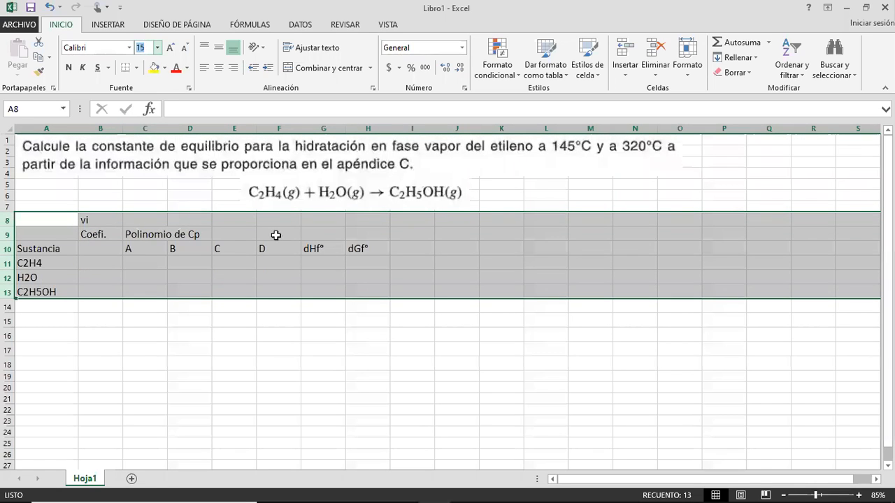
pyautogui.write('18')
pyautogui.click(298, 284)
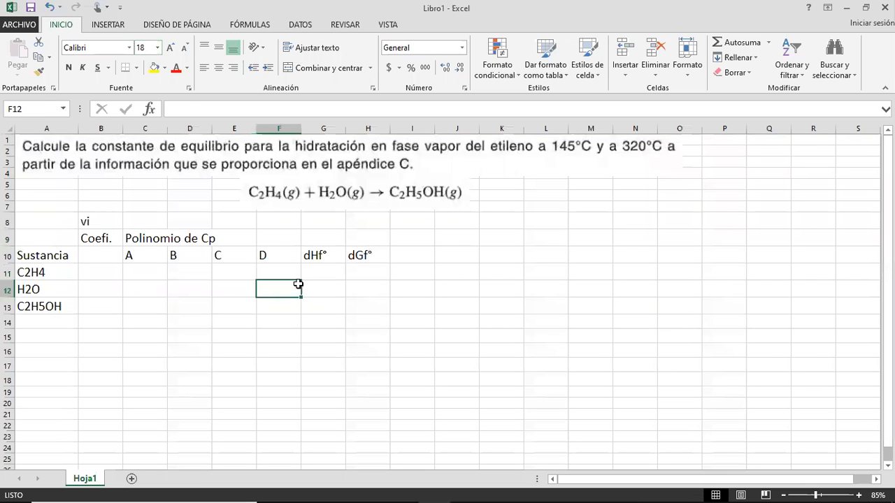
# Go over the list of substances under the Sustancia heading in column A.
pyautogui.press('Left')
pyautogui.press('Left')
pyautogui.press('Left')
pyautogui.press('Left')
pyautogui.press('Left')
pyautogui.press('Up')
pyautogui.press('Up')
pyautogui.press('Down')
pyautogui.press('Down')
pyautogui.press('Down')
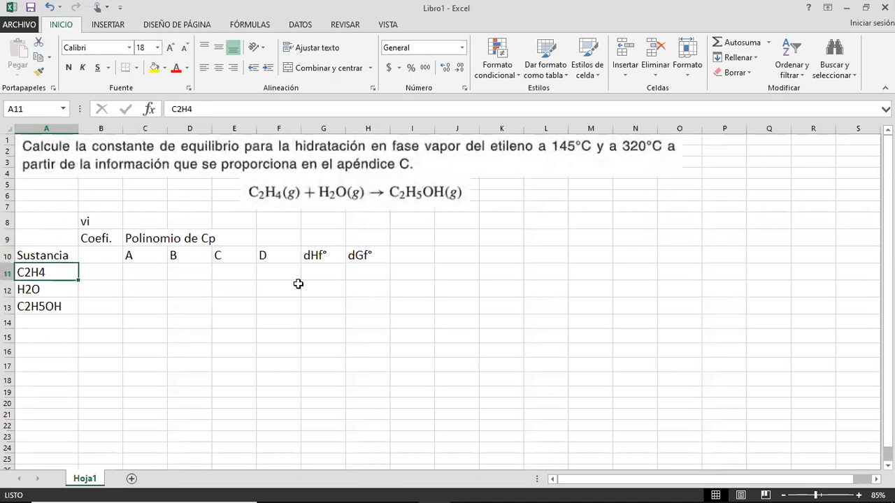
pyautogui.press('Up')
pyautogui.press('Up')
pyautogui.press('Down')
pyautogui.press('Down')
pyautogui.press('Up')
pyautogui.press('Up')
pyautogui.press('Up')
# Go over the row 10 headings for the Cp polynomial coefficients A to D, dHf° and dGf°.
pyautogui.press('Right')
pyautogui.press('Right')
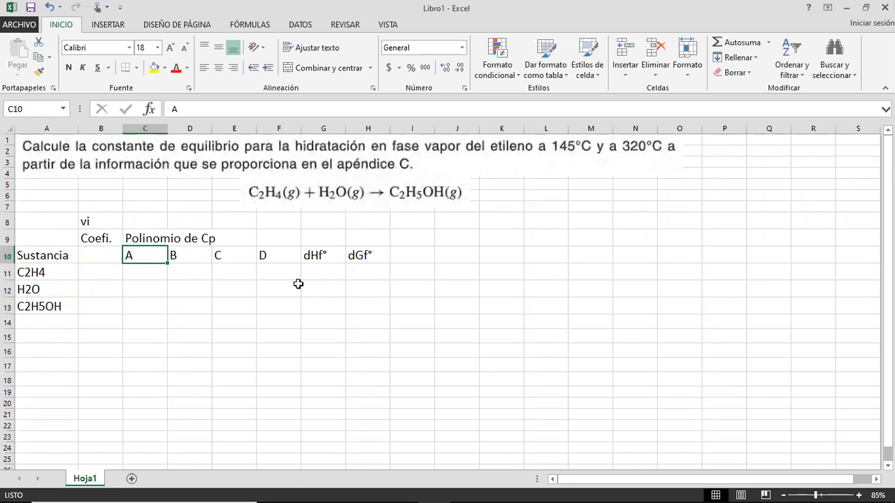
pyautogui.press('Right')
pyautogui.press('Left')
pyautogui.hotkey('shift', 'Right')
pyautogui.hotkey('shift', 'Right')
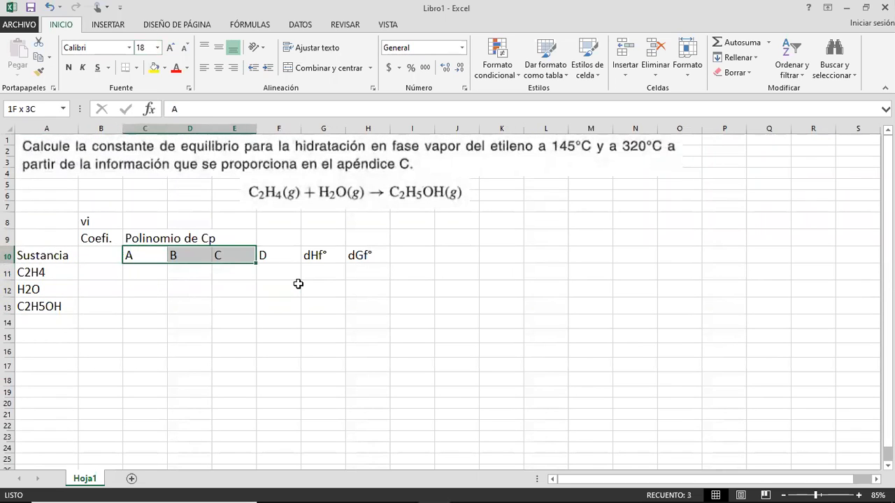
pyautogui.hotkey('shift', 'Right')
pyautogui.press('Right')
pyautogui.press('Right')
pyautogui.press('Right')
pyautogui.press('Right')
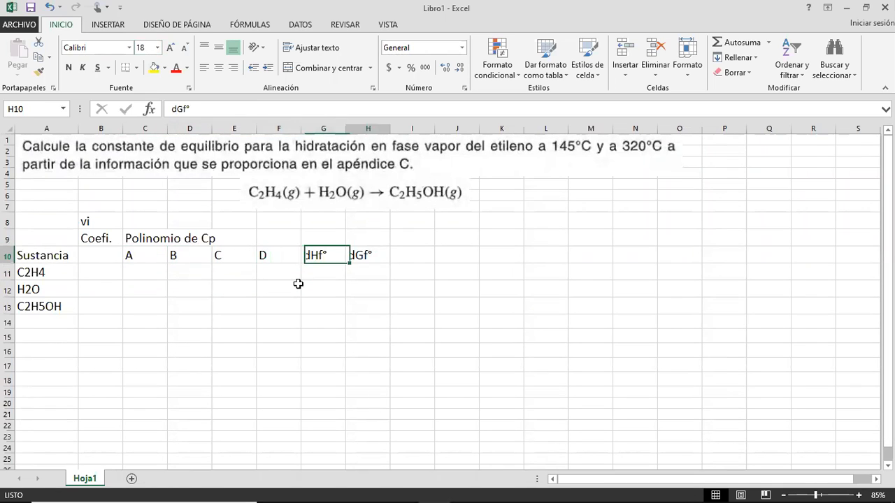
pyautogui.click(315, 240)
pyautogui.click(318, 255)
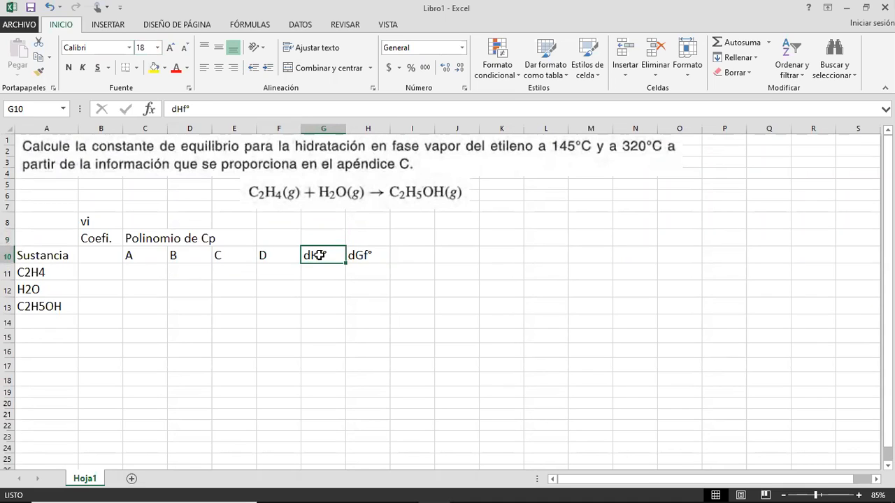
pyautogui.click(368, 256)
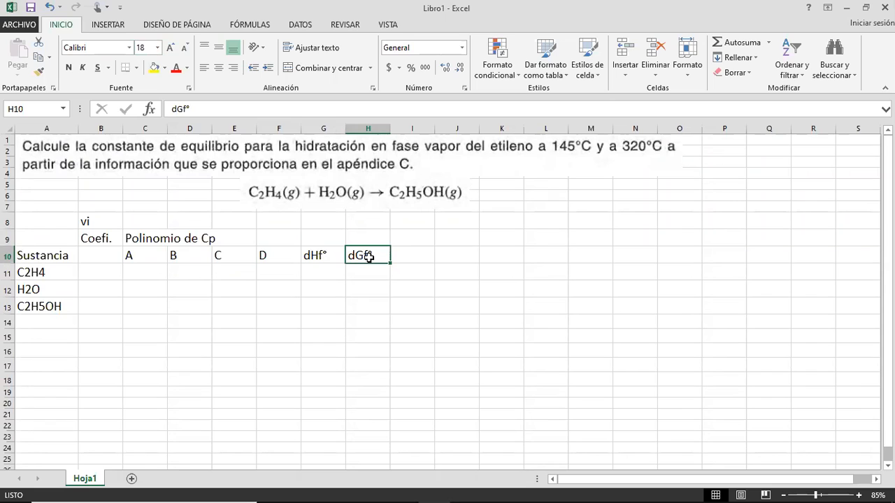
# Enter the stoichiometric coefficients in column B: -1 for C2H4, -1 for H2O and 1 for C2H5OH.
pyautogui.press('Left')
pyautogui.press('Left')
pyautogui.press('Left')
pyautogui.press('Left')
pyautogui.press('Left')
pyautogui.press('Left')
pyautogui.press('Up')
pyautogui.press('Down')
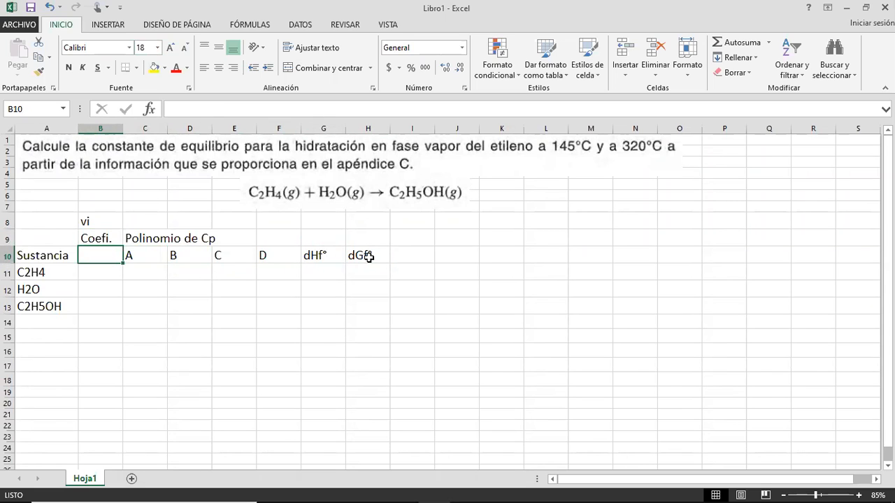
pyautogui.press('Down')
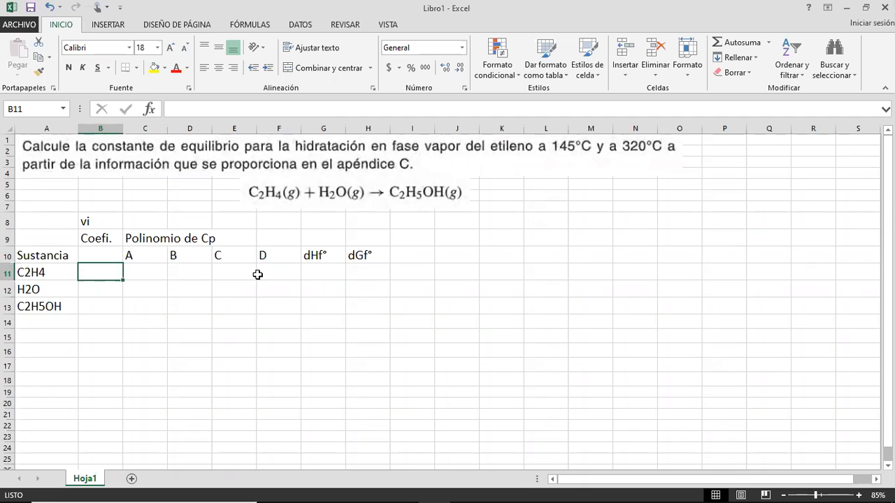
pyautogui.write('-')
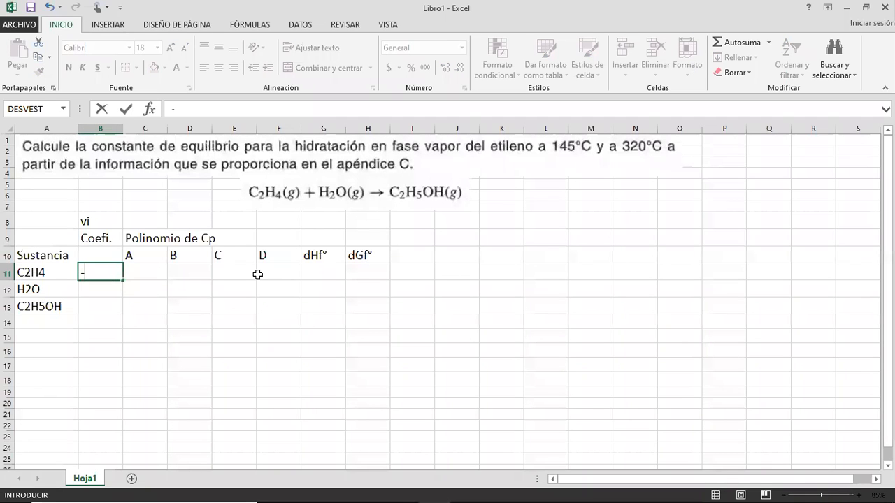
pyautogui.write('1')
pyautogui.press('Return')
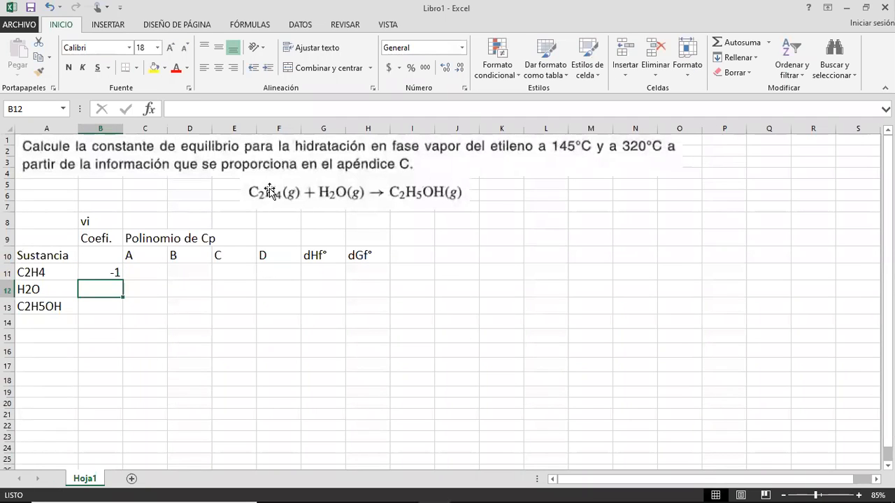
pyautogui.write('-1')
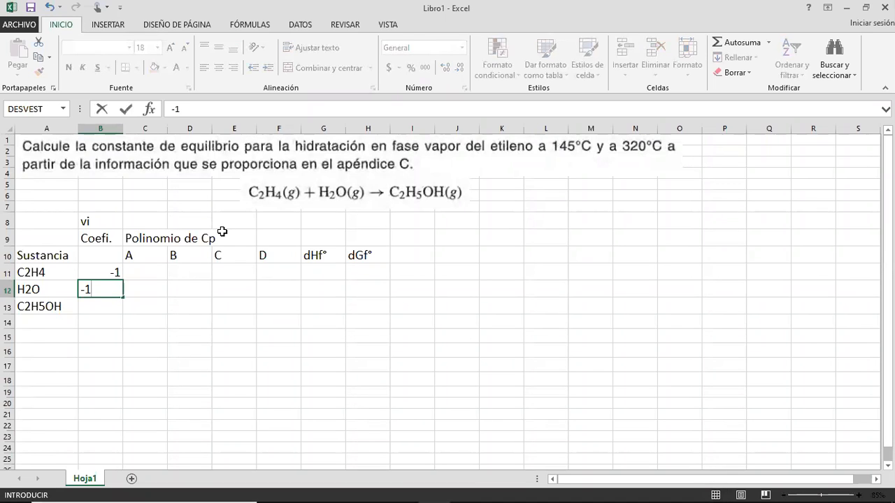
pyautogui.press('Return')
pyautogui.write('1')
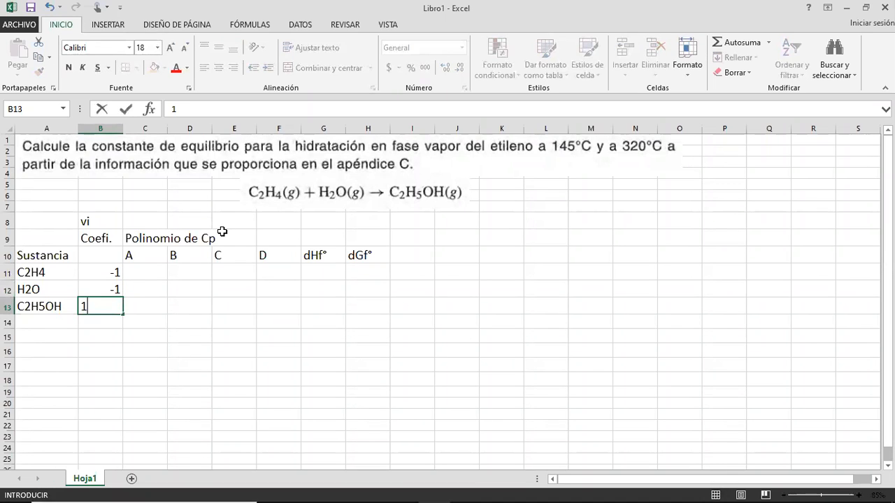
pyautogui.press('Return')
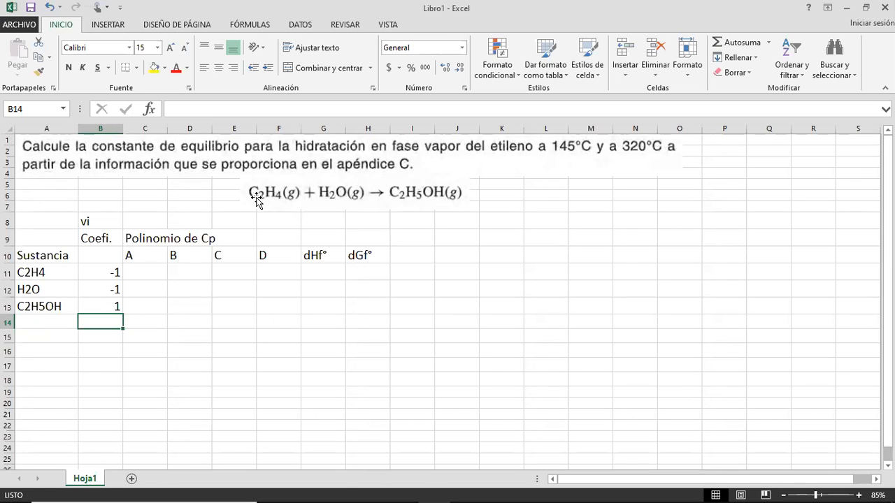
pyautogui.click(334, 196)
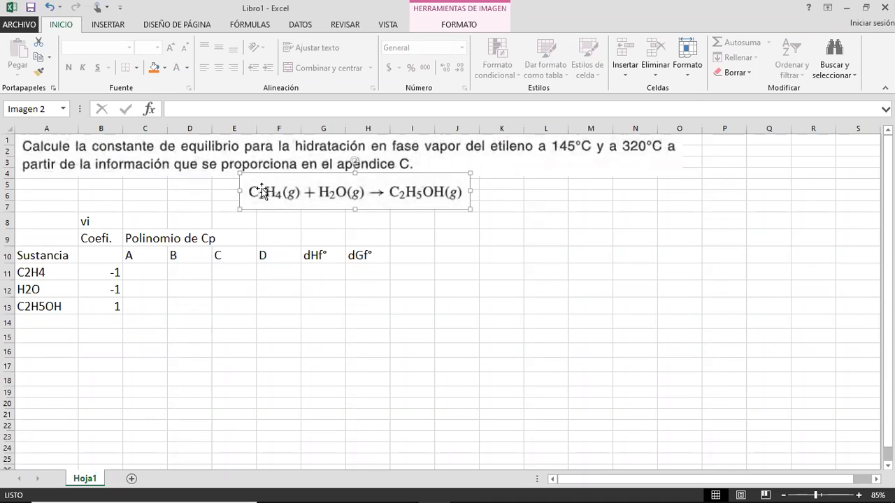
pyautogui.click(158, 272)
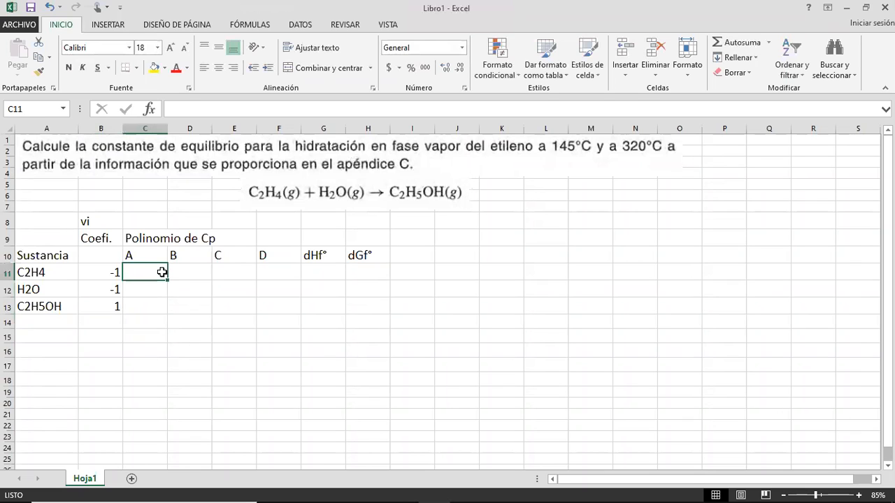
pyautogui.moveTo(52, 256); pyautogui.dragTo(349, 257)
pyautogui.hotkey('ctrl', 'q')
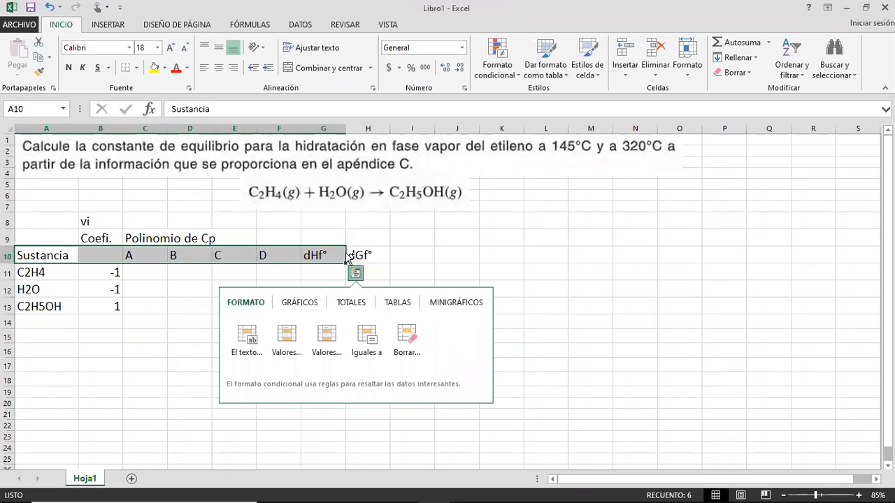
pyautogui.press('Right')
# Make the row 10 headings from A through dGf° bold.
pyautogui.click(373, 254)
pyautogui.hotkey('shift', 'Left')
pyautogui.hotkey('shift', 'Left')
pyautogui.hotkey('shift', 'Left')
pyautogui.hotkey('shift', 'Left')
pyautogui.hotkey('shift', 'Left')
pyautogui.hotkey('ctrl', 'n')
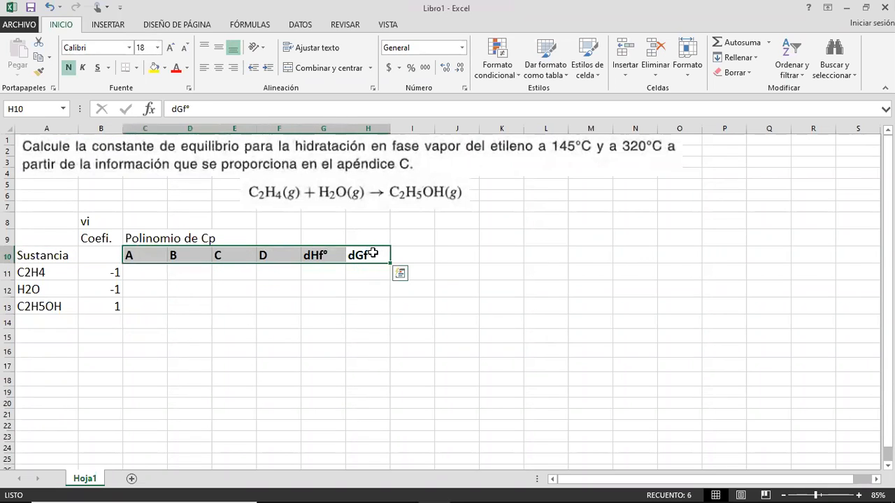
# Make the Sustancia heading and the three substance names below it bold.
pyautogui.press('Left')
pyautogui.press('Left')
pyautogui.press('Left')
pyautogui.press('Left')
pyautogui.press('Left')
pyautogui.press('Left')
pyautogui.press('Left')
pyautogui.hotkey('shift', 'Down')
pyautogui.hotkey('shift', 'Down')
pyautogui.hotkey('shift', 'Down')
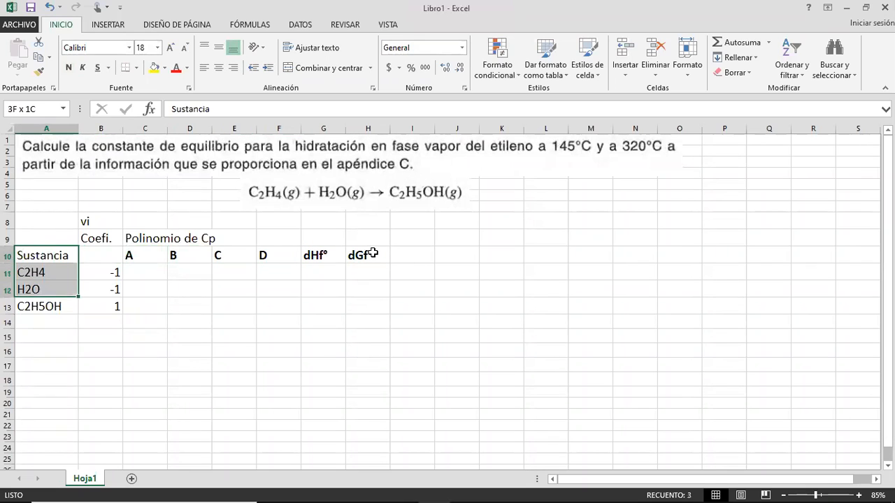
pyautogui.hotkey('ctrl', 'n')
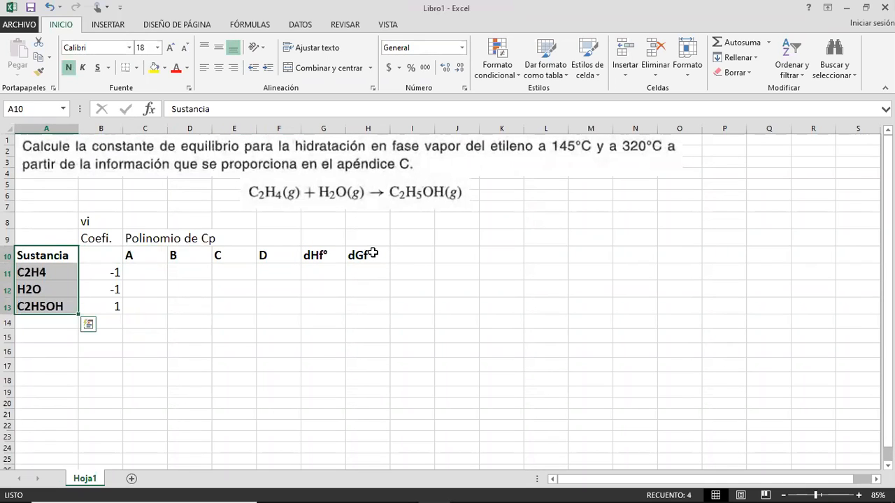
# Switch to Chrome, show Tablas c1, c4 smith.pdf and place it side by side with the Excel workbook.
pyautogui.click(583, 316)
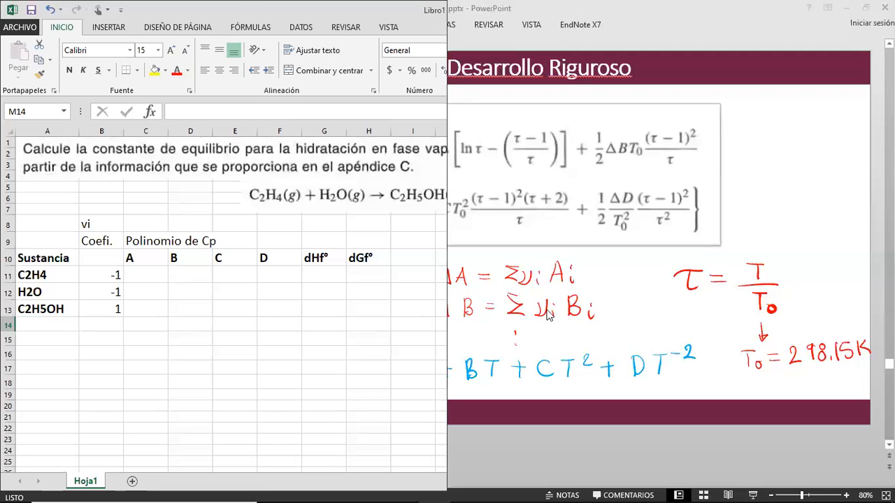
pyautogui.click(377, 490)
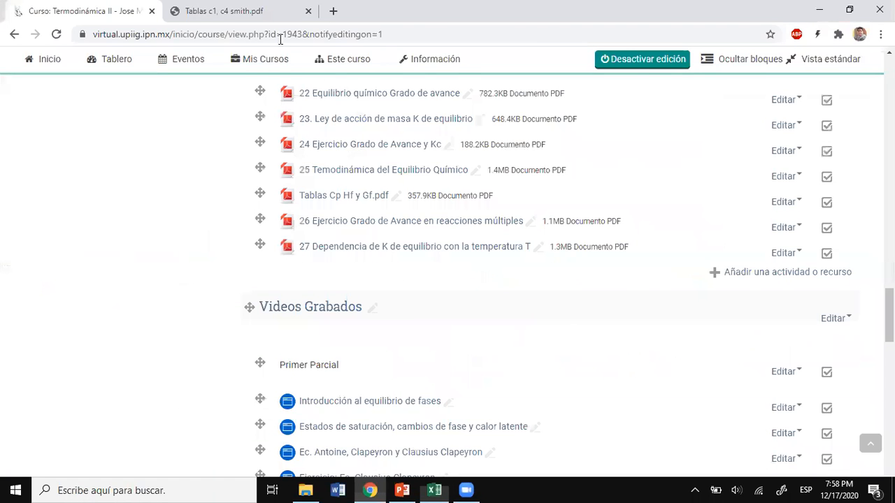
pyautogui.hotkey('ctrl', 'Tab')
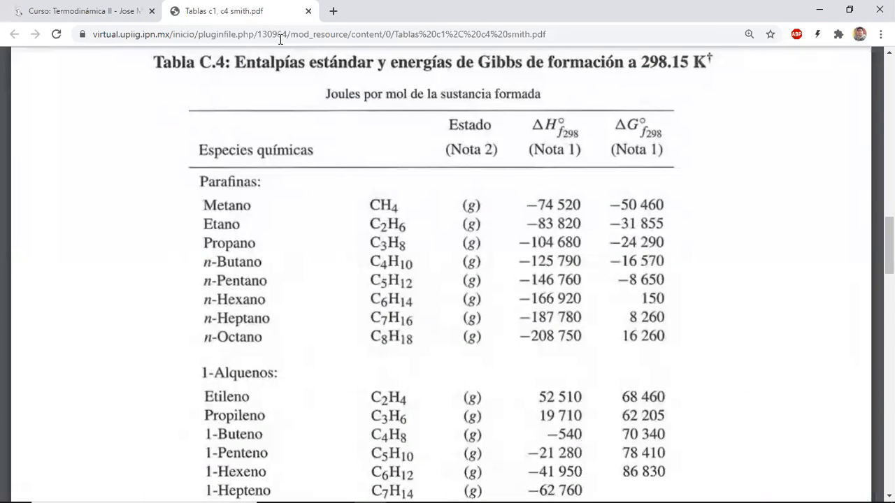
pyautogui.press('super+Right')
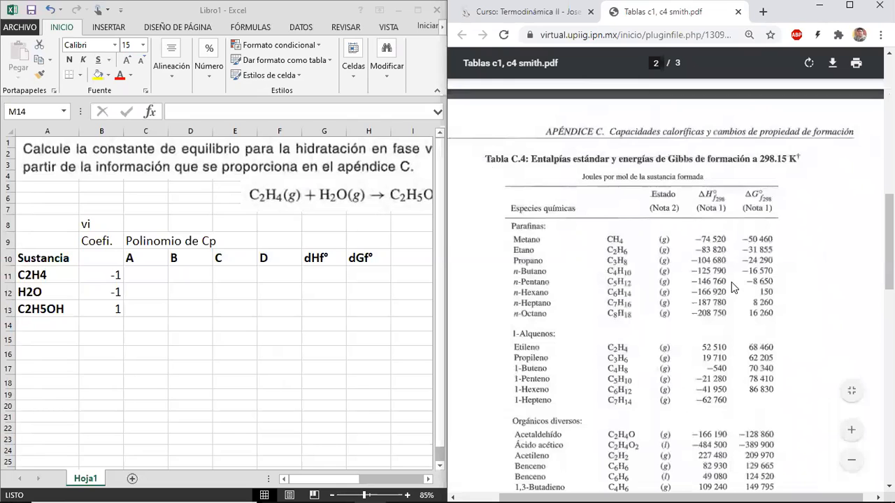
# Find ethylene in Table C.1 of the PDF and highlight its A, B and C heat capacity coefficients.
pyautogui.scroll(5, 733, 287)
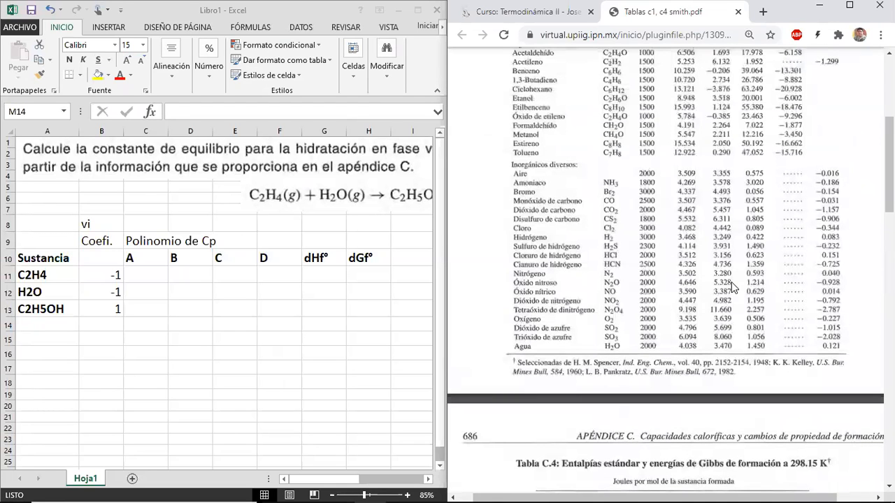
pyautogui.scroll(5, 733, 287)
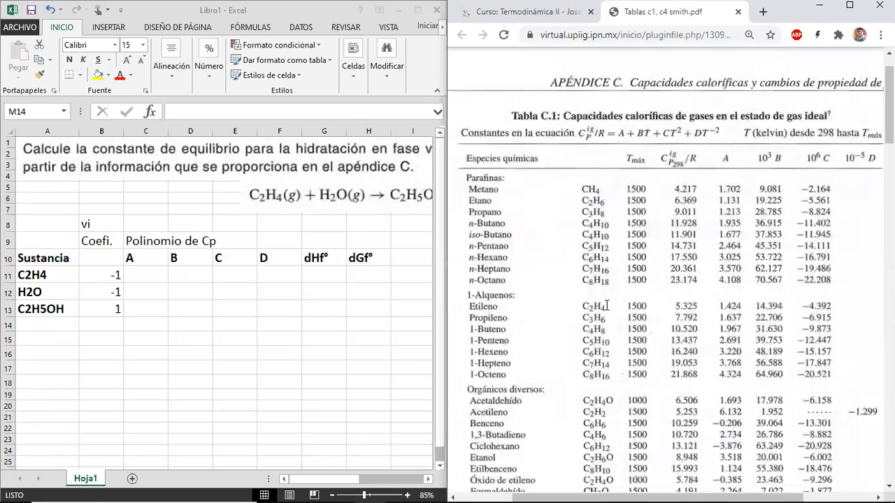
pyautogui.moveTo(719, 305); pyautogui.dragTo(837, 305)
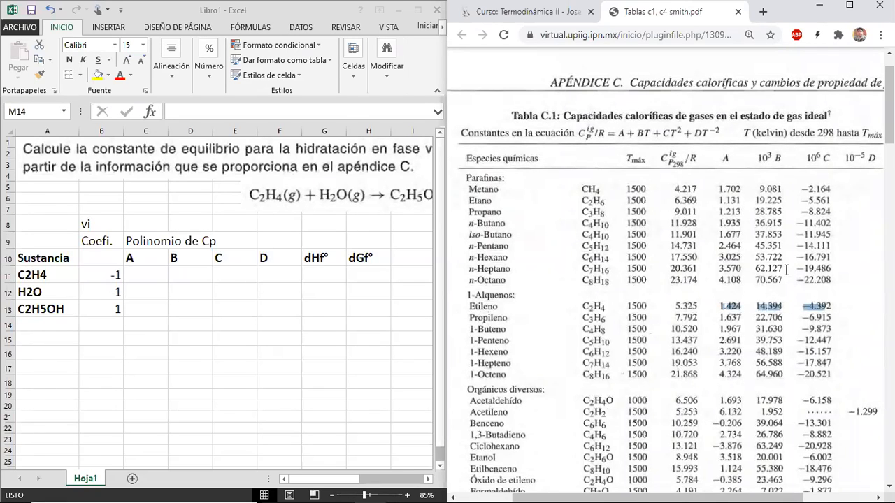
pyautogui.hscroll(1, 764, 350)
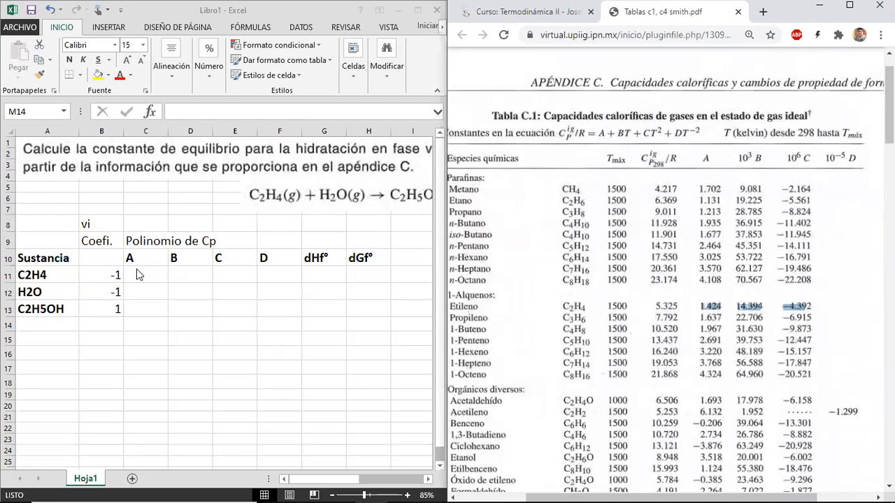
# Enter 1.424 as the A coefficient of C2H4 in cell C11.
pyautogui.click(136, 267)
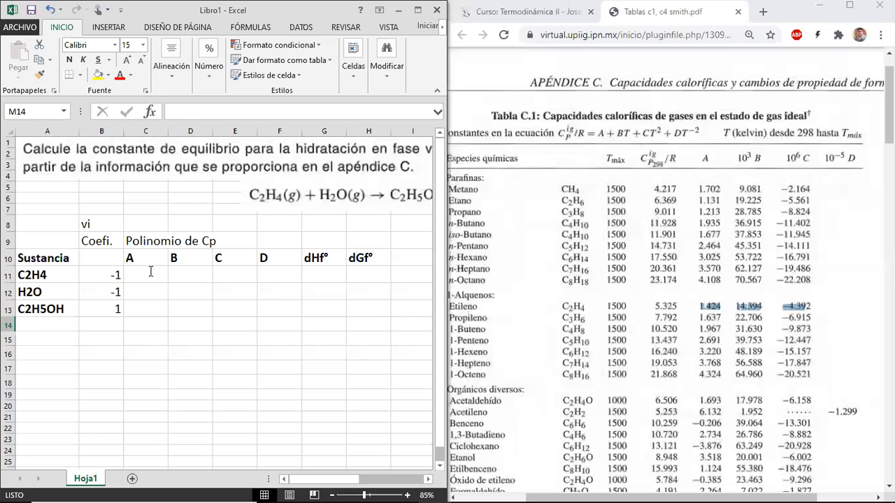
pyautogui.click(150, 271)
pyautogui.write('1.424')
pyautogui.press('Return')
pyautogui.press('Up')
pyautogui.press('Right')
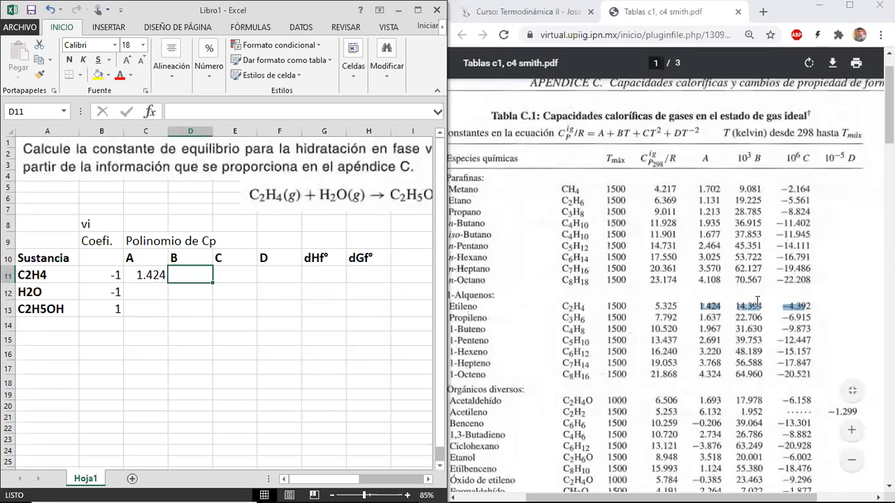
# Enter -4.392e-6 as the C coefficient and 0 as the D coefficient of C2H4 in row 11.
pyautogui.scroll(1, 757, 302)
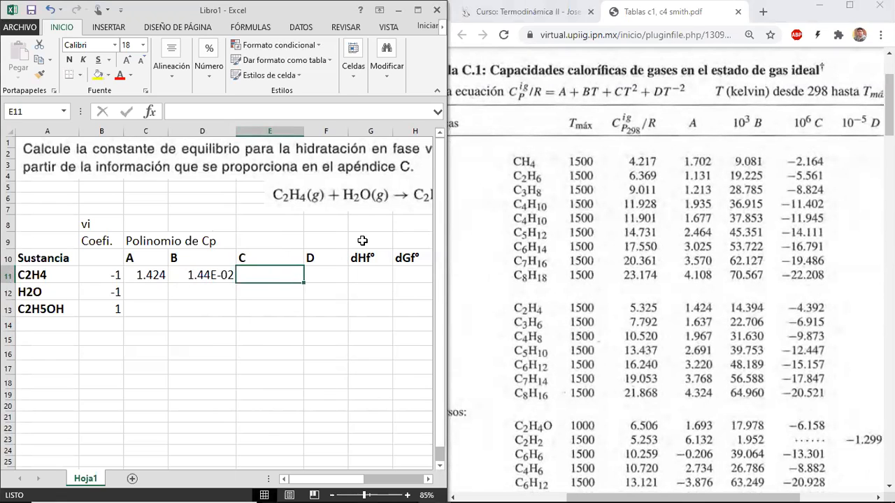
pyautogui.write('-4.392e-6')
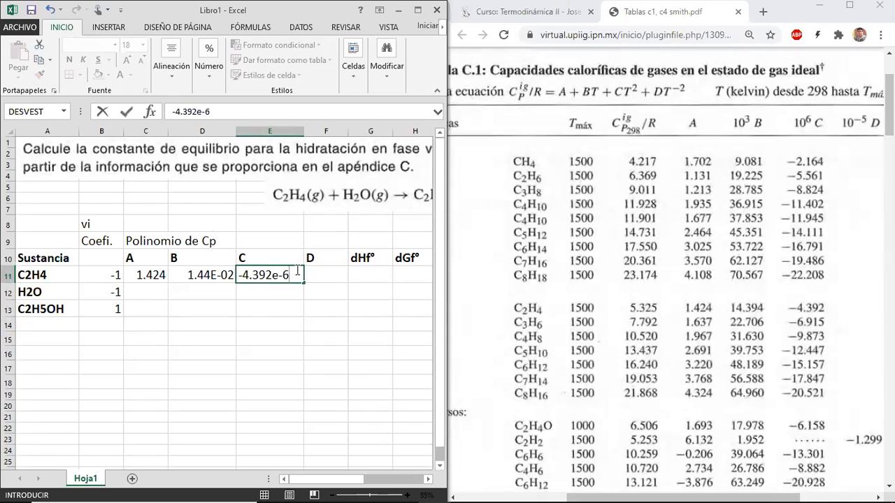
pyautogui.press('Tab')
pyautogui.write('0')
pyautogui.press('Return')
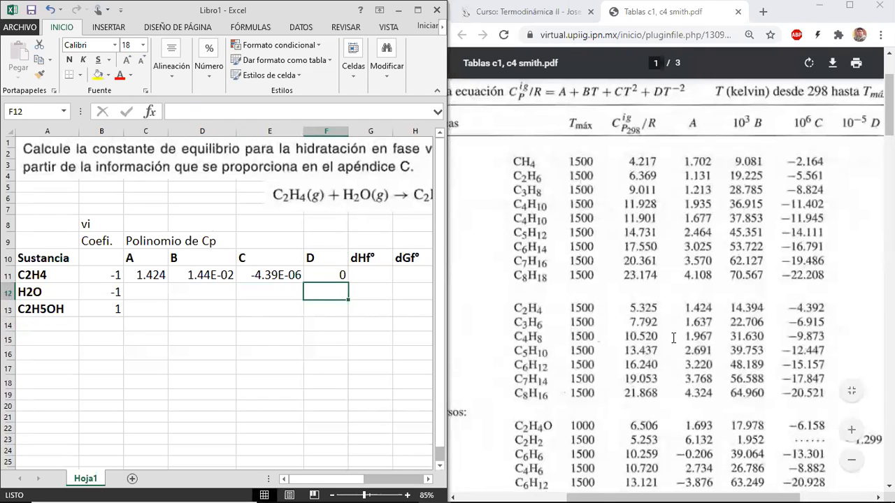
# Find water in the inorganic species of Table C.1 and highlight its A heat capacity coefficient.
pyautogui.click(683, 306)
pyautogui.hscroll(-2, 683, 305)
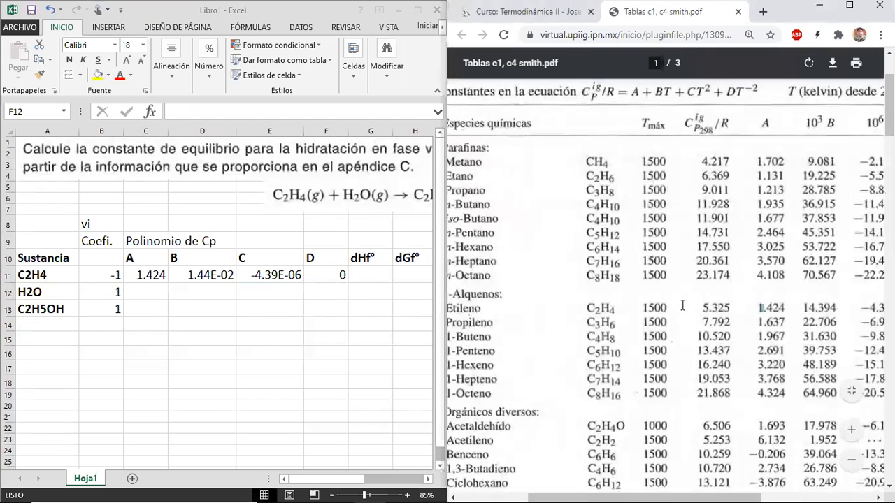
pyautogui.hscroll(-1, 683, 305)
pyautogui.scroll(-3, 599, 336)
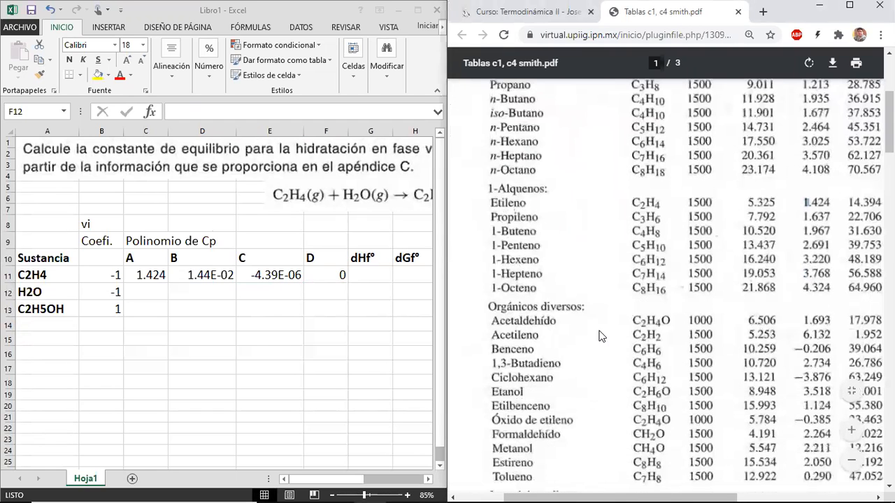
pyautogui.scroll(-3, 599, 336)
pyautogui.scroll(-2, 599, 337)
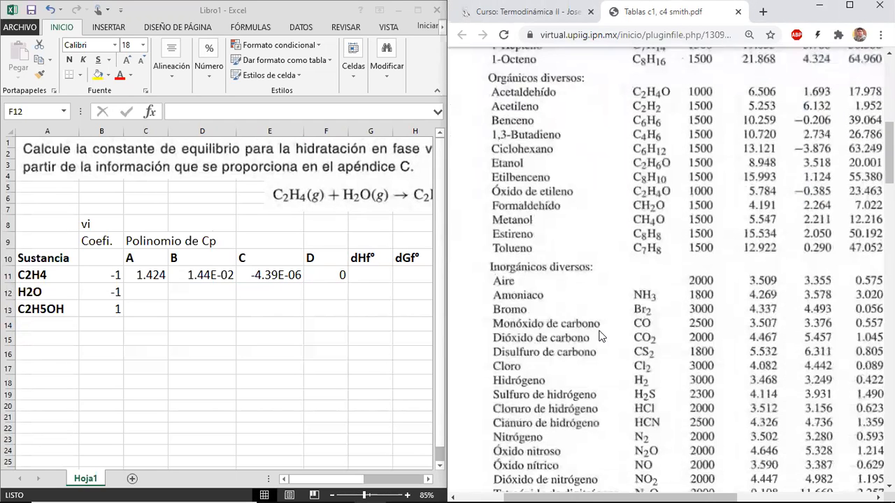
pyautogui.scroll(-3, 599, 336)
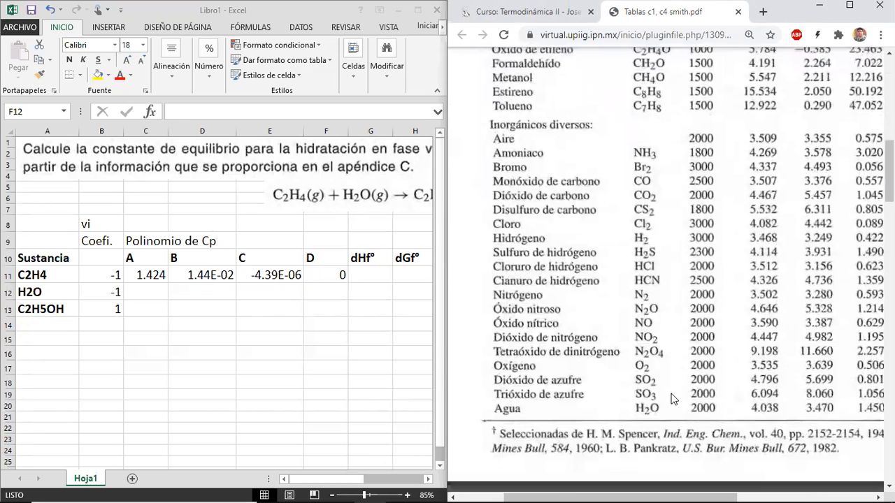
pyautogui.hscroll(1, 672, 400)
pyautogui.hscroll(3, 672, 400)
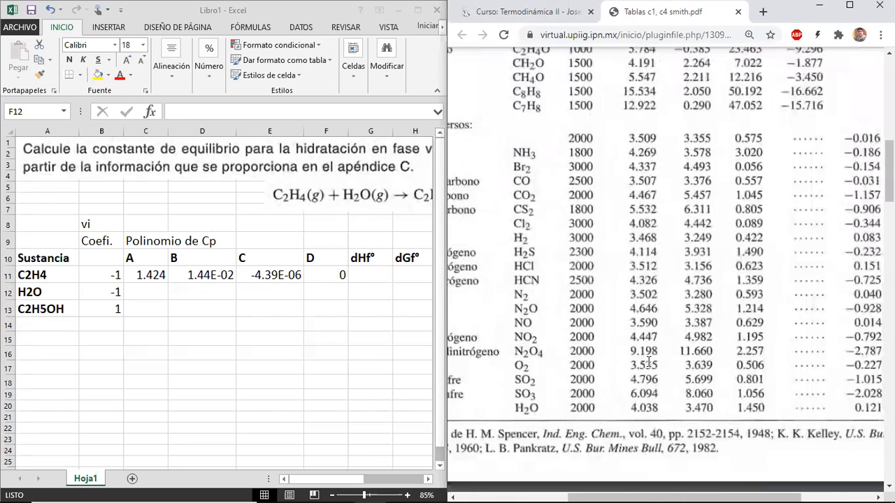
pyautogui.scroll(3, 650, 259)
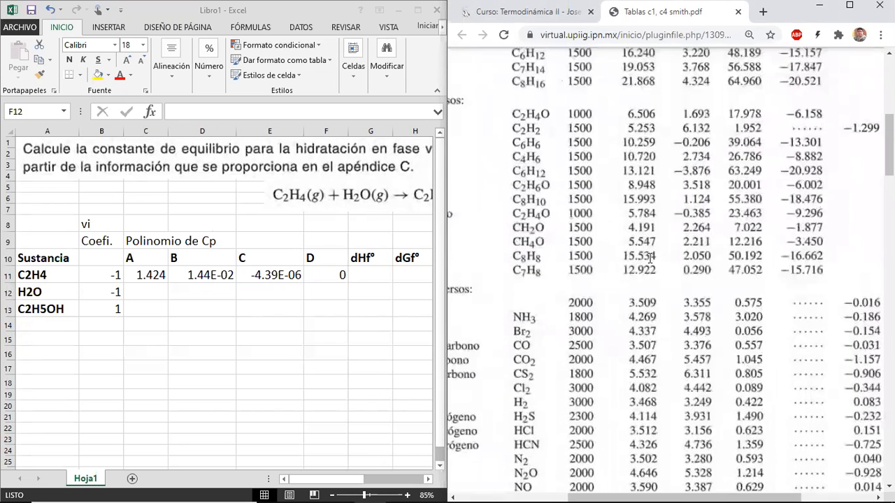
pyautogui.scroll(2, 651, 259)
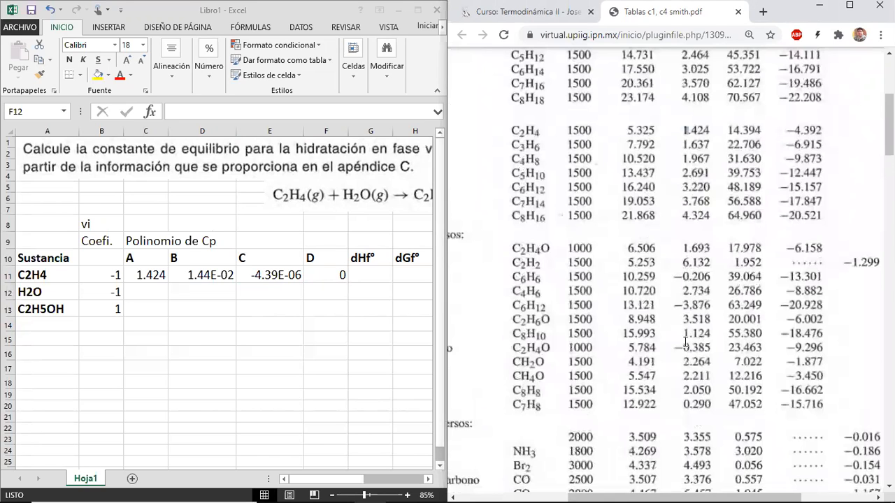
pyautogui.scroll(-1, 685, 344)
pyautogui.scroll(-4, 686, 343)
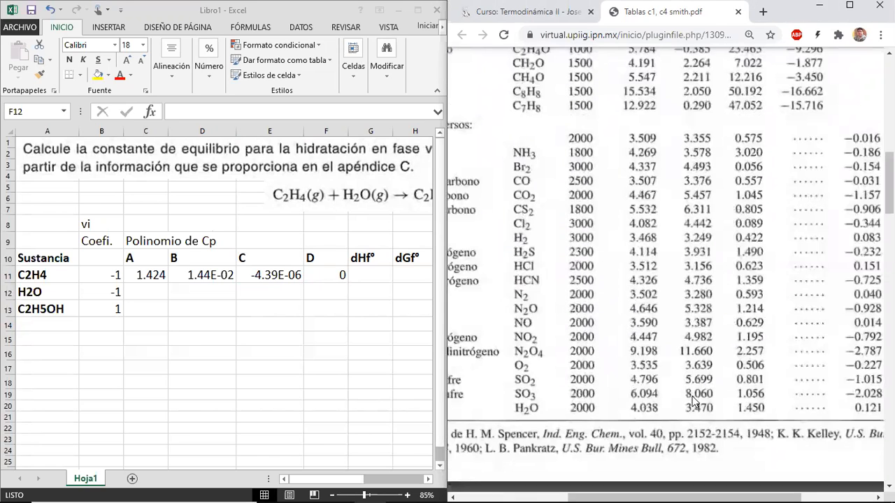
pyautogui.scroll(-2, 721, 313)
pyautogui.doubleClick(699, 312)
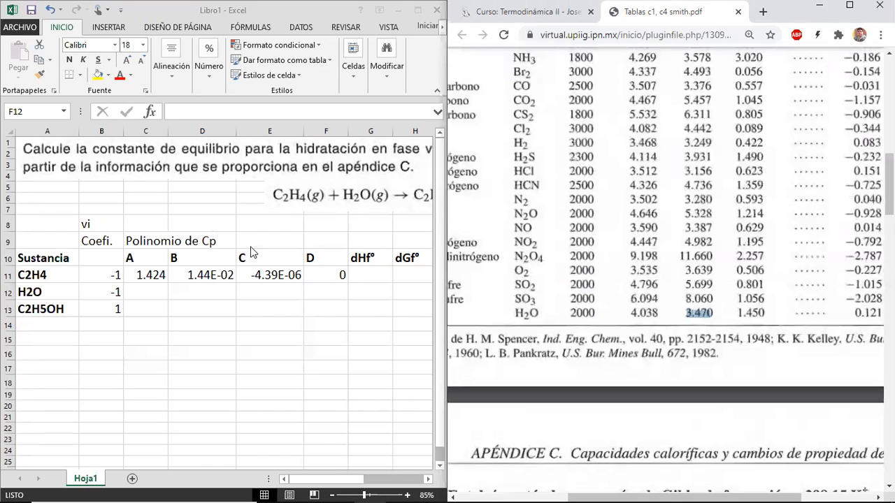
# Enter 3.74 as the A coefficient of H2O in cell C12.
pyautogui.click(149, 292)
pyautogui.press('BackSpace')
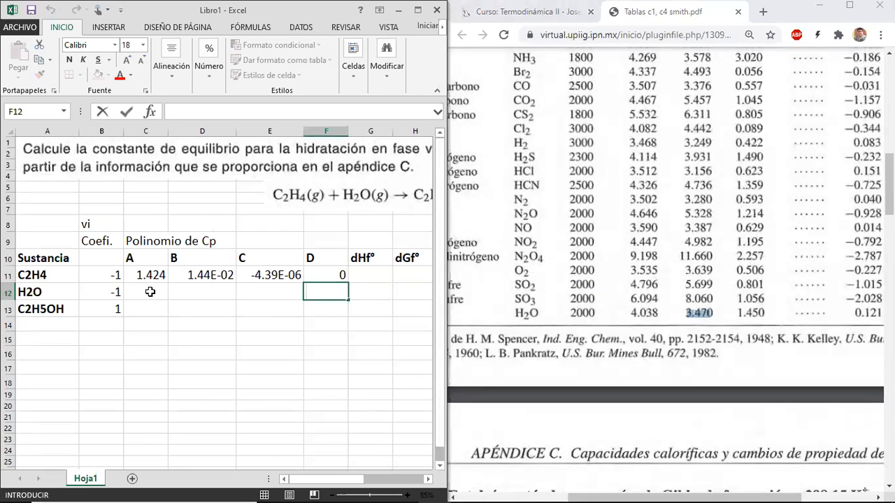
pyautogui.click(150, 292)
pyautogui.write('3.')
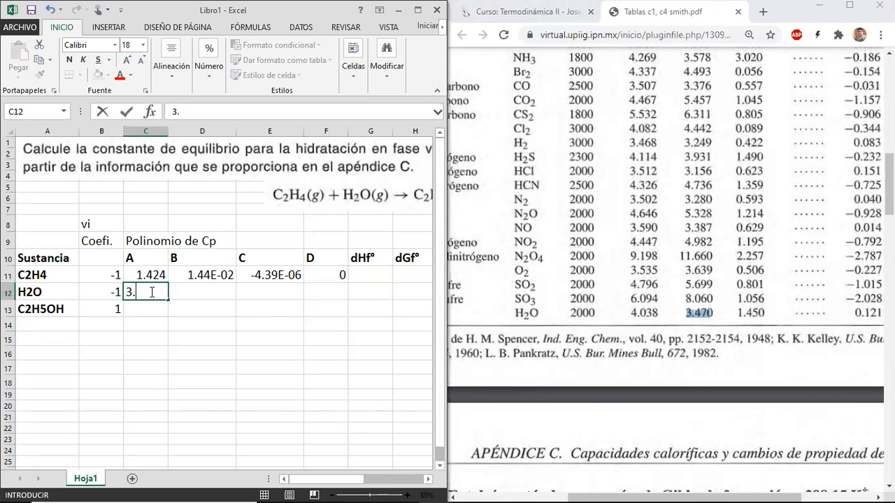
pyautogui.write('470')
pyautogui.press('Tab')
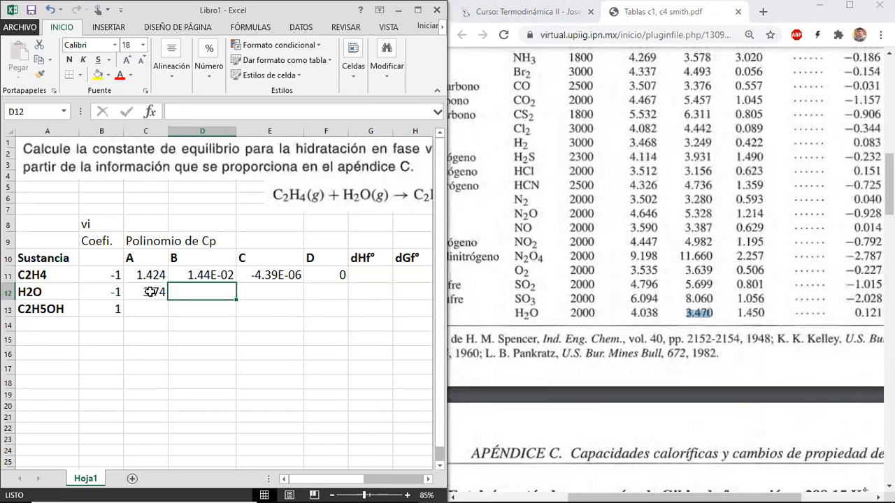
# Enter 1.45e-3 as the B coefficient of H2O in cell D12.
pyautogui.write('1.45')
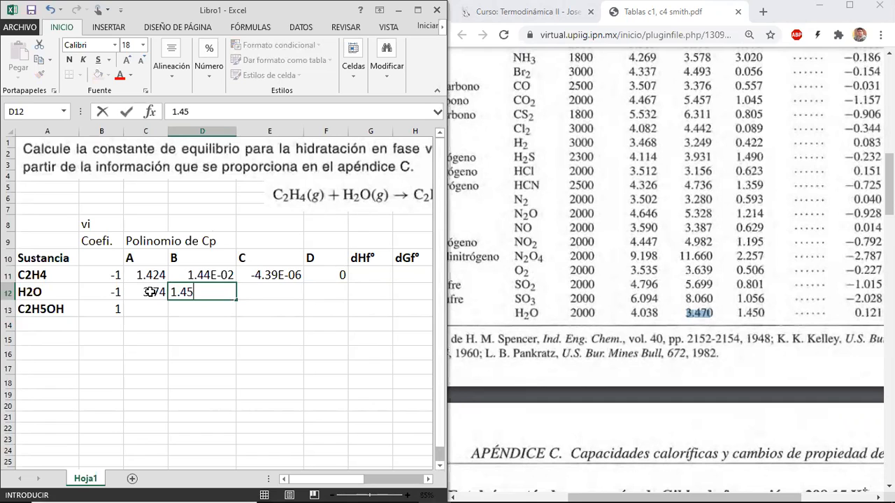
pyautogui.press('Return')
pyautogui.press('Right')
pyautogui.press('Up')
pyautogui.press('Left')
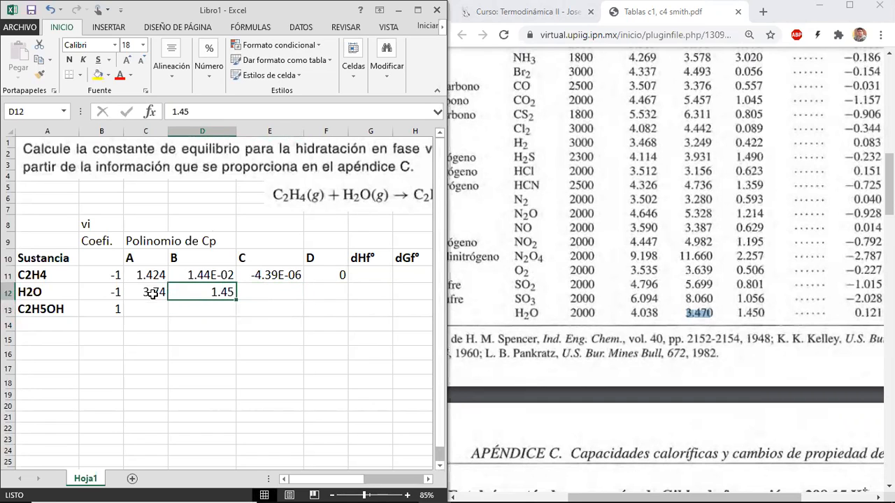
pyautogui.doubleClick(209, 287)
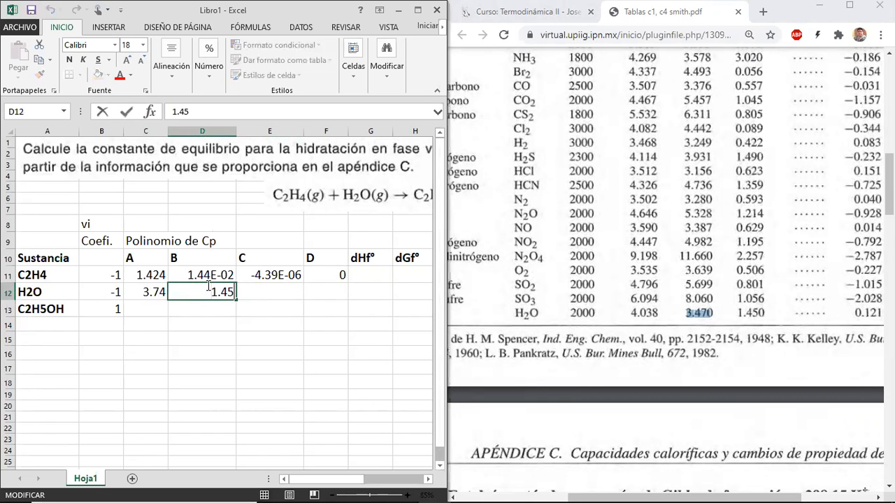
pyautogui.write('e-3')
pyautogui.press('Return')
pyautogui.press('Right')
pyautogui.press('Up')
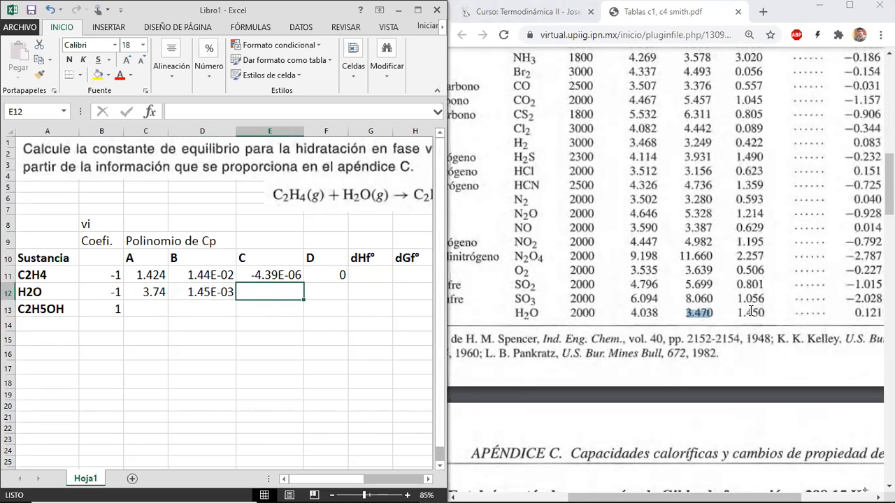
# Enter 1.45e-06 as the C coefficient and 0 as the D coefficient of H2O in row 12.
pyautogui.write('1.')
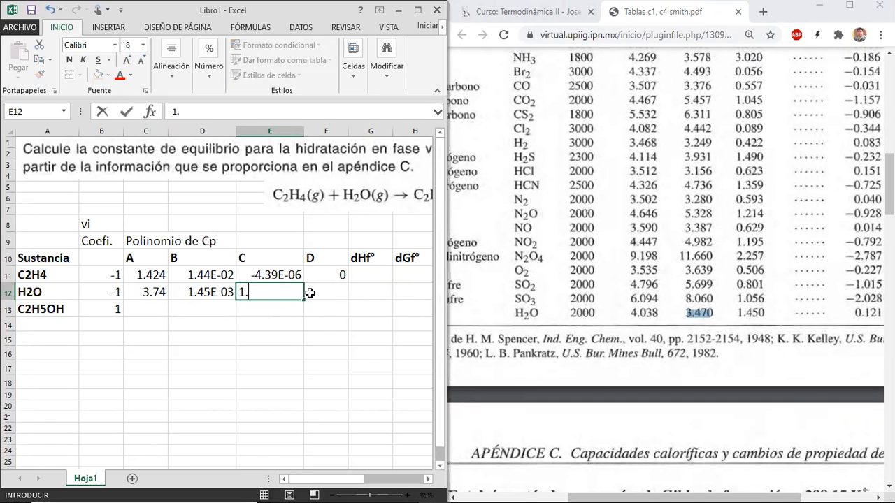
pyautogui.write('45e-')
pyautogui.write('06')
pyautogui.press('Return')
pyautogui.click(288, 290)
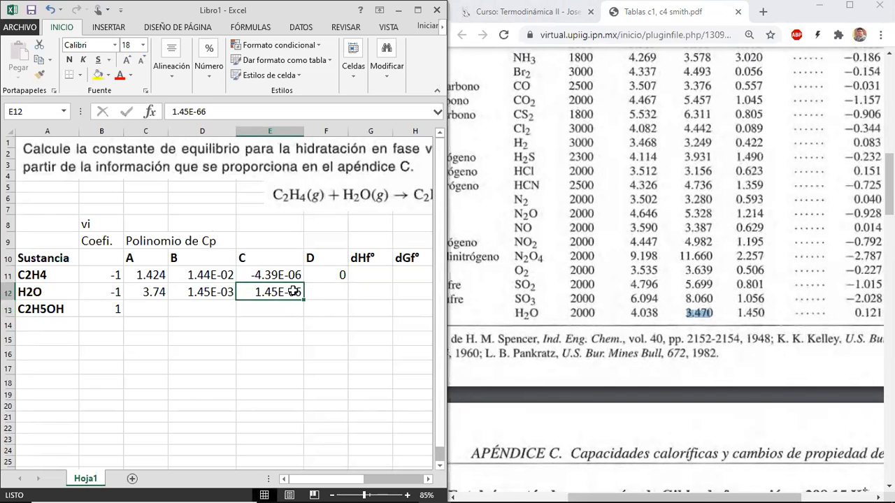
pyautogui.click(323, 291)
pyautogui.doubleClick(301, 292)
pyautogui.press('BackSpace')
pyautogui.write('0')
pyautogui.press('Tab')
pyautogui.write('0')
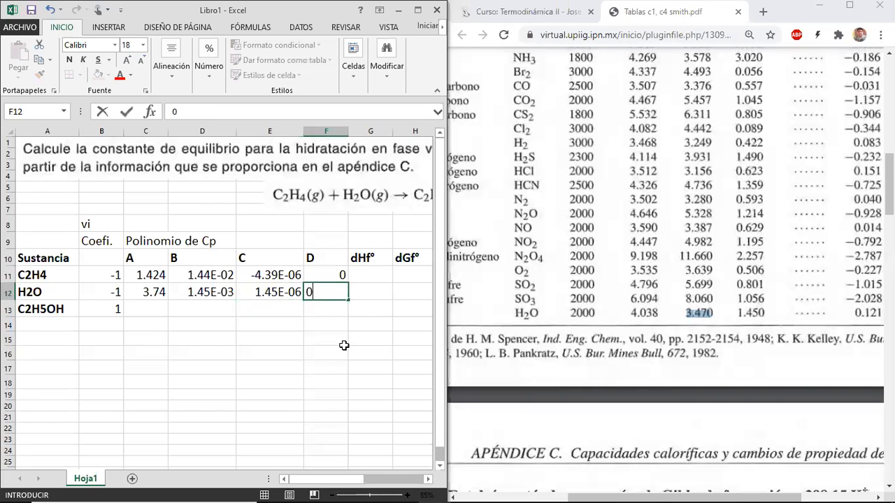
pyautogui.press('Return')
pyautogui.press('Left')
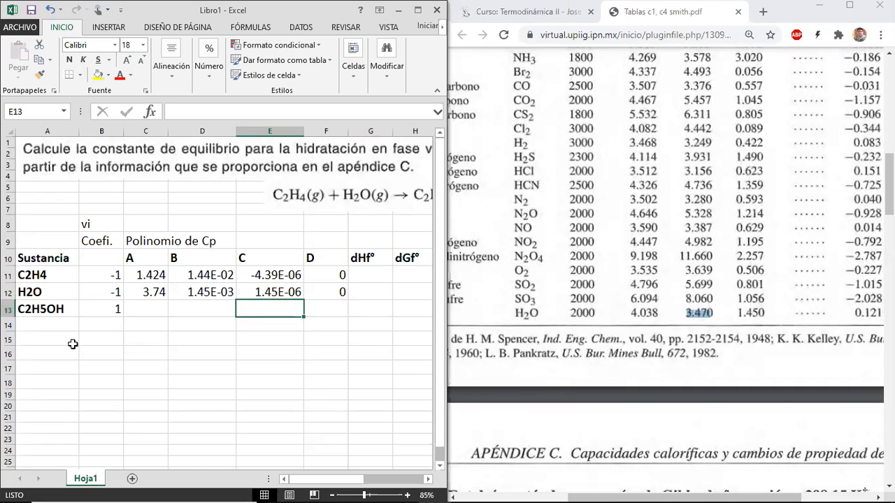
# Find the CH4O row in Table C.1 and highlight its A, B and C heat capacity coefficients.
pyautogui.press('Left')
pyautogui.press('Left')
pyautogui.click(641, 214)
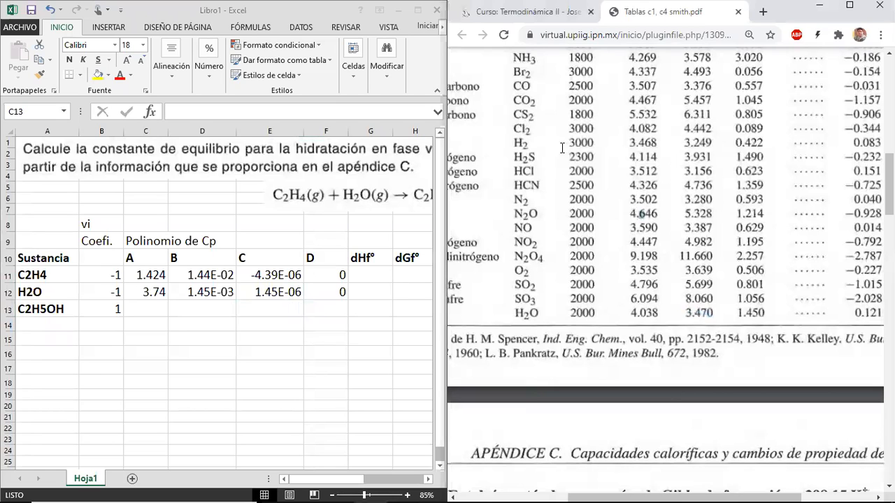
pyautogui.scroll(3, 504, 167)
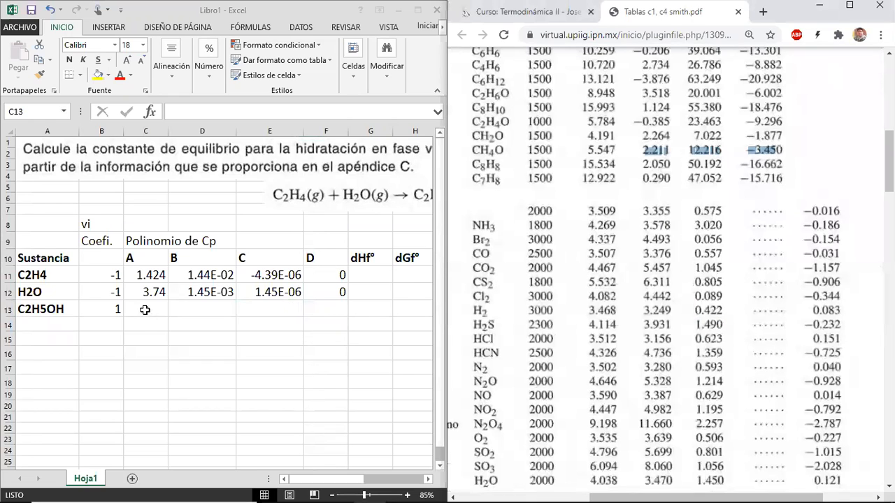
# Enter 2.211 as the A coefficient and 12.216 as the B coefficient of C2H5OH in row 13.
pyautogui.click(145, 309)
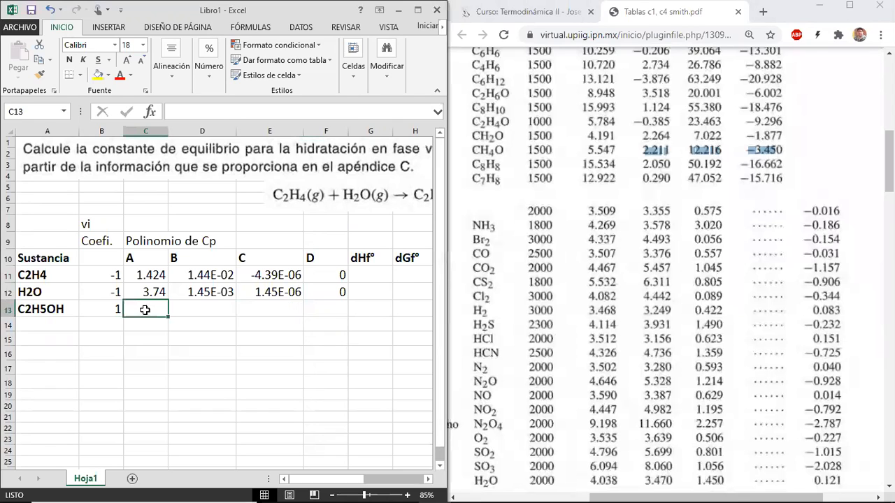
pyautogui.write('2.211')
pyautogui.press('Right')
pyautogui.write('12.216')
pyautogui.press('Return')
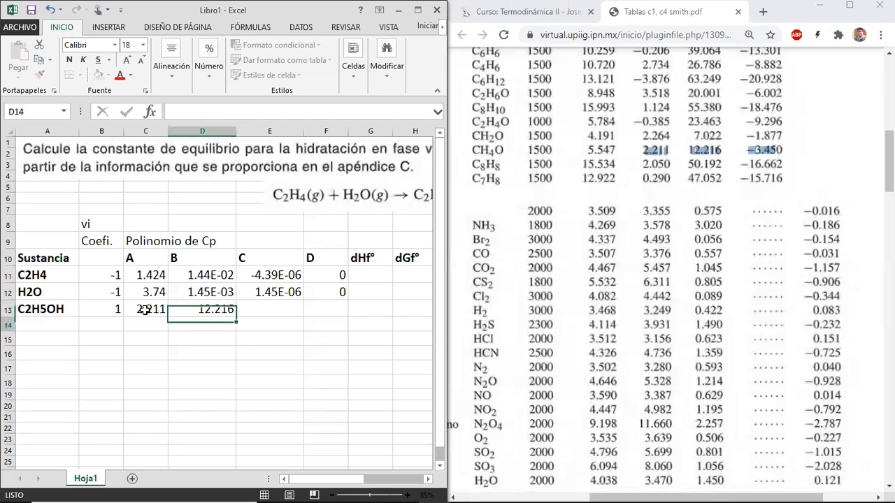
# Enter -3.45e-3 as the C coefficient and 0 as the D coefficient of C2H5OH in row 13.
pyautogui.press('Tab')
pyautogui.write('-3')
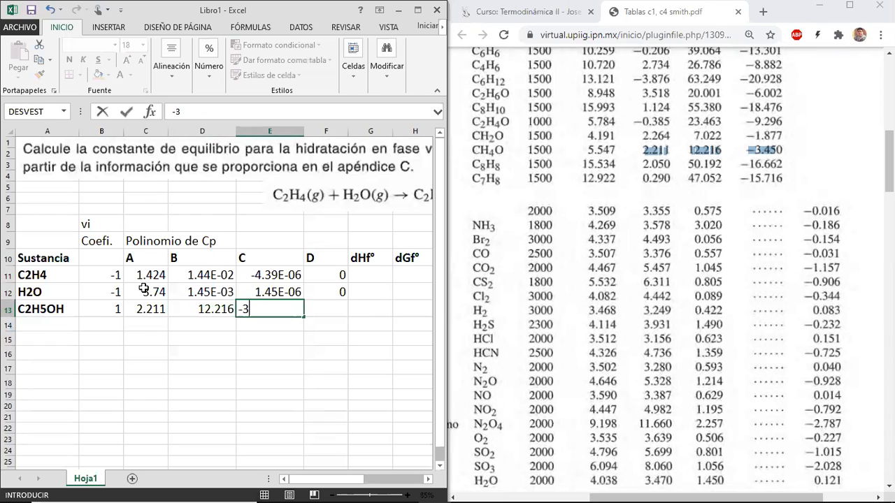
pyautogui.write('.45e-3')
pyautogui.press('Tab')
pyautogui.write('0')
pyautogui.press('Return')
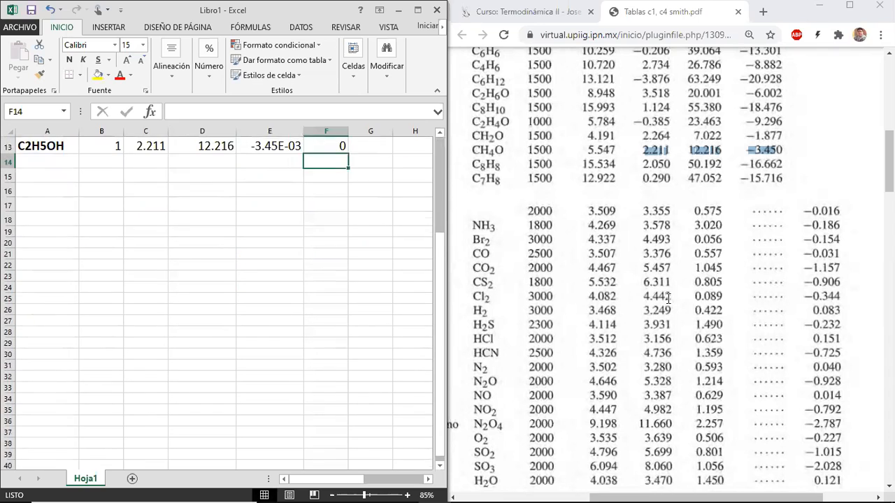
# Find ethylene in Table C.4 of the PDF and highlight its standard enthalpy of formation.
pyautogui.click(783, 275)
pyautogui.keyDown('ctrl'); pyautogui.scroll(-2, 783, 276); pyautogui.keyUp('ctrl')
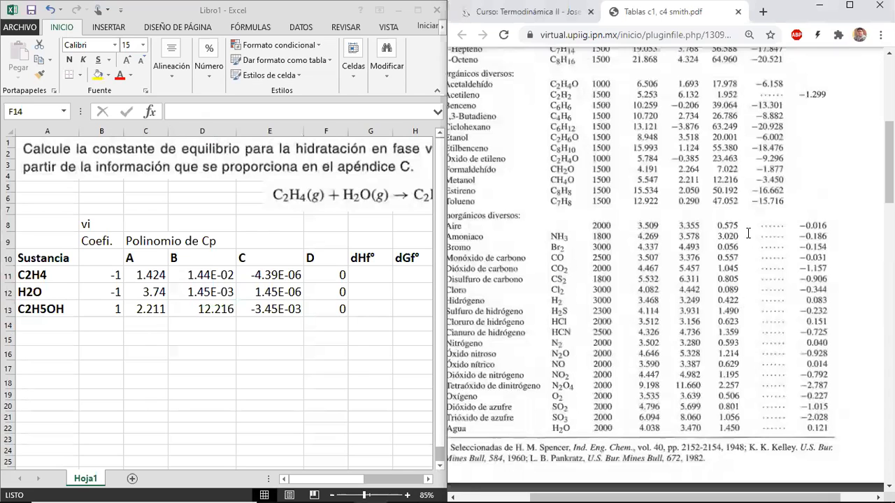
pyautogui.scroll(-3, 748, 233)
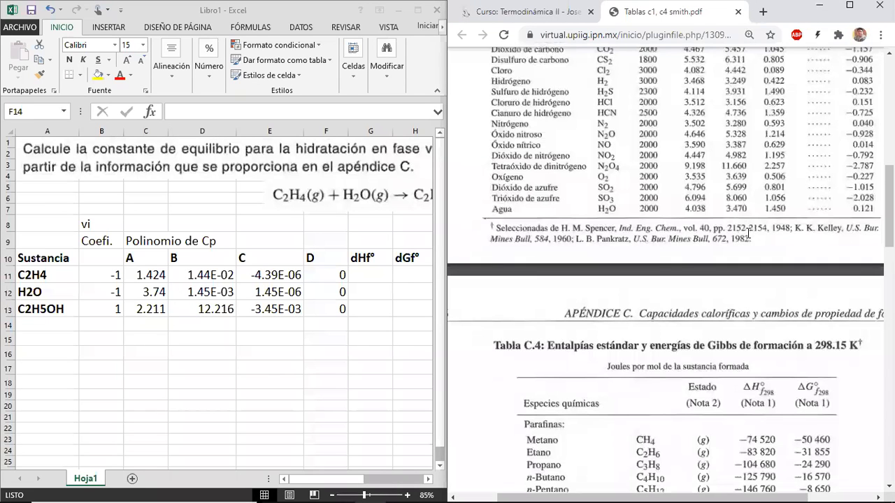
pyautogui.scroll(-3, 728, 222)
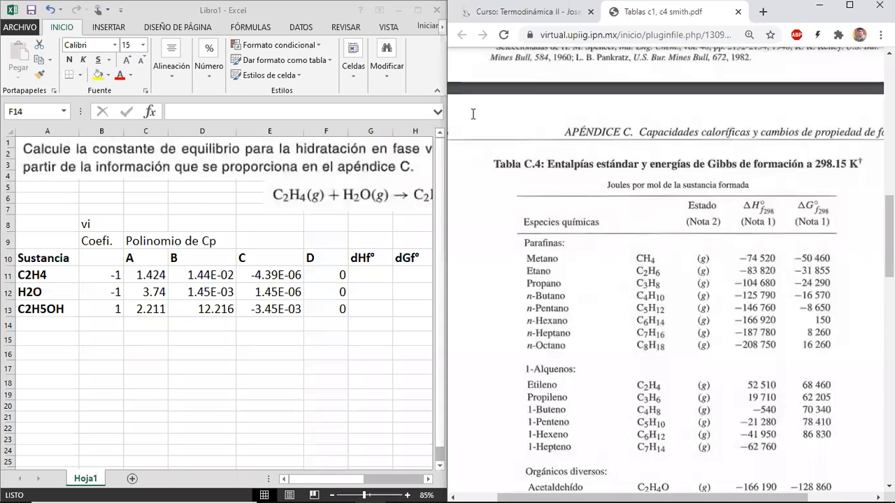
pyautogui.scroll(1, 709, 235)
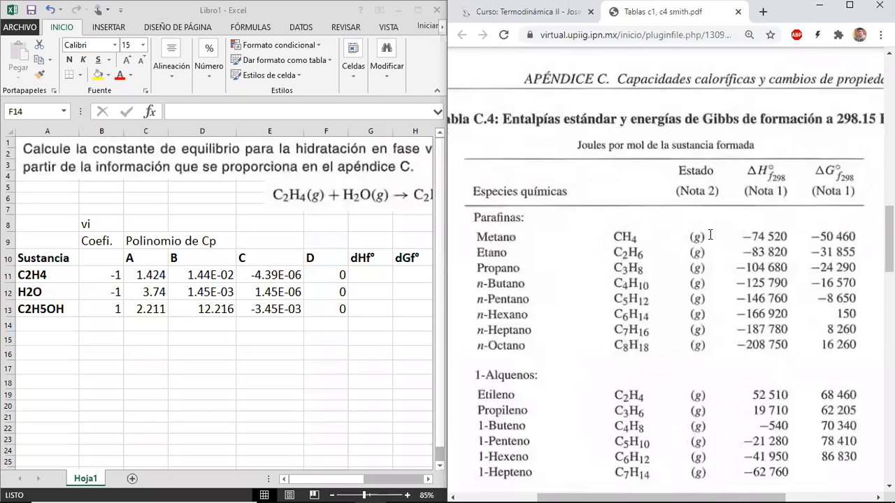
pyautogui.scroll(-1, 709, 235)
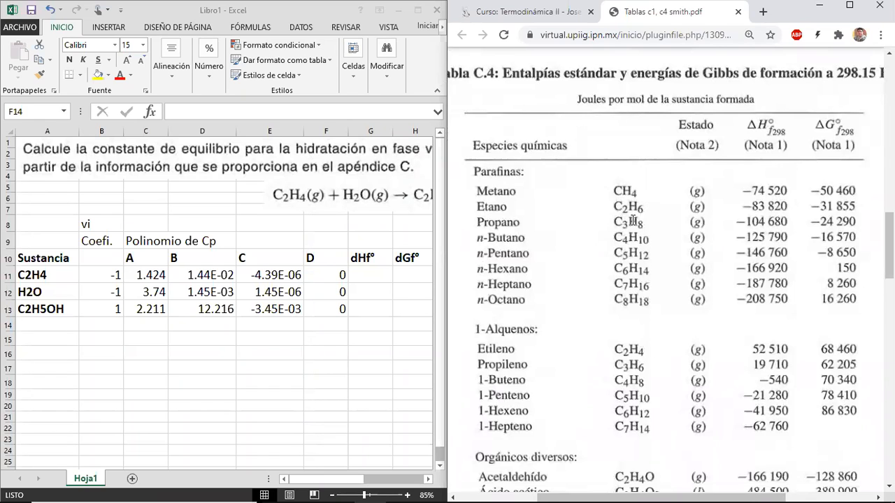
pyautogui.scroll(-1, 591, 327)
pyautogui.scroll(-1, 590, 327)
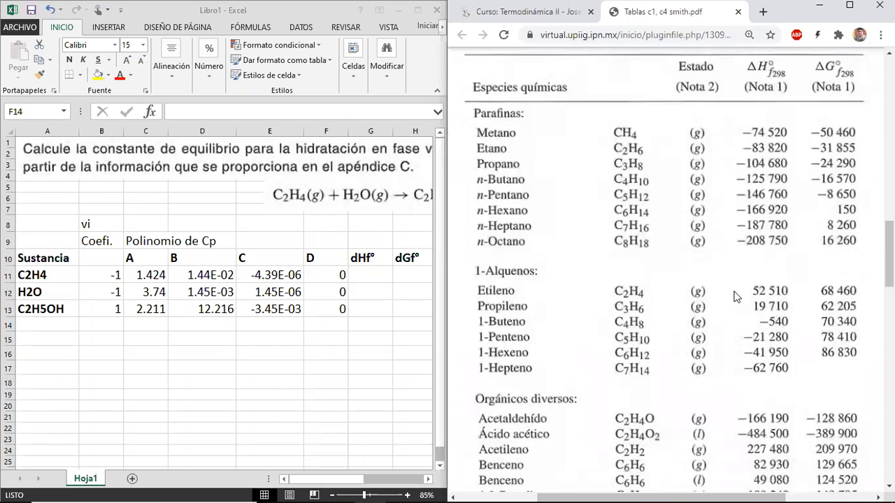
pyautogui.moveTo(753, 289); pyautogui.dragTo(789, 290)
# Label the dHf° and dGf° columns with the unit J/mol in cells G9 and H9.
pyautogui.hscroll(1, 759, 289)
pyautogui.scroll(1, 736, 244)
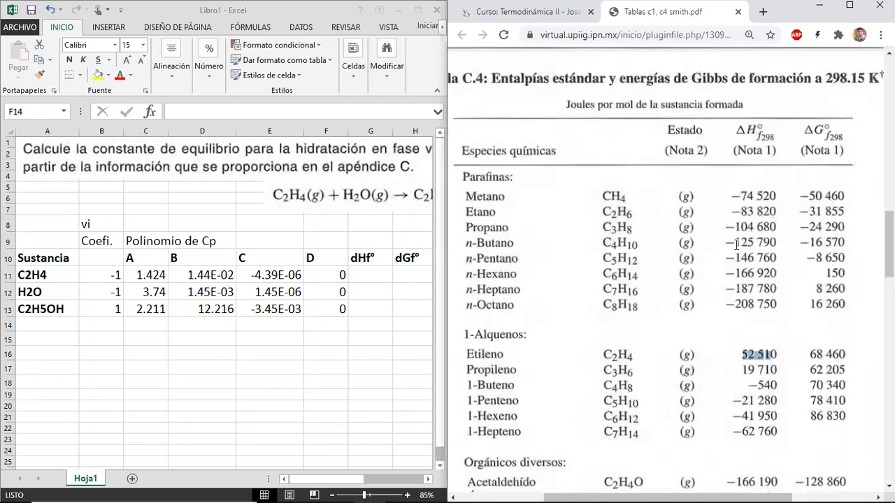
pyautogui.scroll(-1, 738, 226)
pyautogui.scroll(1, 746, 199)
pyautogui.scroll(-1, 753, 245)
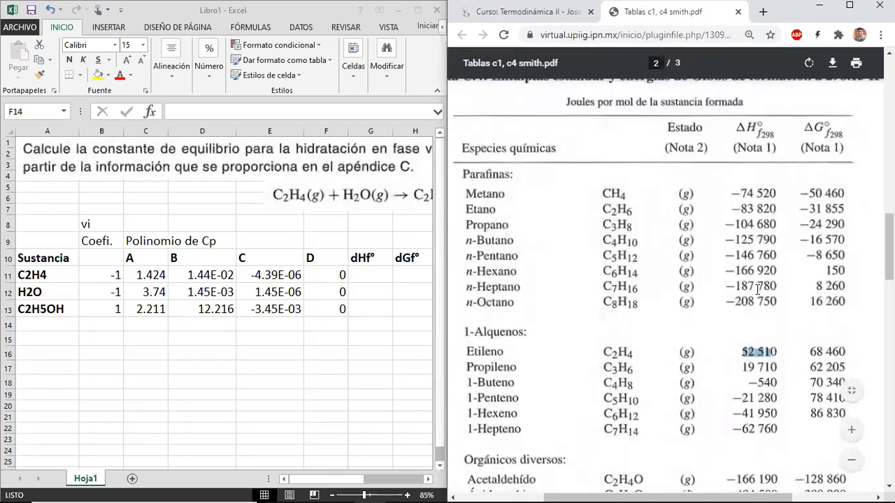
pyautogui.click(363, 240)
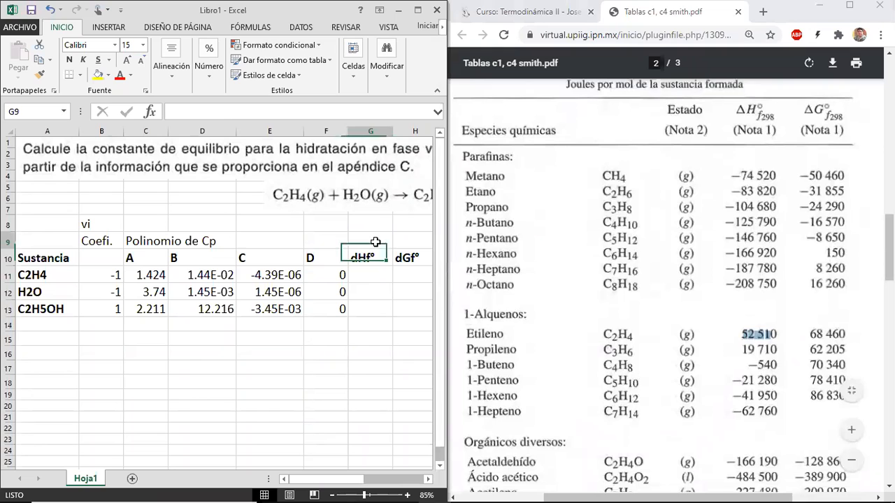
pyautogui.write('J/mol')
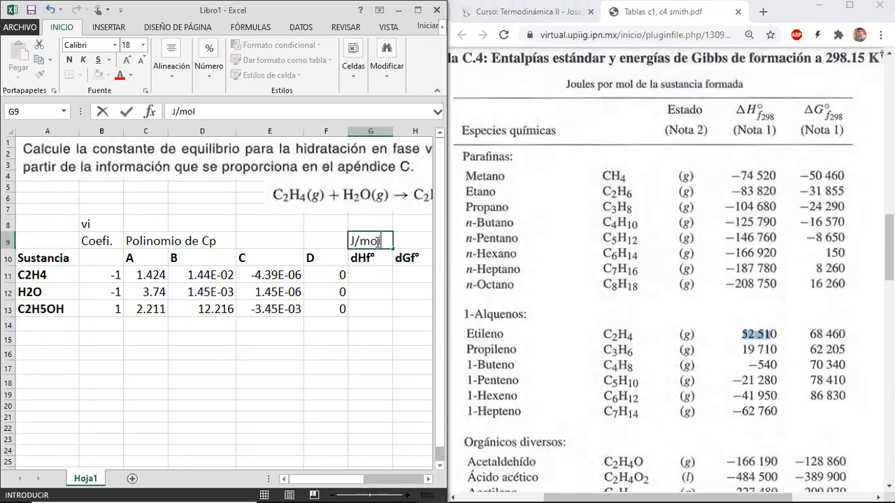
pyautogui.press('Return')
pyautogui.press('Return')
pyautogui.press('Right')
pyautogui.click(375, 241)
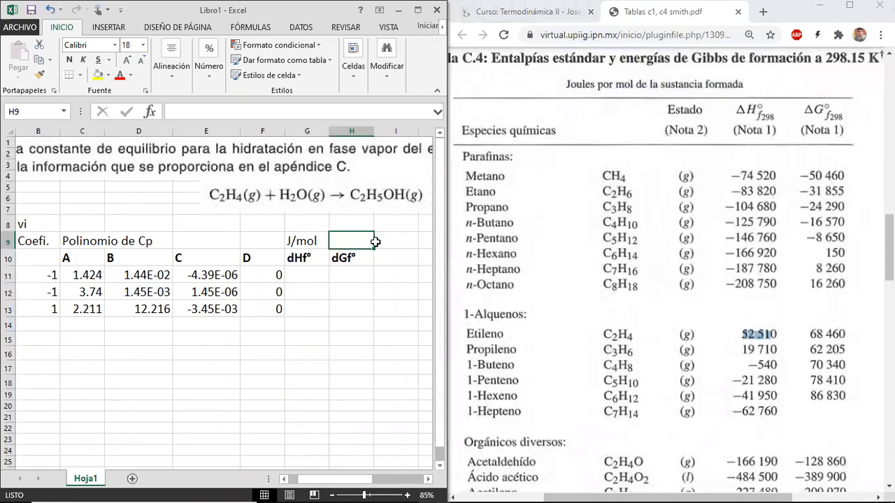
pyautogui.write('J/mol')
pyautogui.press('Return')
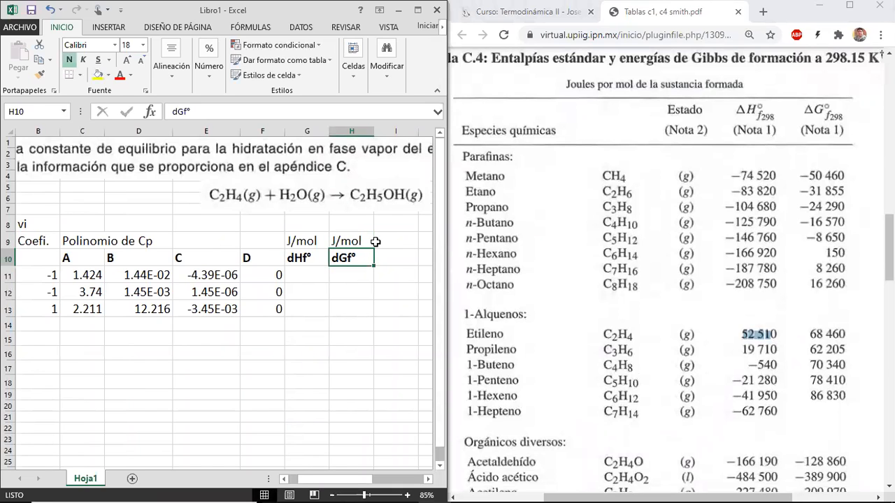
# Enter 52510 as the dHf° and 68460 as the dGf° of C2H4 in row 11.
pyautogui.press('Down')
pyautogui.press('Left')
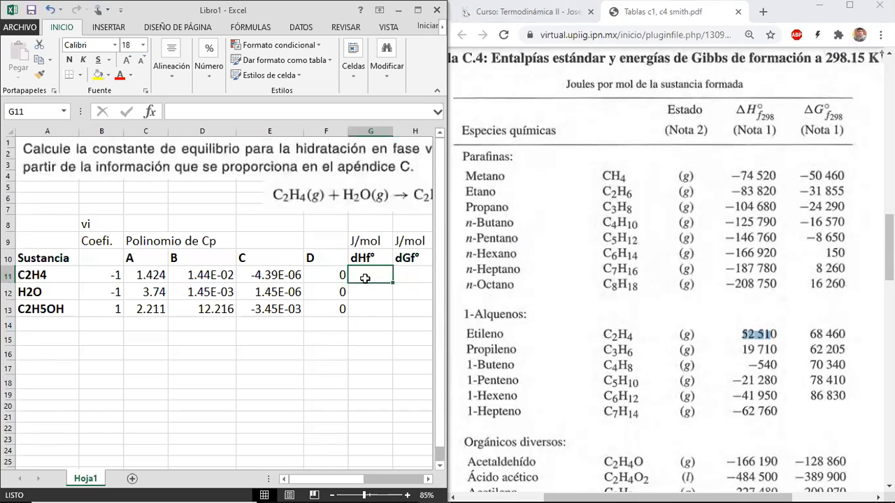
pyautogui.click(754, 340)
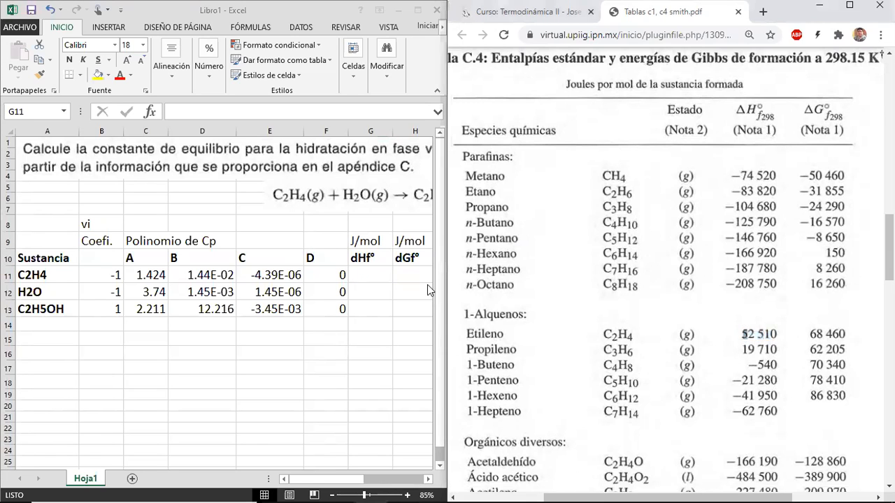
pyautogui.click(373, 274)
pyautogui.write('52510')
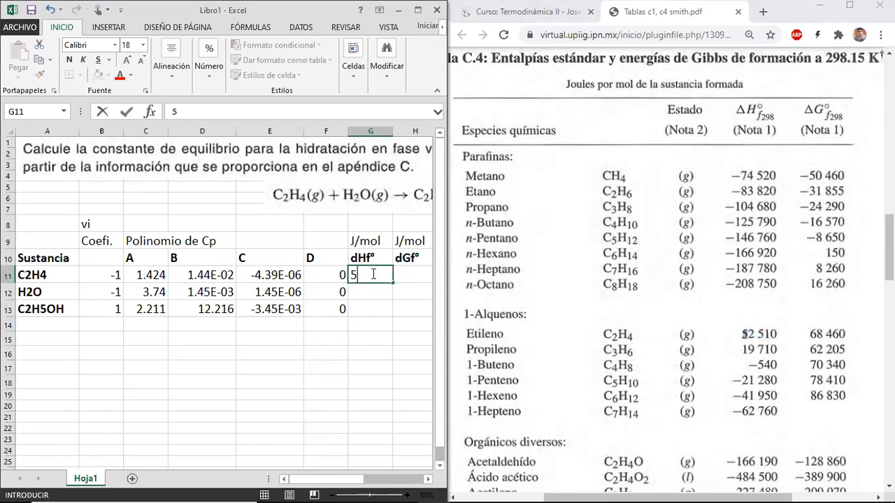
pyautogui.press('Return')
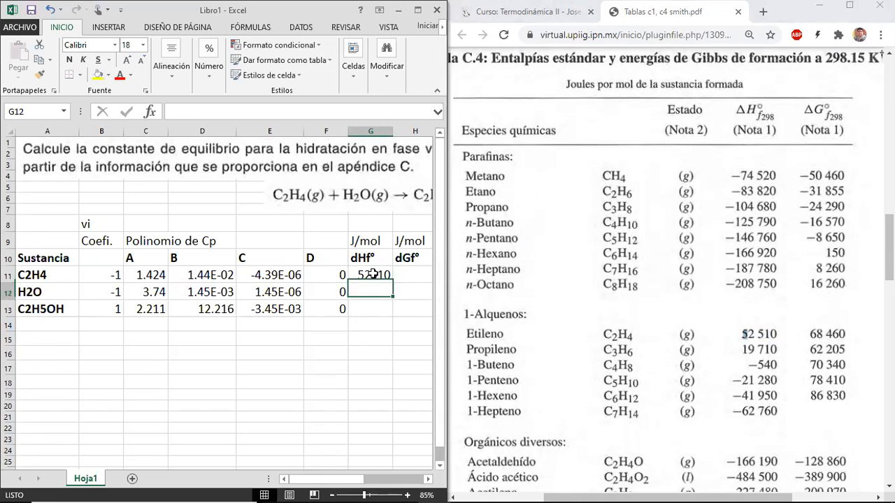
pyautogui.press('Up')
pyautogui.press('Right')
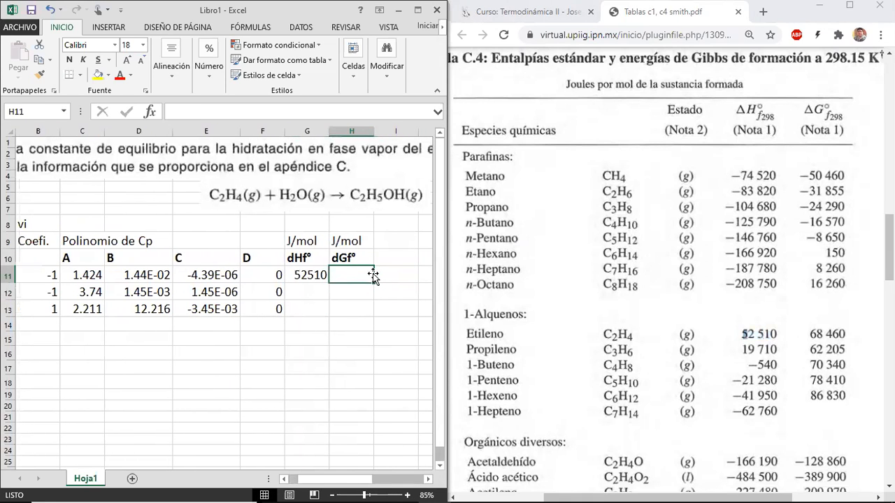
pyautogui.write('68')
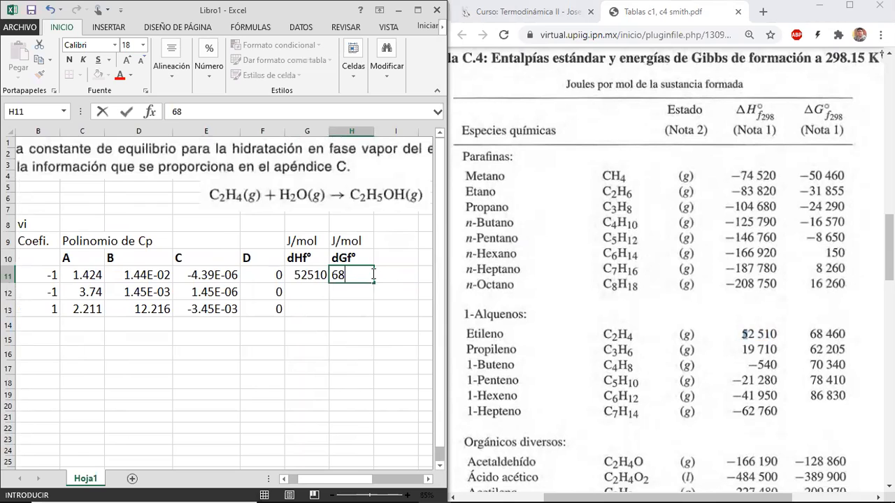
pyautogui.write('460')
pyautogui.press('Return')
# Find gaseous water in the continuation of Table C.4 and bring its formation enthalpy and Gibbs energy into view.
pyautogui.press('Left')
pyautogui.press('Left')
pyautogui.press('Left')
pyautogui.press('Left')
pyautogui.press('Left')
pyautogui.press('Left')
pyautogui.press('Left')
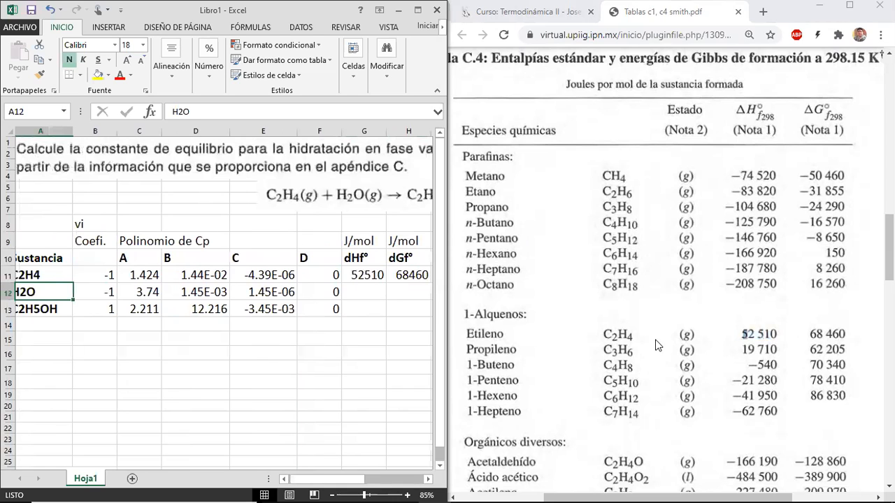
pyautogui.moveTo(678, 335); pyautogui.dragTo(699, 335)
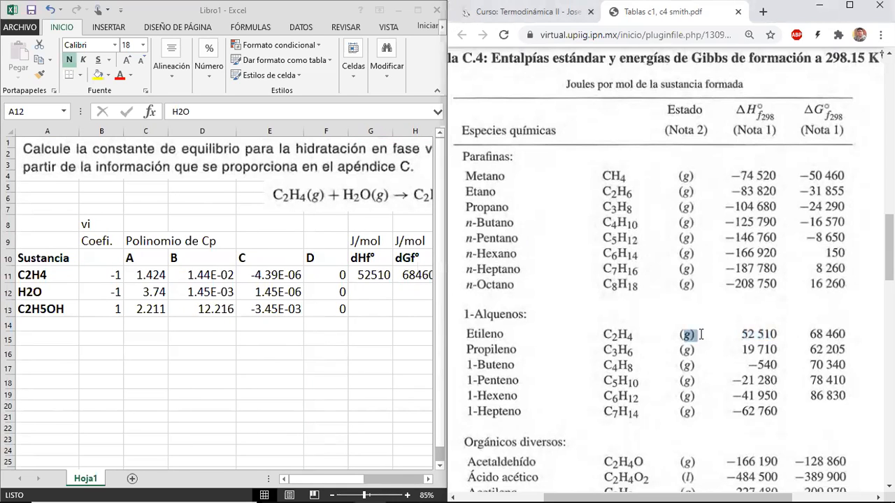
pyautogui.scroll(-1, 727, 346)
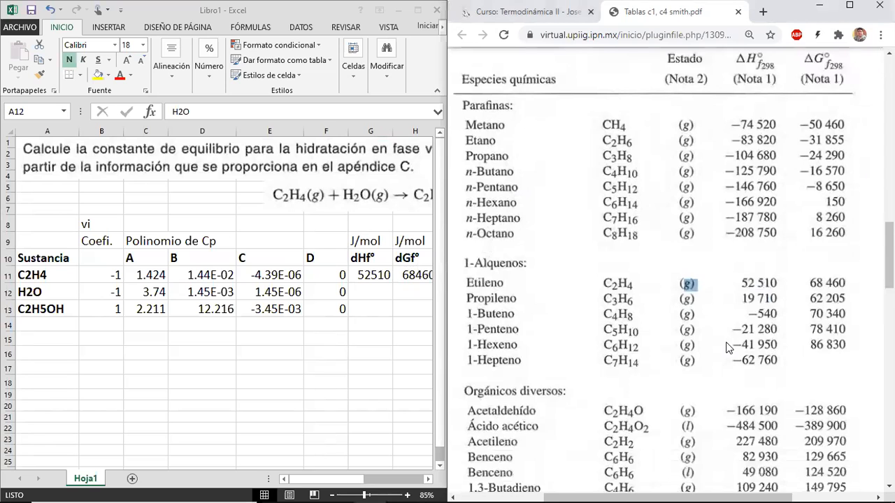
pyautogui.scroll(-3, 727, 346)
pyautogui.scroll(-5, 727, 348)
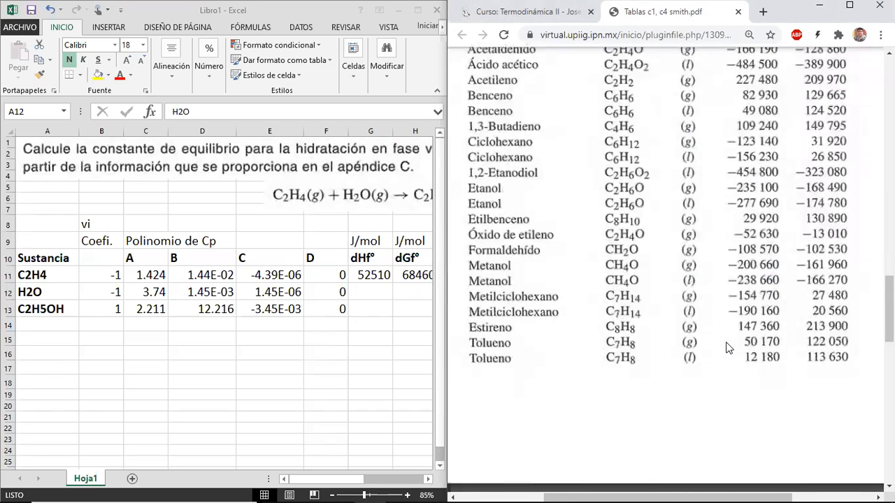
pyautogui.scroll(-5, 727, 348)
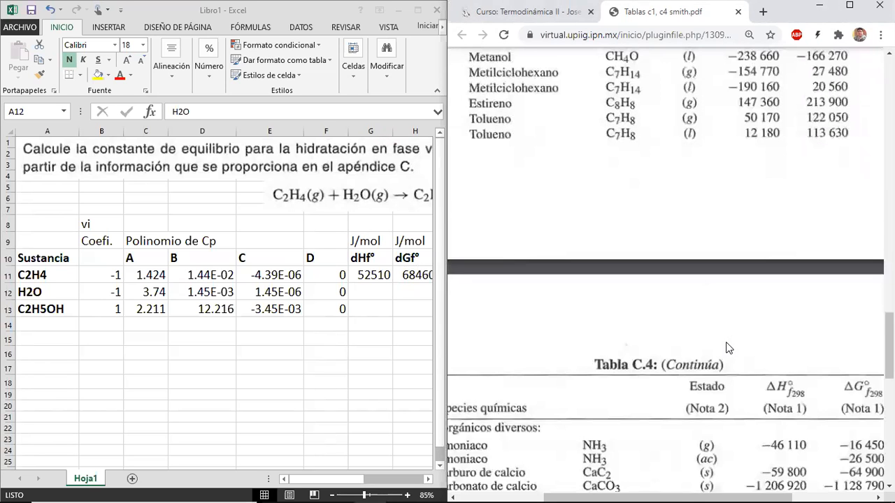
pyautogui.scroll(-8, 727, 347)
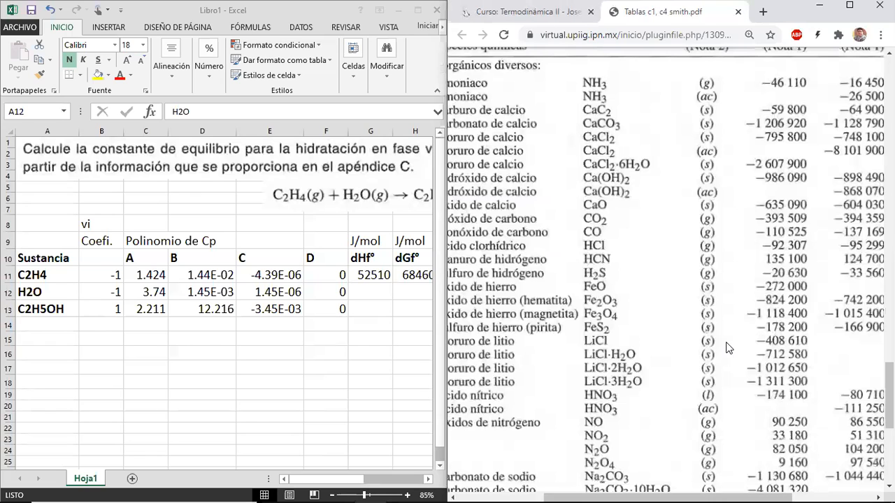
pyautogui.scroll(-6, 727, 347)
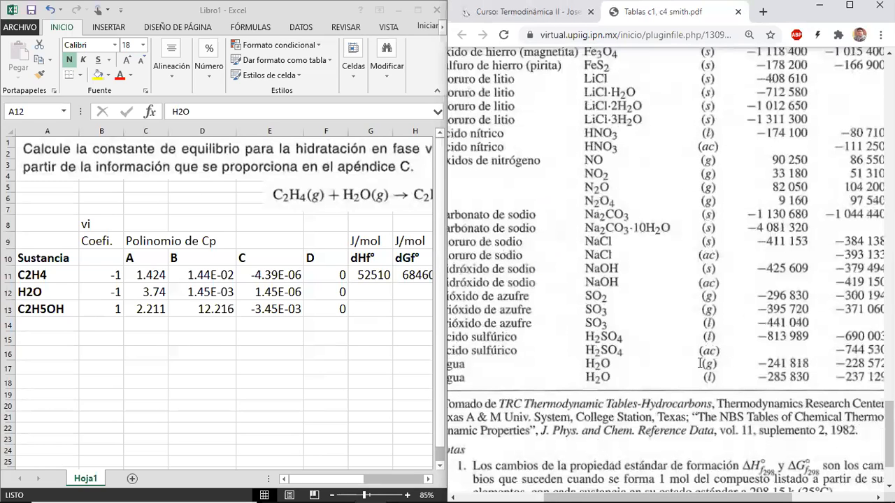
pyautogui.moveTo(760, 364); pyautogui.dragTo(778, 374)
pyautogui.click(778, 374)
pyautogui.hscroll(2, 752, 392)
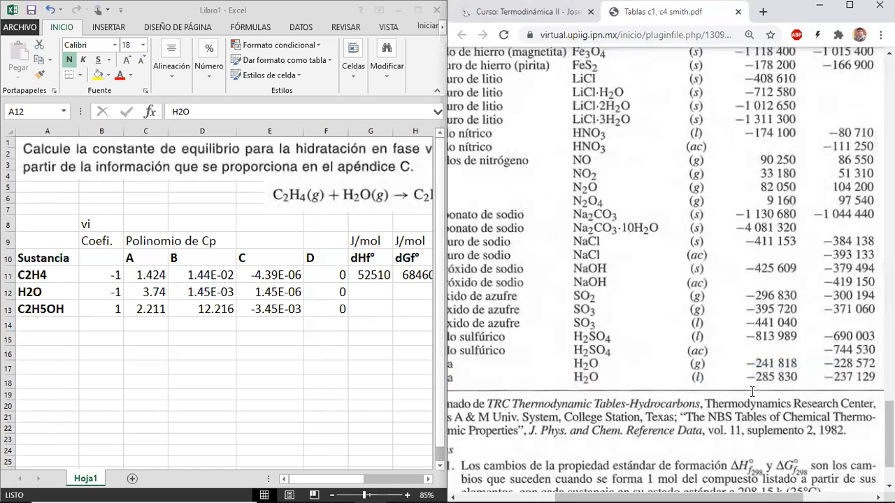
pyautogui.hscroll(6, 752, 392)
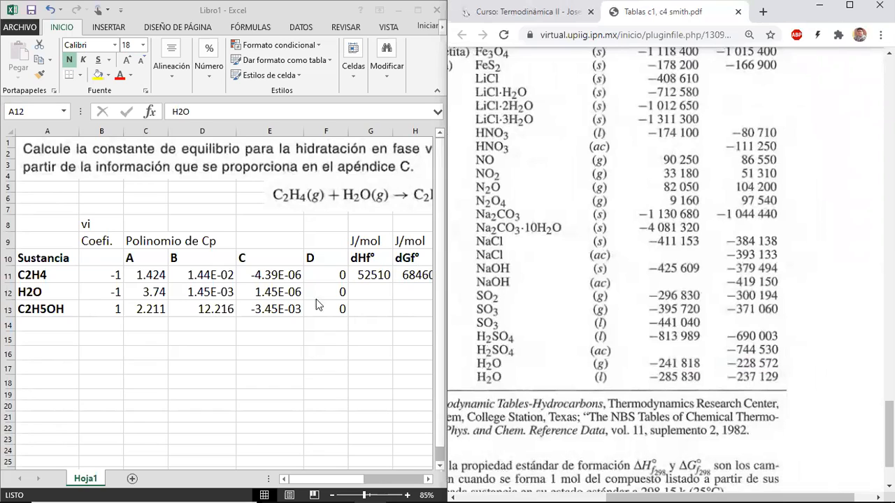
# Enter -241818 as the dHf° and -228572 as the dGf° of H2O in row 12.
pyautogui.click(370, 291)
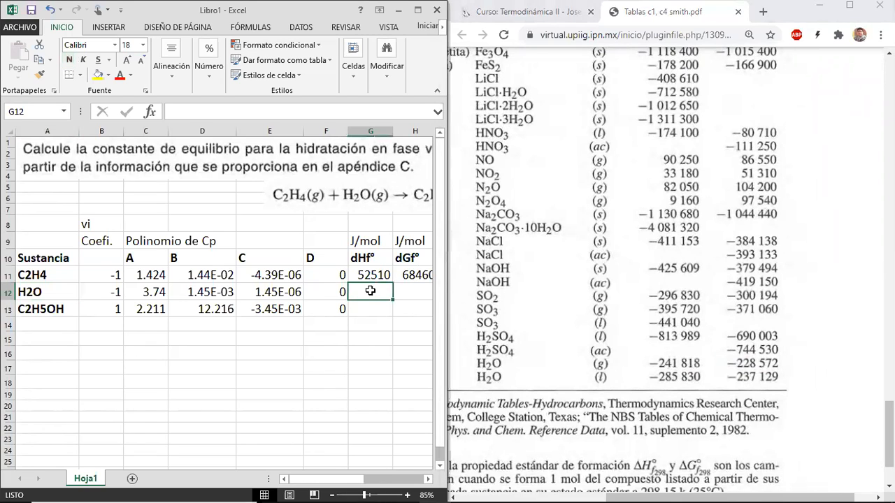
pyautogui.write('-2')
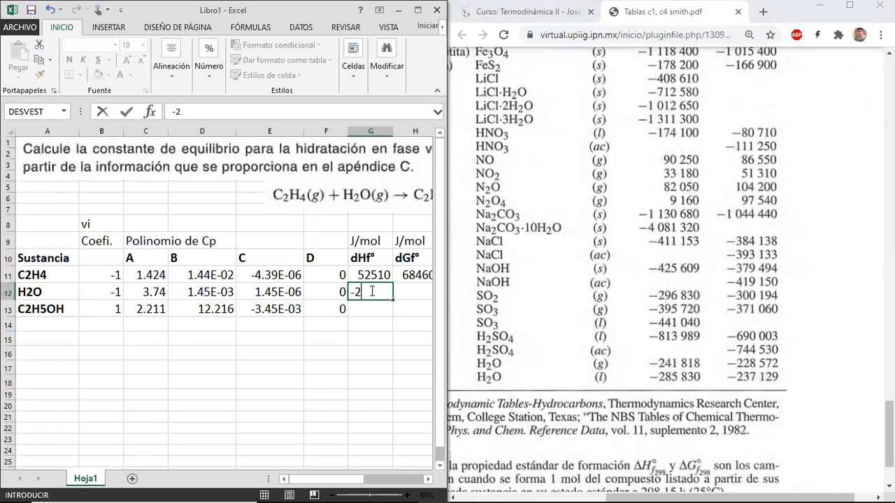
pyautogui.write('41818')
pyautogui.press('Return')
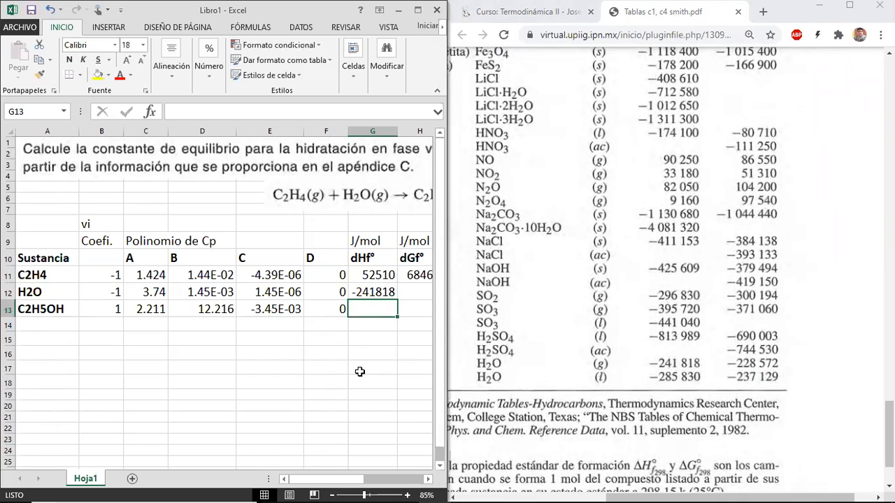
pyautogui.press('Right')
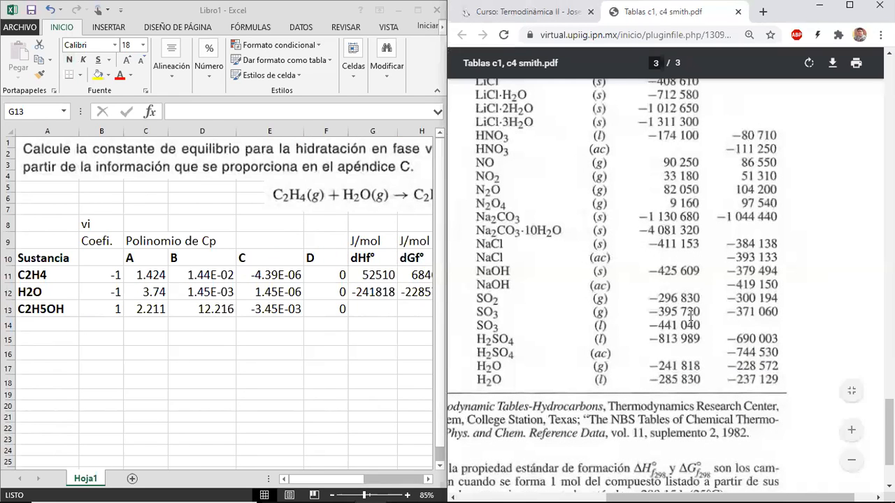
# Find gaseous ethanol among the miscellaneous organics in Table C.4 and highlight its formation enthalpy and Gibbs energy.
pyautogui.scroll(3, 689, 315)
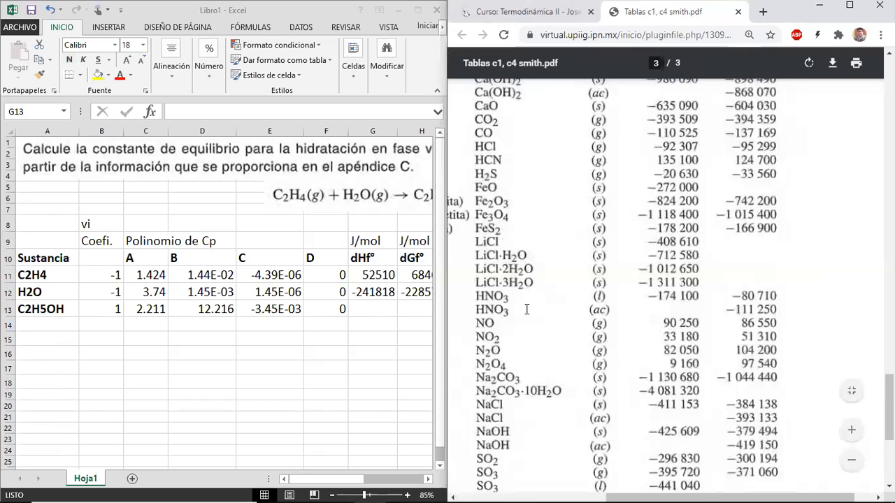
pyautogui.scroll(-3, 526, 309)
pyautogui.hscroll(-2, 526, 309)
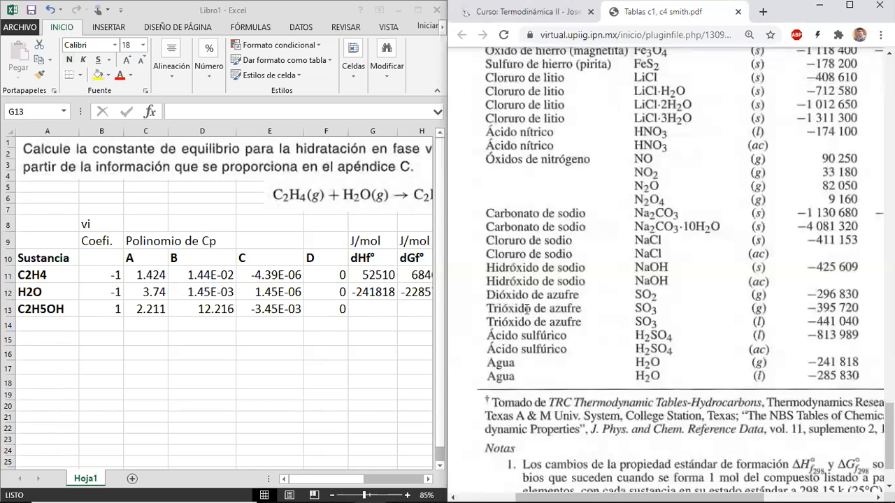
pyautogui.scroll(10, 527, 309)
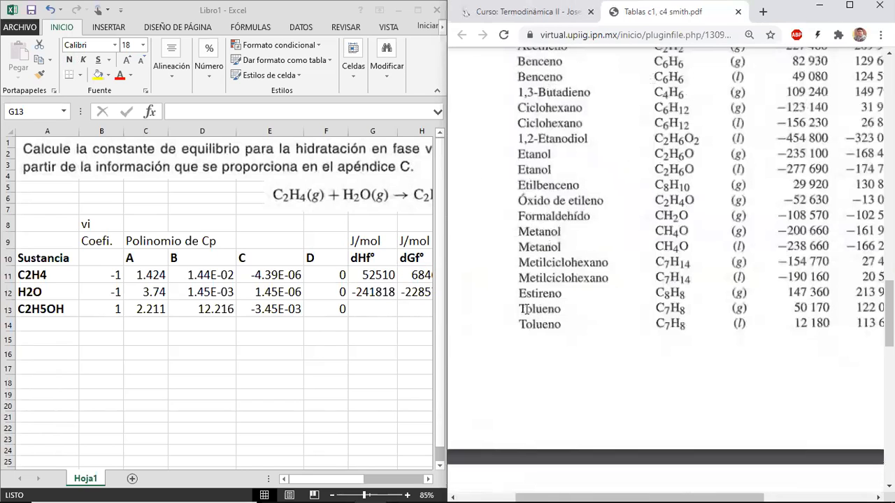
pyautogui.scroll(3, 525, 308)
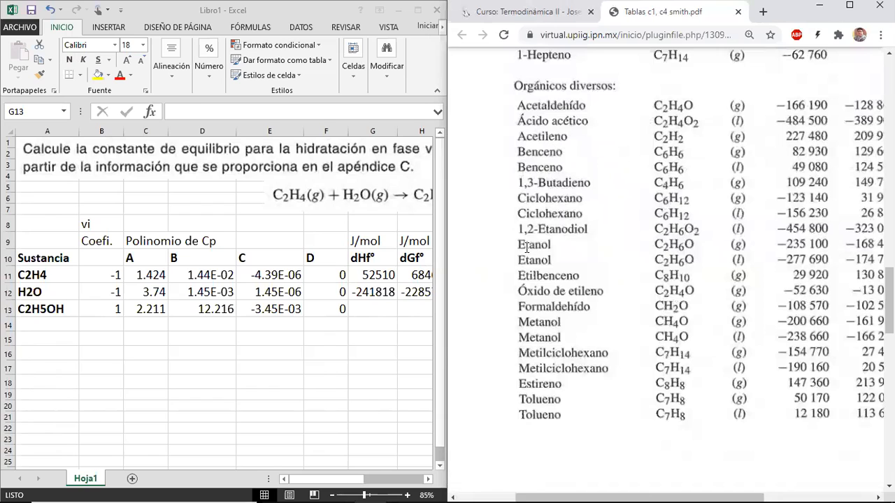
pyautogui.hscroll(2, 734, 330)
pyautogui.scroll(-1, 734, 330)
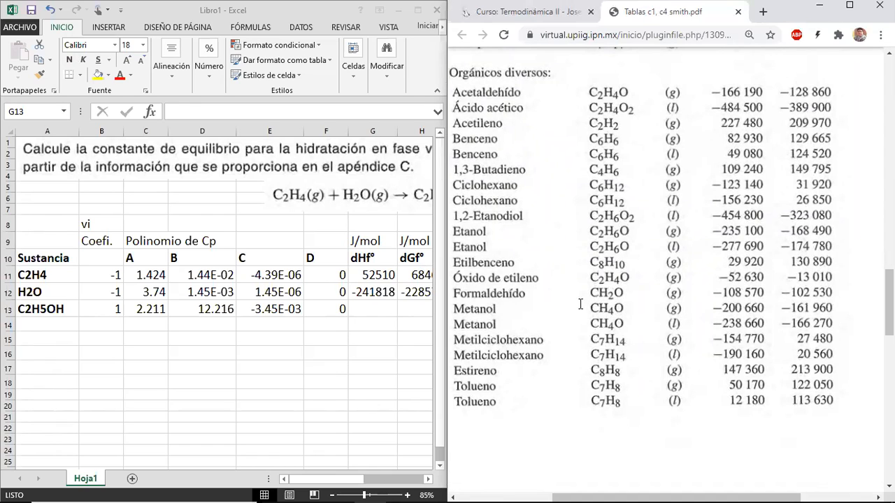
pyautogui.moveTo(592, 235); pyautogui.dragTo(638, 235)
pyautogui.click(638, 234)
pyautogui.moveTo(712, 232); pyautogui.dragTo(765, 242)
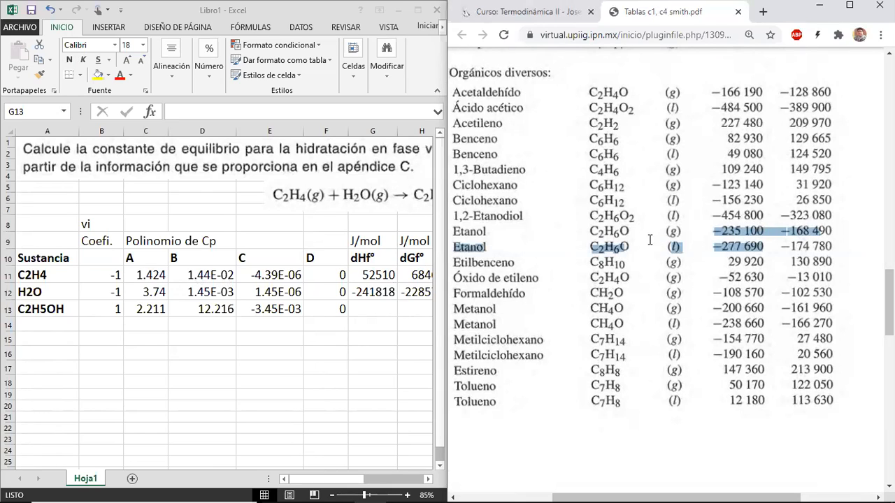
# Enter -235100 as the dHf° and -168490 as the dGf° of C2H5OH in row 13.
pyautogui.click(362, 308)
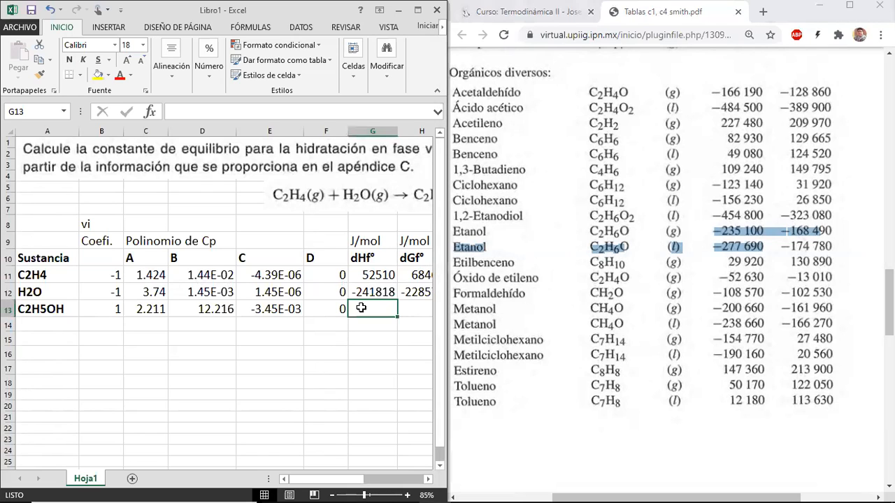
pyautogui.write('-2')
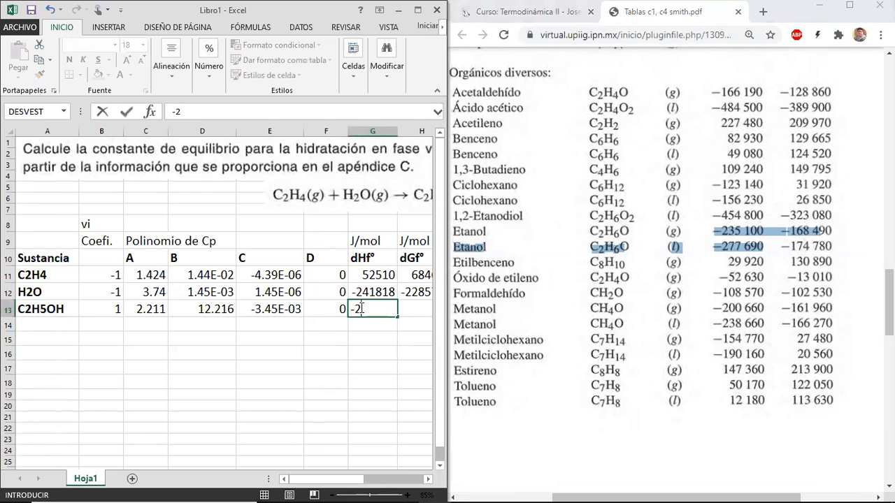
pyautogui.write('35100')
pyautogui.press('Return')
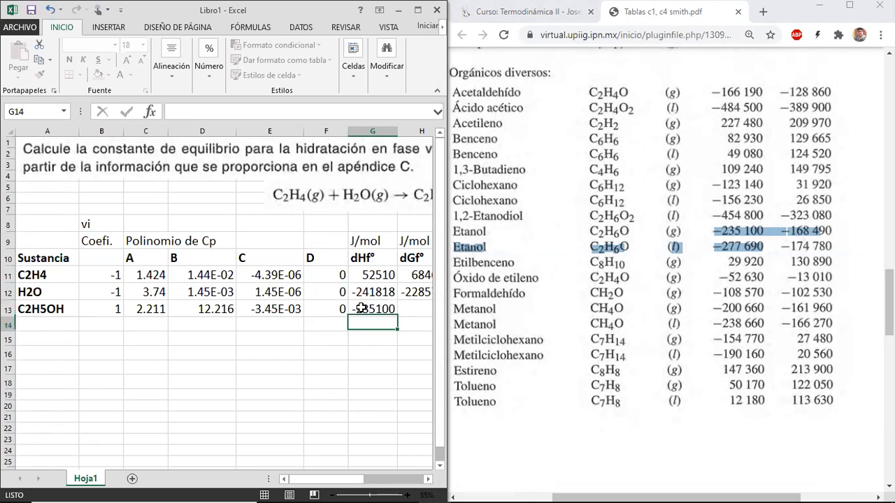
pyautogui.press('Up')
pyautogui.press('Right')
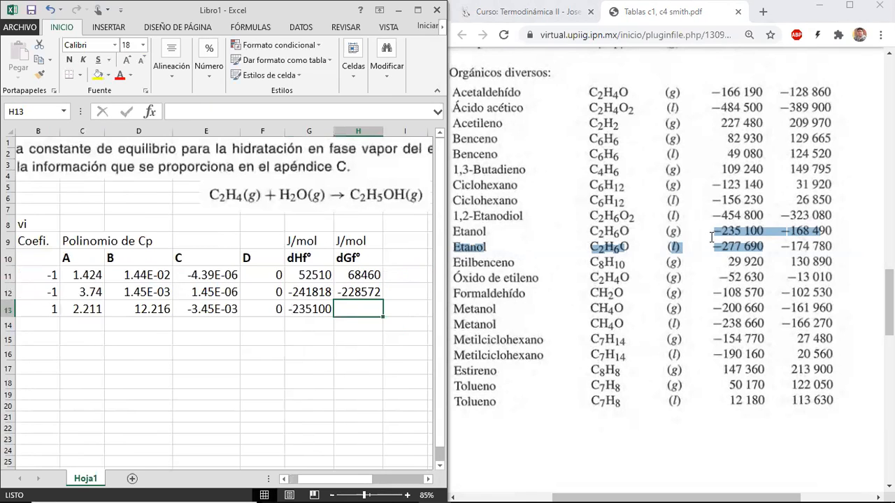
pyautogui.moveTo(788, 231); pyautogui.dragTo(831, 230)
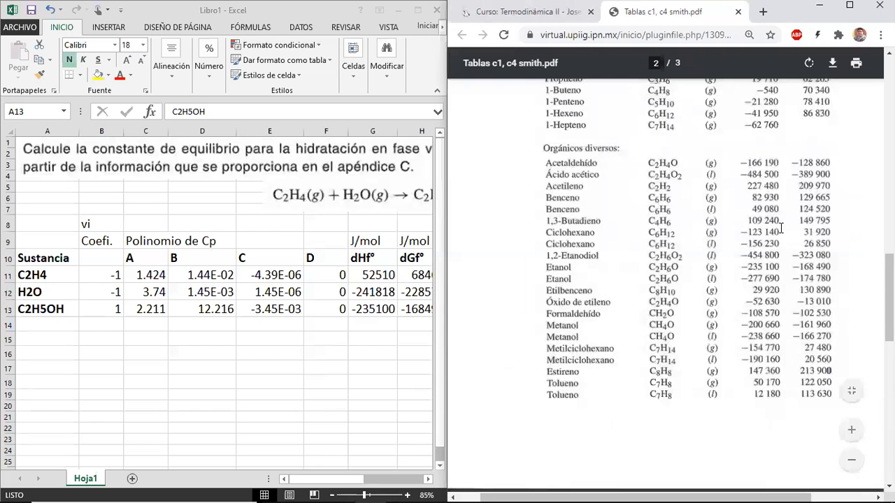
# Find ethanol among the miscellaneous organics in Table C.1 and highlight its A, B and C heat capacity coefficients.
pyautogui.scroll(10, 781, 228)
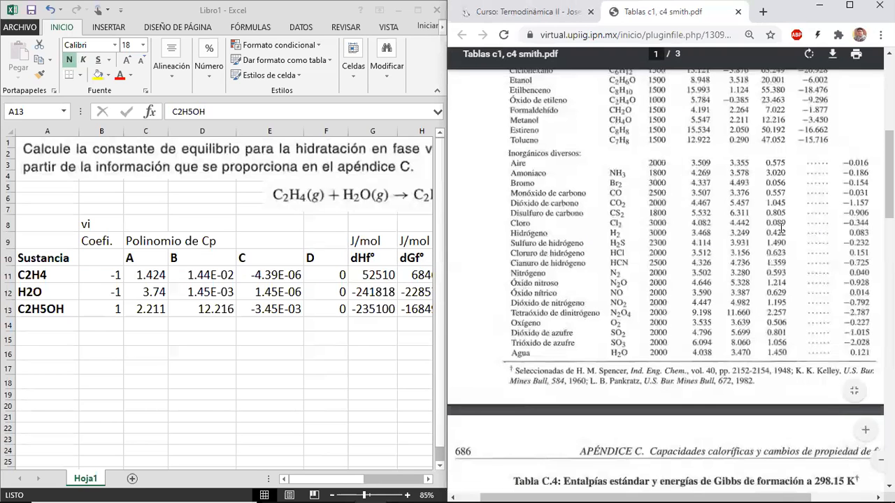
pyautogui.scroll(4, 781, 228)
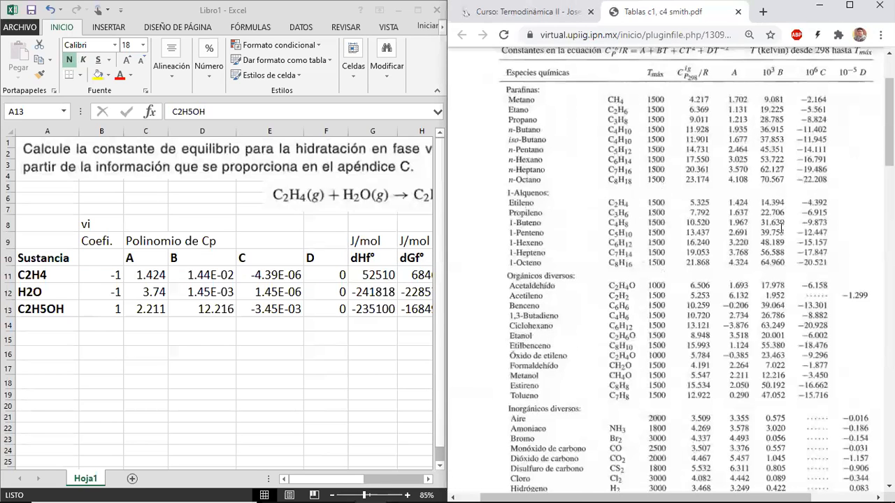
pyautogui.scroll(1, 781, 227)
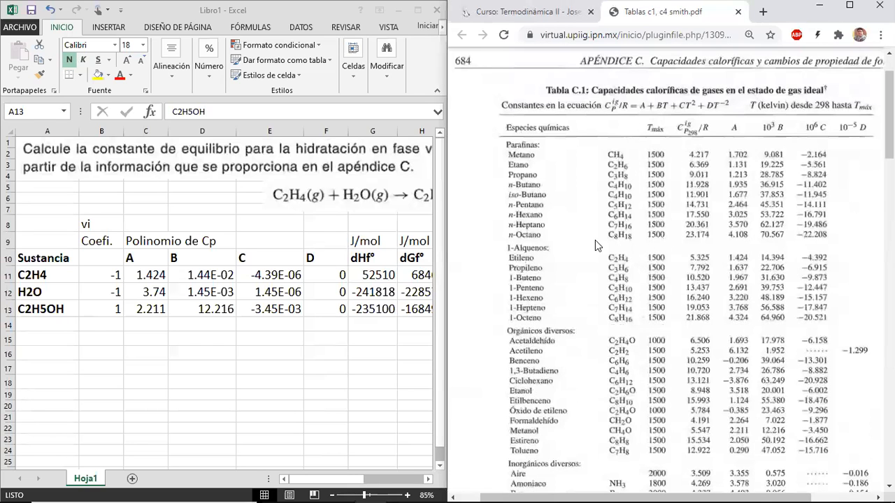
pyautogui.scroll(-2, 595, 239)
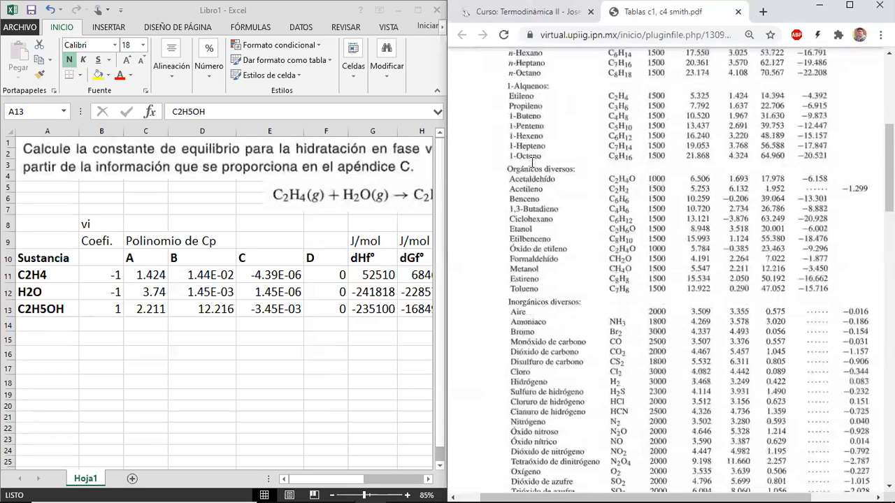
pyautogui.scroll(-2, 667, 126)
pyautogui.moveTo(734, 114); pyautogui.dragTo(803, 122)
pyautogui.click(778, 126)
pyautogui.scroll(1, 777, 127)
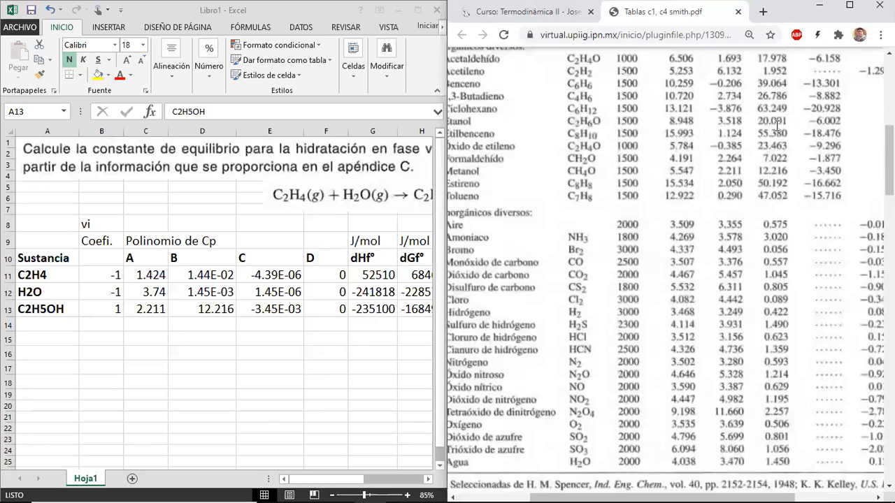
pyautogui.scroll(1, 718, 148)
pyautogui.moveTo(781, 150); pyautogui.dragTo(846, 151)
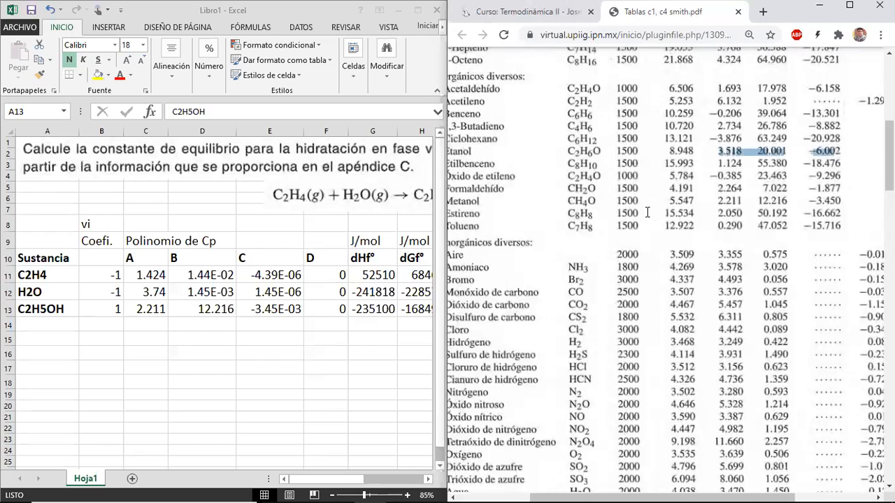
pyautogui.click(706, 151)
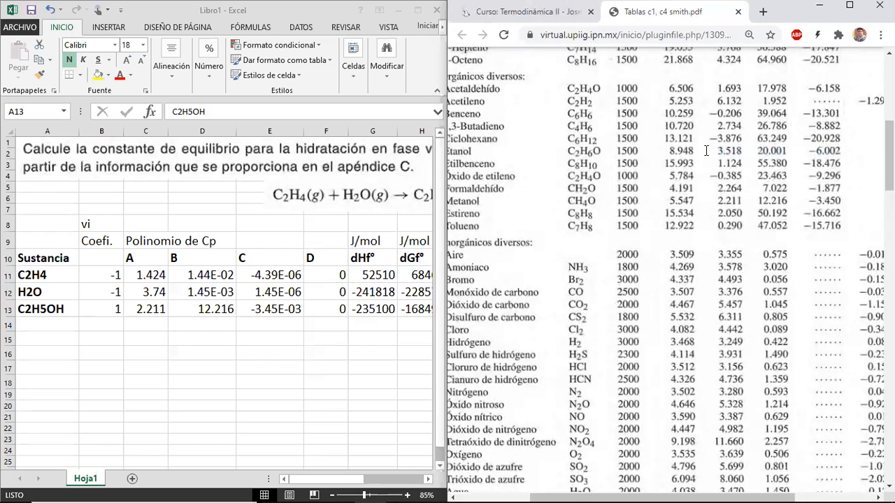
# Replace the C2H5OH heat capacity coefficients in row 13 with A 3.518, B 2.00E-02 and C -6.002e-6.
pyautogui.click(148, 308)
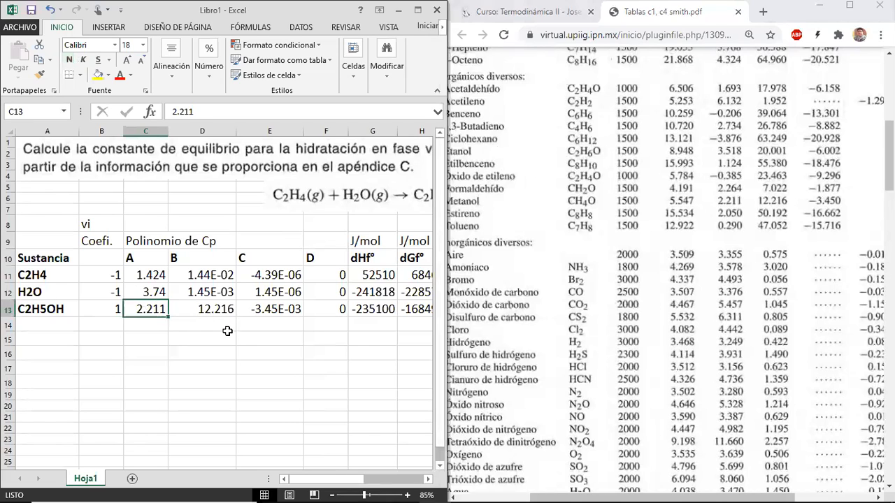
pyautogui.write('3.518')
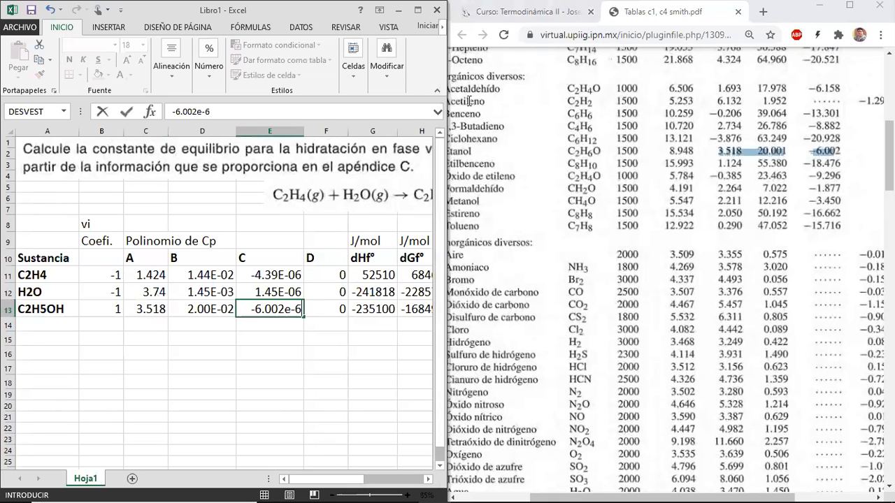
pyautogui.press('Return')
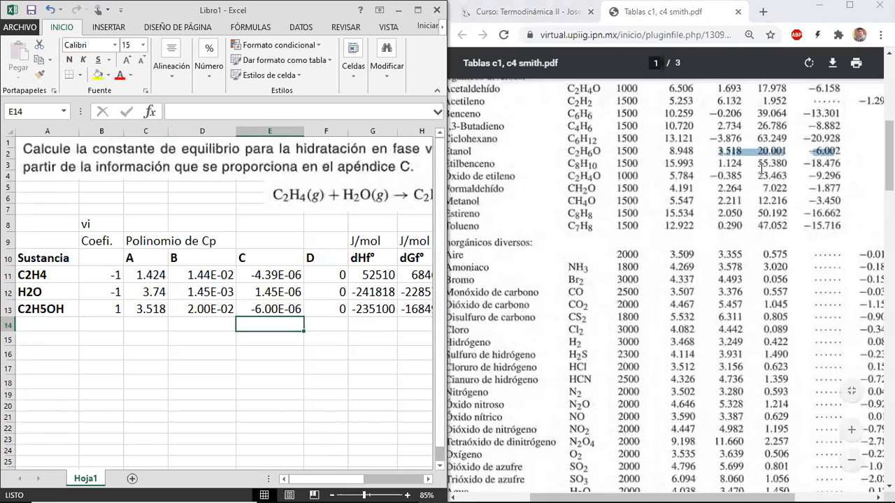
# Recheck the ethanol row in Table C.1, comparing its A, B and C coefficients with the separate Cp/R column at 298 K.
pyautogui.click(764, 214)
pyautogui.scroll(1, 764, 214)
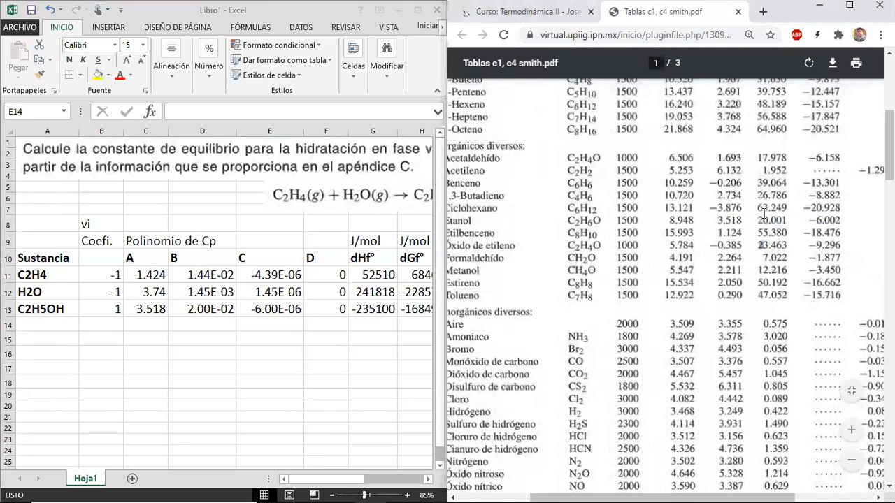
pyautogui.hscroll(-2, 764, 214)
pyautogui.scroll(1, 759, 222)
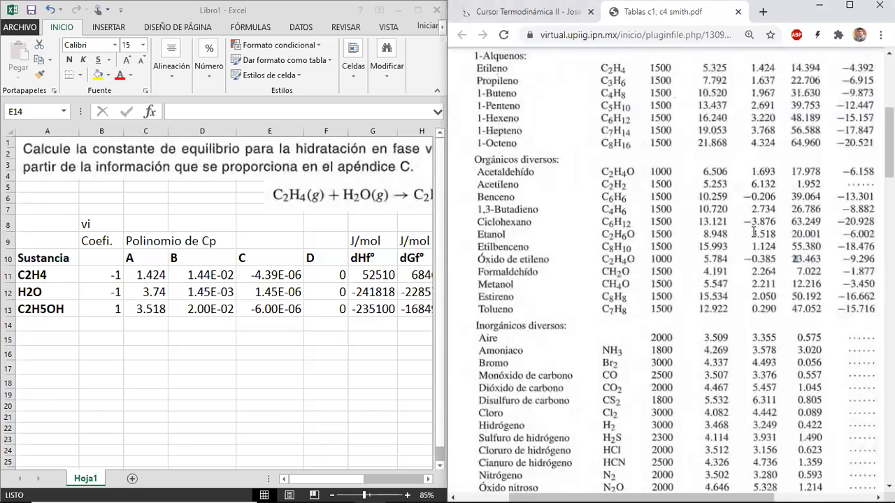
pyautogui.moveTo(751, 232); pyautogui.dragTo(868, 236)
pyautogui.click(868, 236)
pyautogui.moveTo(654, 234); pyautogui.dragTo(734, 234)
pyautogui.scroll(5, 789, 268)
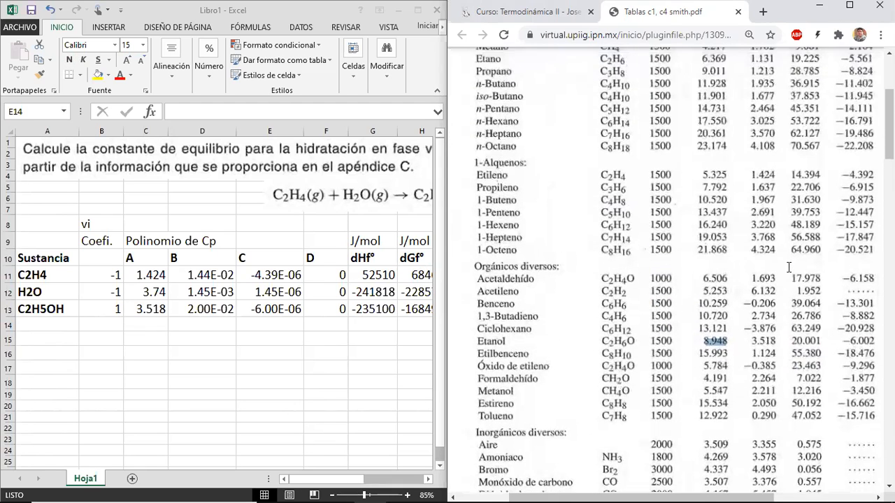
pyautogui.scroll(-1, 788, 268)
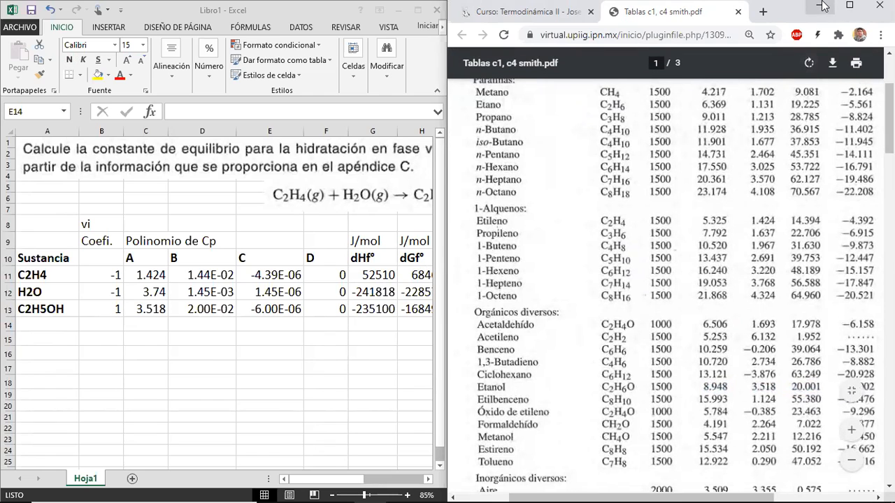
# Minimize the PDF browser window, maximize the workbook window and select the C coefficient of C2H5OH.
pyautogui.click(820, 6)
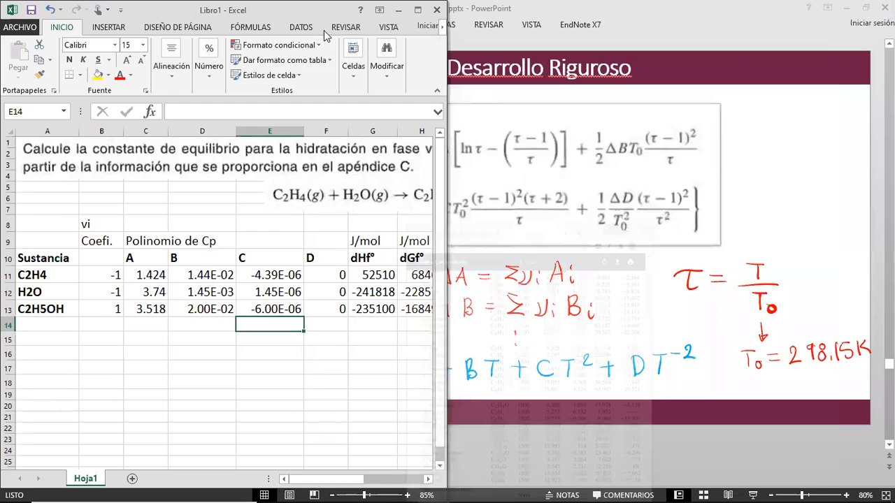
pyautogui.press('super+Right')
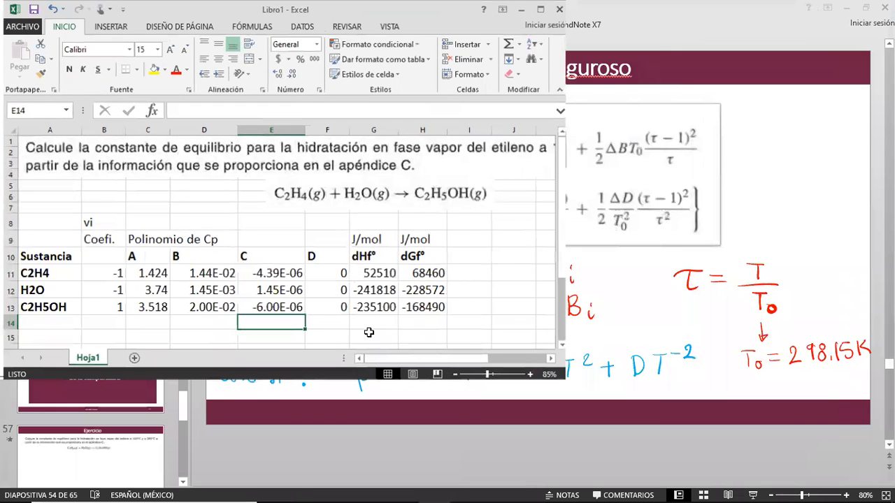
pyautogui.press('super+Up')
pyautogui.click(280, 305)
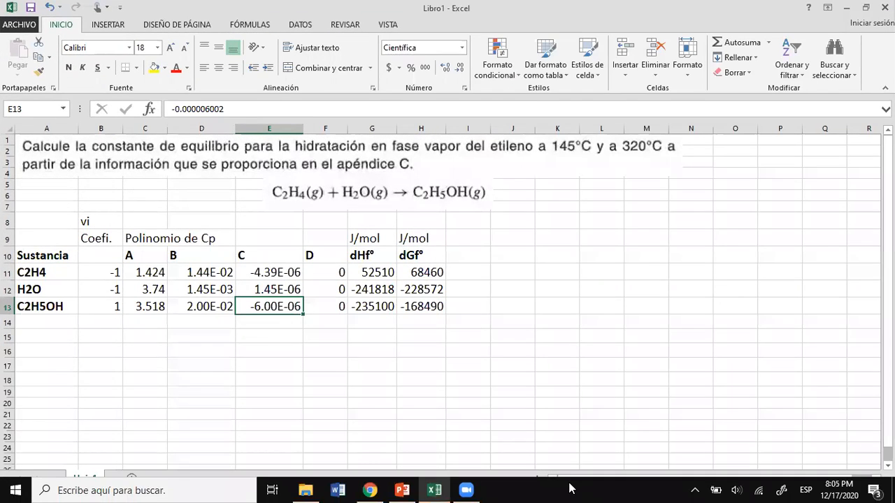
# Bring the PDF tables back up and examine the C and D coefficients of water in Table C.1.
pyautogui.click(378, 488)
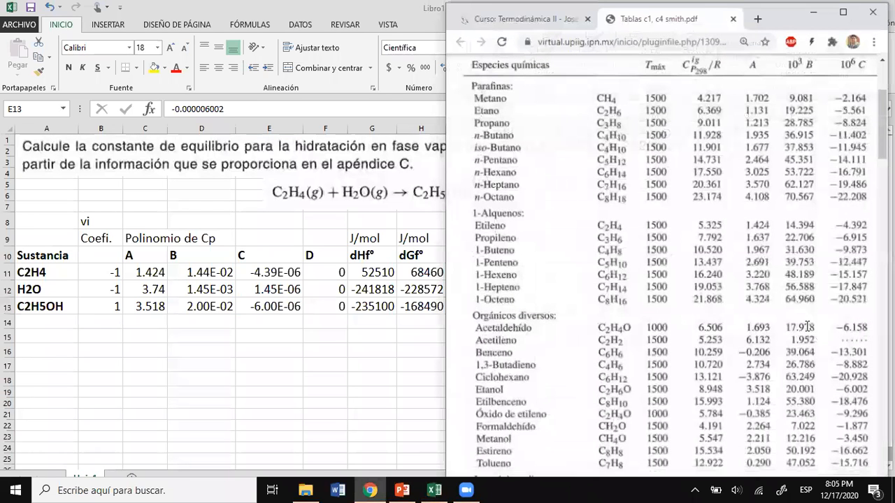
pyautogui.scroll(-2, 808, 325)
pyautogui.scroll(-4, 808, 325)
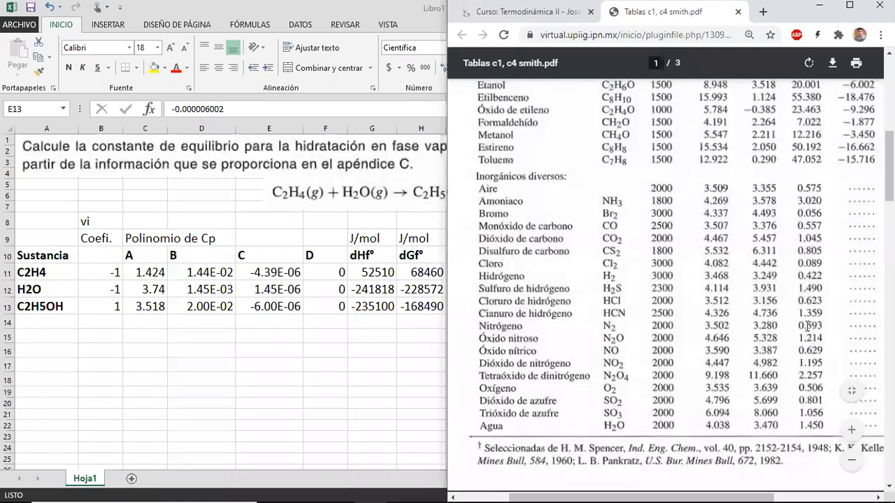
pyautogui.scroll(-2, 664, 328)
pyautogui.hscroll(2, 700, 367)
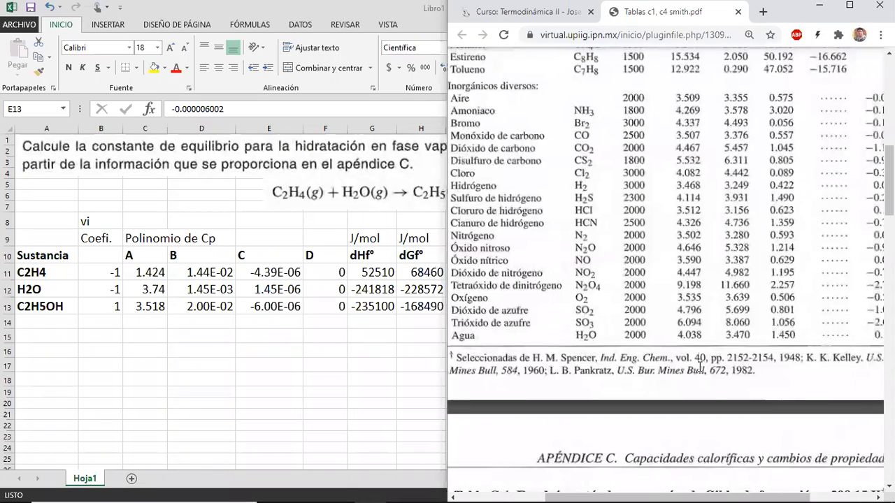
pyautogui.hscroll(4, 700, 367)
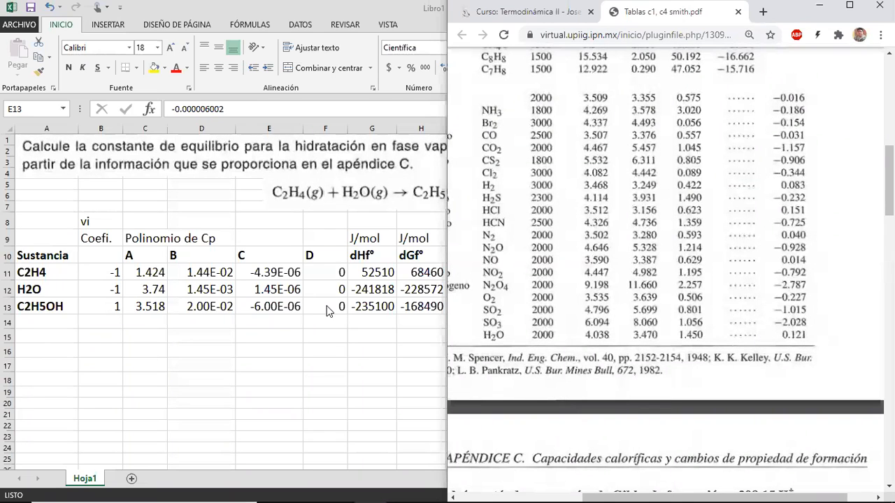
# Correct the H2O coefficients in row 12 by setting C to 0 and D to 0.121.
pyautogui.click(279, 309)
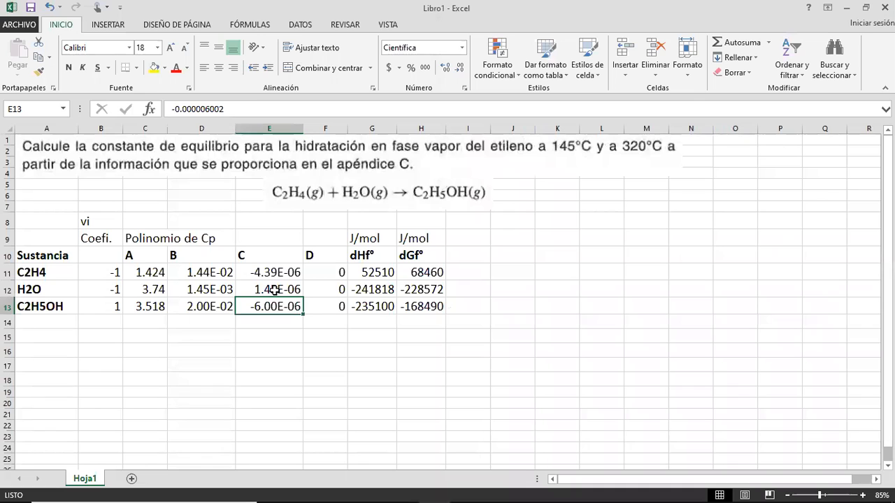
pyautogui.click(274, 289)
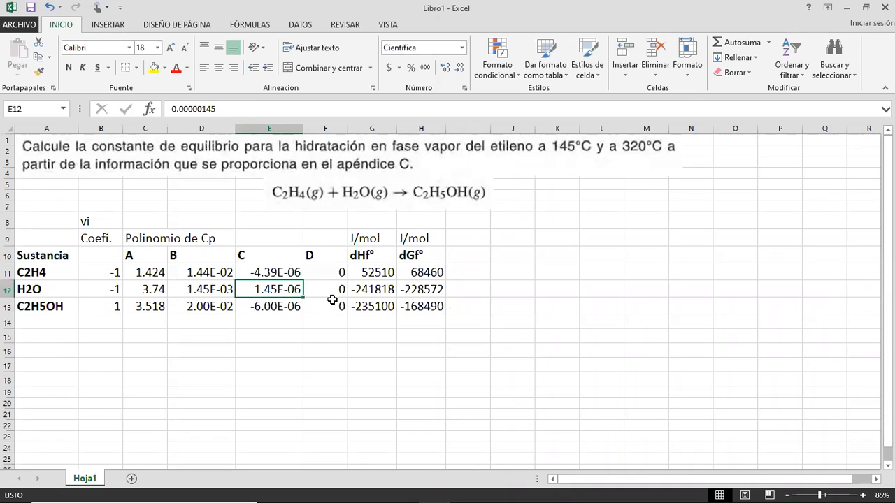
pyautogui.press('Delete')
pyautogui.press('Right')
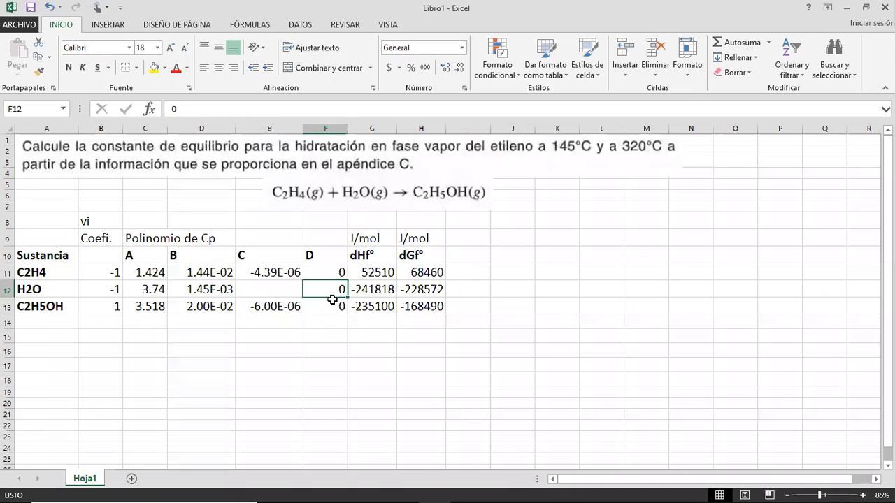
pyautogui.write('.121')
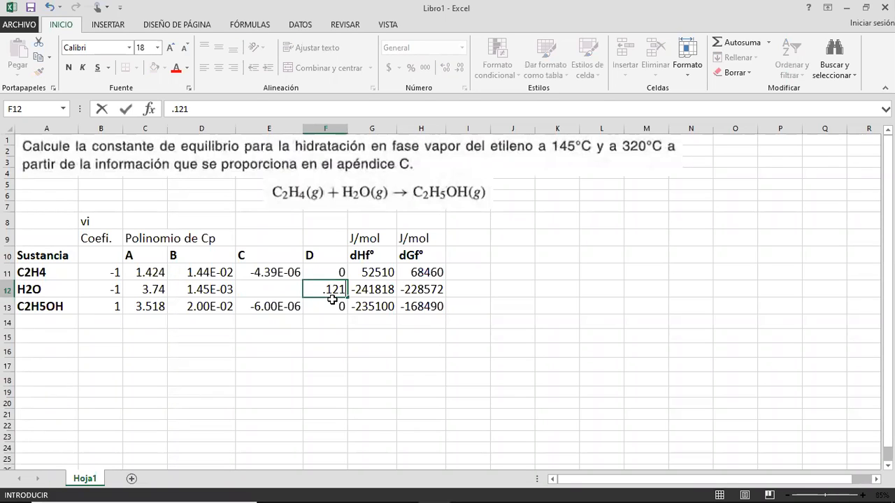
pyautogui.press('Return')
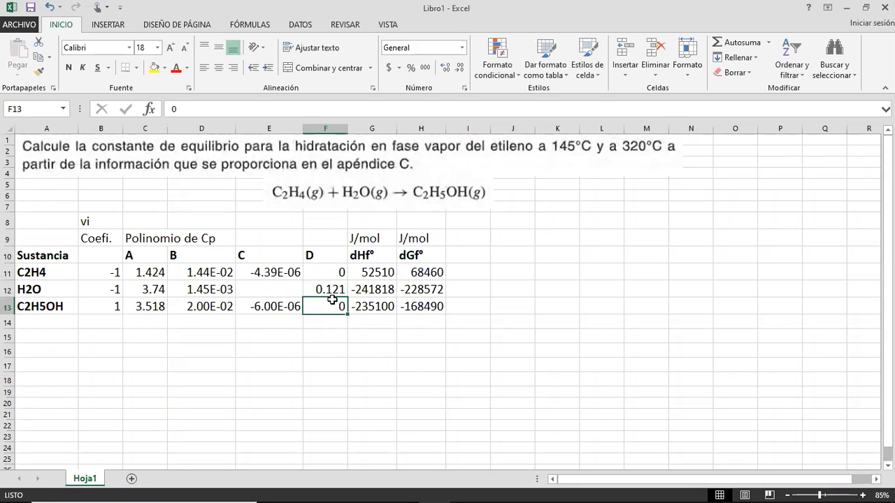
pyautogui.click(264, 282)
pyautogui.write('0')
pyautogui.press('Return')
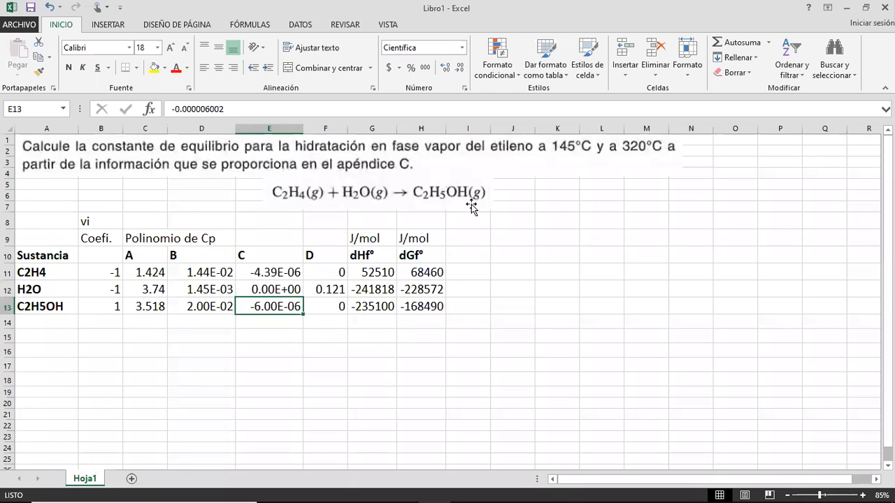
# Label cells C15 to F15 below the Cp coefficient columns as dA, dB, dC and dD.
pyautogui.click(121, 326)
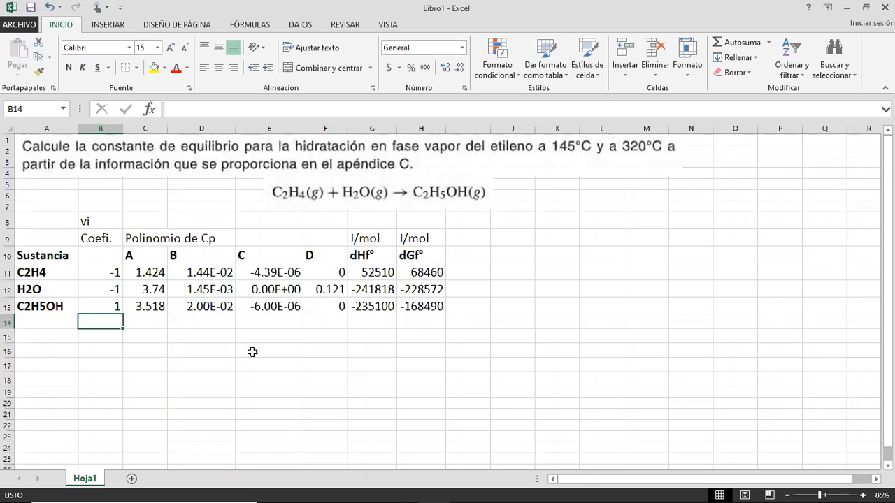
pyautogui.press('Down')
pyautogui.press('Right')
pyautogui.write('dA')
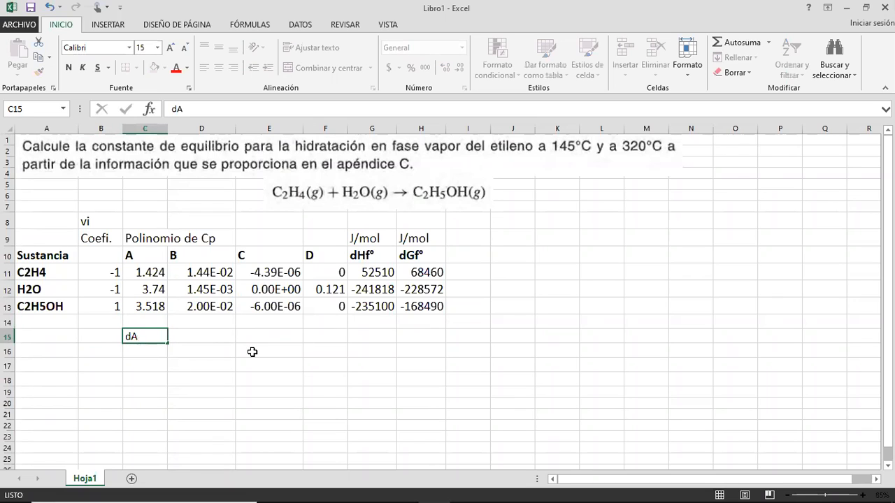
pyautogui.press('Right')
pyautogui.write('dB')
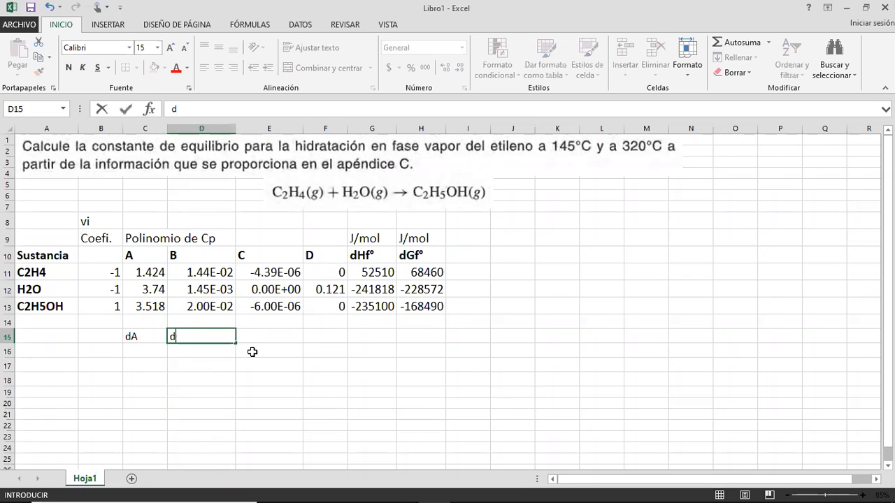
pyautogui.press('Right')
pyautogui.write('dC')
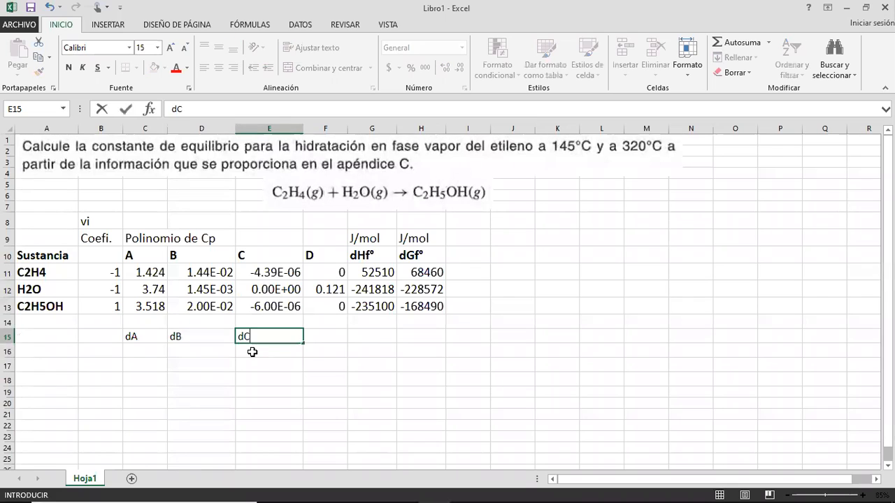
pyautogui.press('Right')
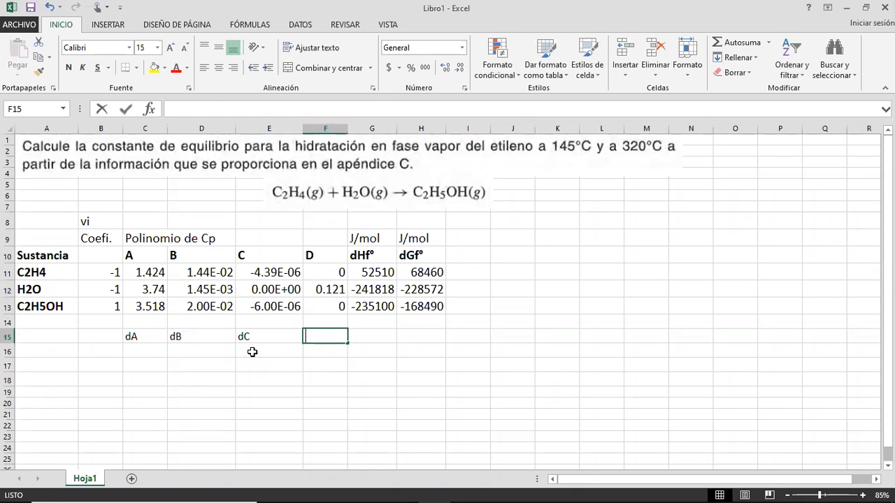
pyautogui.write('dD')
pyautogui.press('Return')
# Fill the range C14:F15 with the standard orange colour and add an outside border around it.
pyautogui.press('Up')
pyautogui.press('Up')
pyautogui.press('Left')
pyautogui.press('Left')
pyautogui.press('Left')
pyautogui.press('Left')
pyautogui.press('Right')
pyautogui.hotkey('shift', 'Down')
pyautogui.hotkey('shift', 'Right')
pyautogui.hotkey('shift', 'Right')
pyautogui.hotkey('shift', 'Right')
pyautogui.hotkey('shift', 'Right')
pyautogui.hotkey('shift', 'Left')
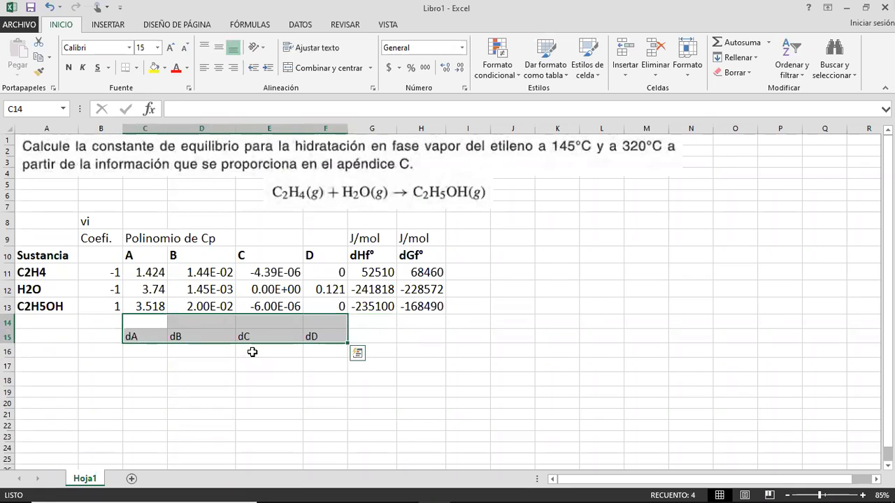
pyautogui.click(165, 67)
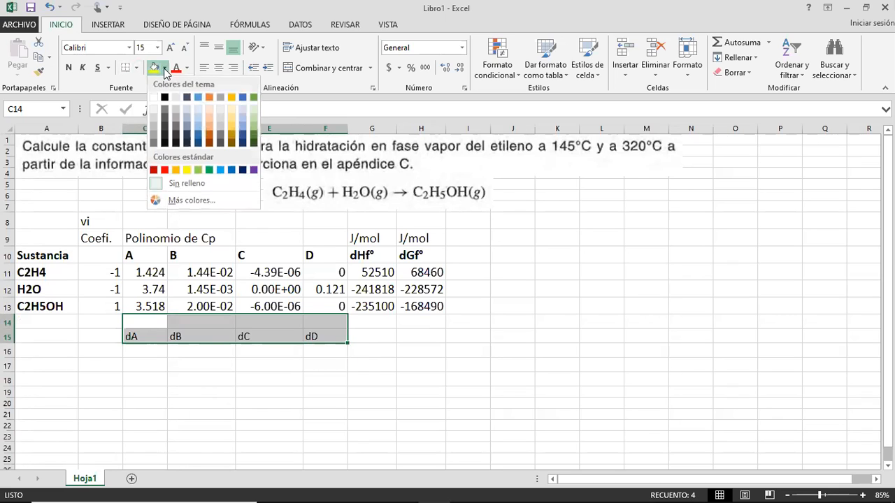
pyautogui.click(176, 170)
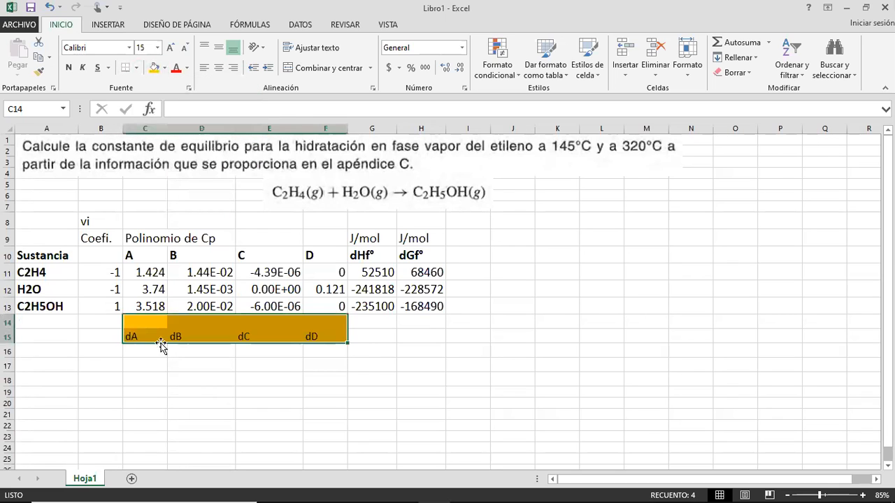
pyautogui.click(137, 67)
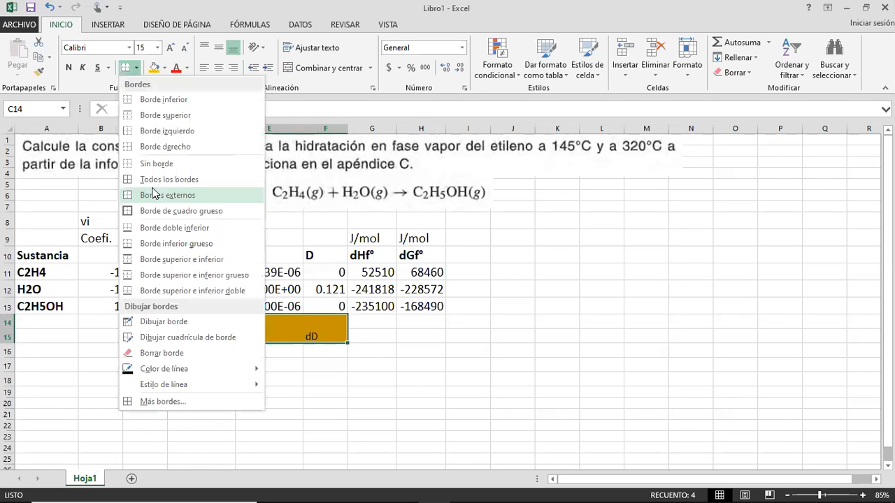
pyautogui.click(154, 195)
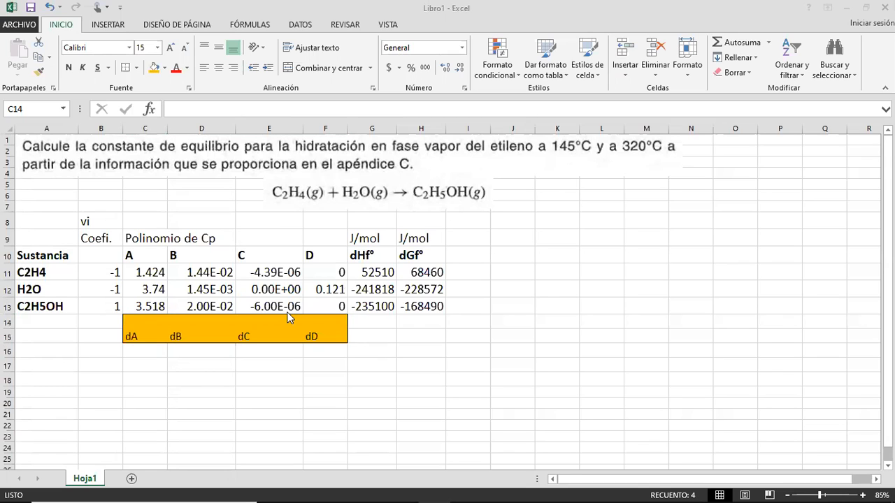
# Correct the D coefficient of H2O in F12 to 0.121e5.
pyautogui.doubleClick(335, 289)
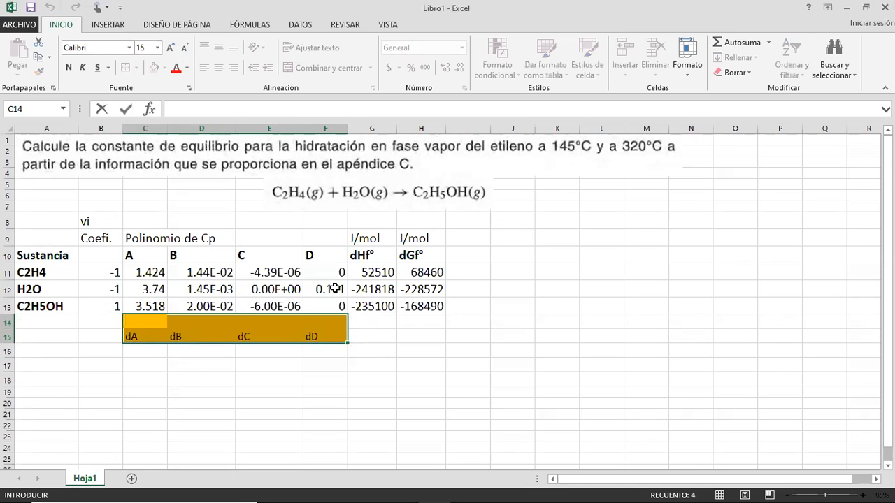
pyautogui.doubleClick(334, 288)
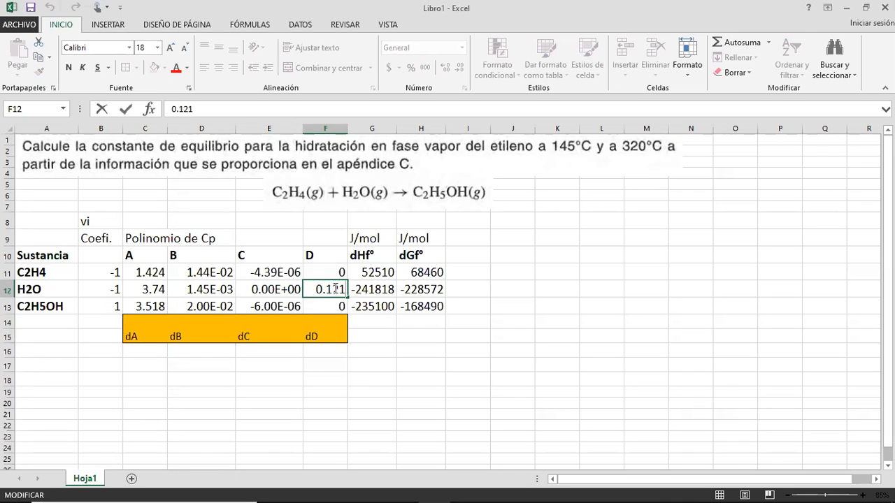
pyautogui.write('e5')
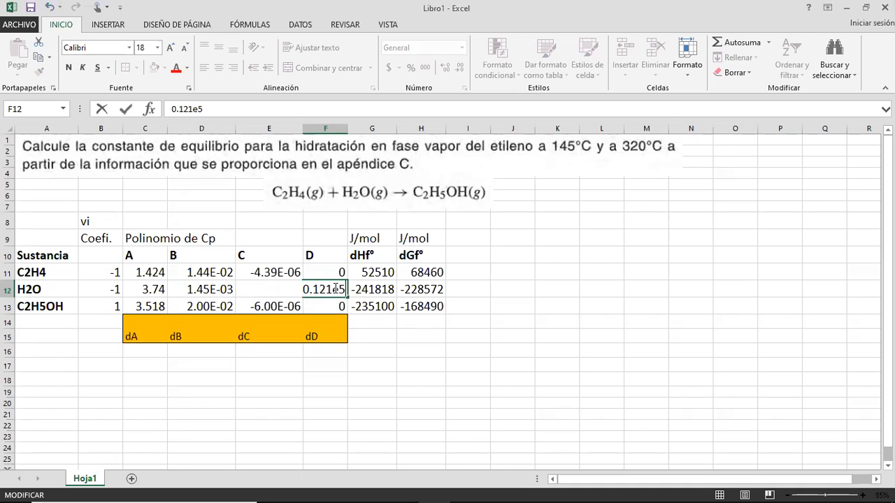
pyautogui.hotkey('ctrl', 'Return')
pyautogui.press('Return')
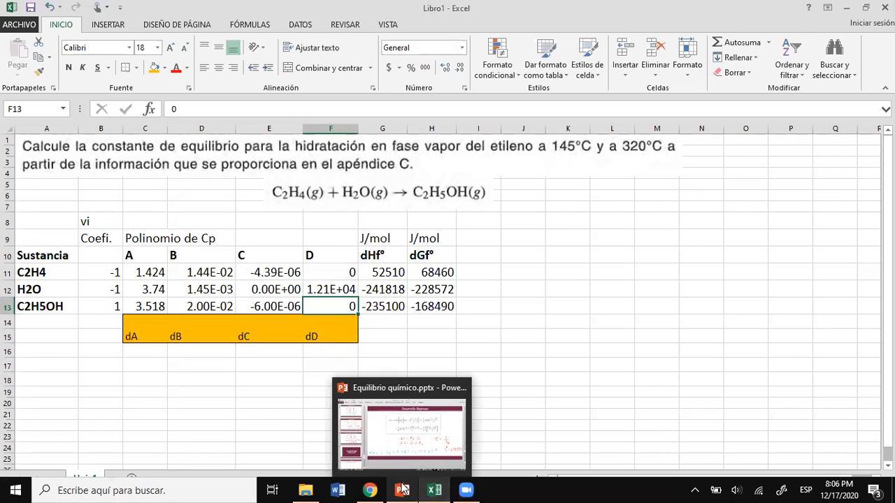
# Check the power-of-ten factor of the D column in the PDF's Table C.1 header, and return to the workbook.
pyautogui.click(370, 490)
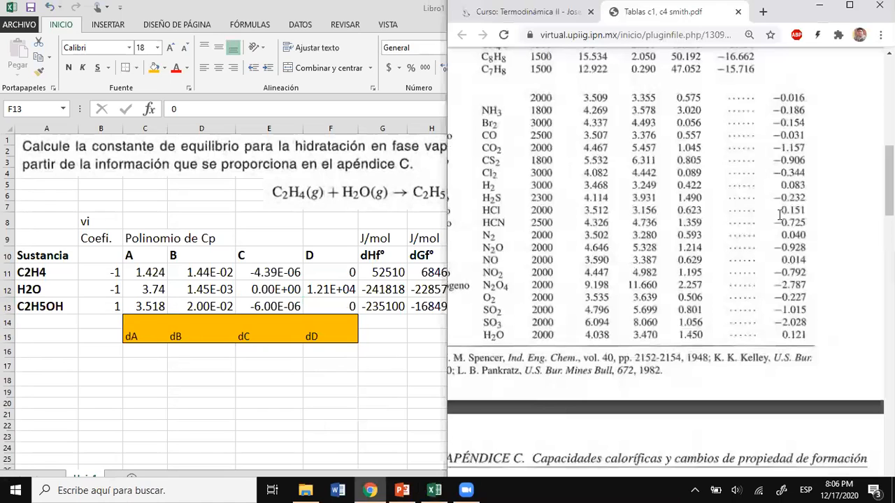
pyautogui.scroll(-5, 780, 215)
pyautogui.moveTo(769, 218)
pyautogui.mouseDown()
pyautogui.moveTo(805, 220)
pyautogui.moveTo(768, 219)
pyautogui.mouseUp()
pyautogui.click(804, 219)
pyautogui.click(769, 218)
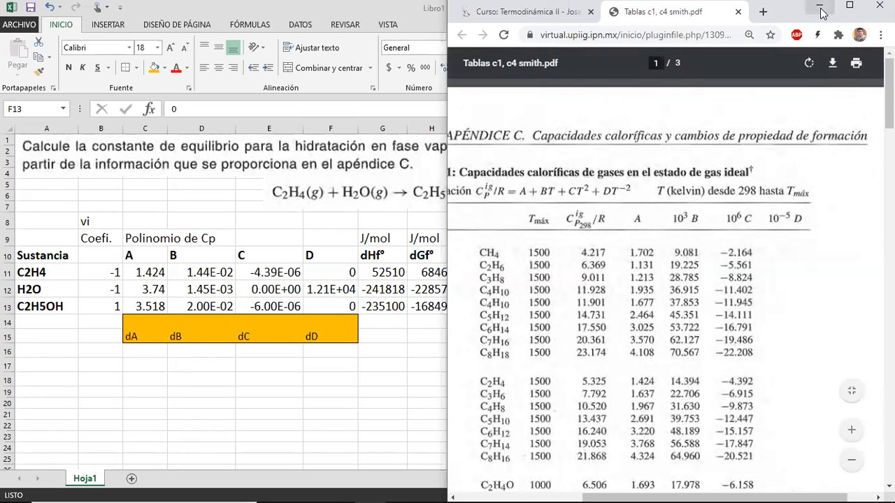
pyautogui.click(819, 6)
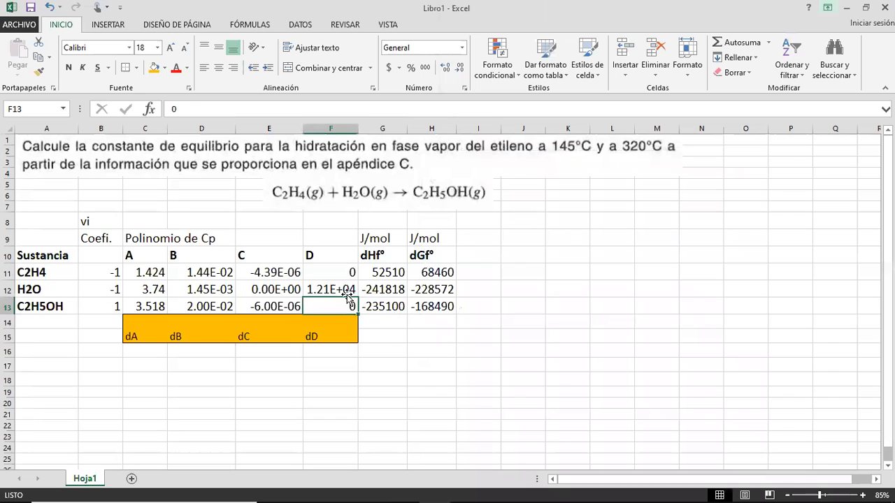
pyautogui.press('Down')
pyautogui.press('Left')
pyautogui.press('Left')
pyautogui.press('Left')
pyautogui.press('Right')
pyautogui.press('Right')
pyautogui.press('Left')
pyautogui.press('Left')
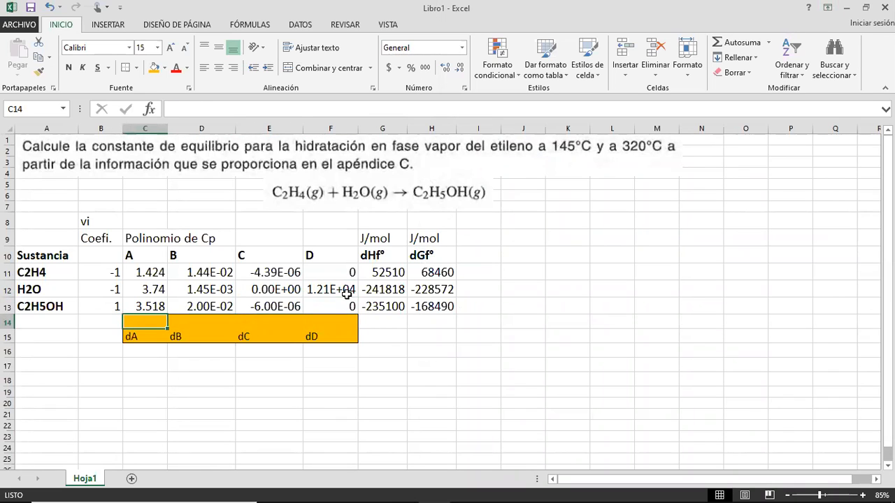
pyautogui.write('=')
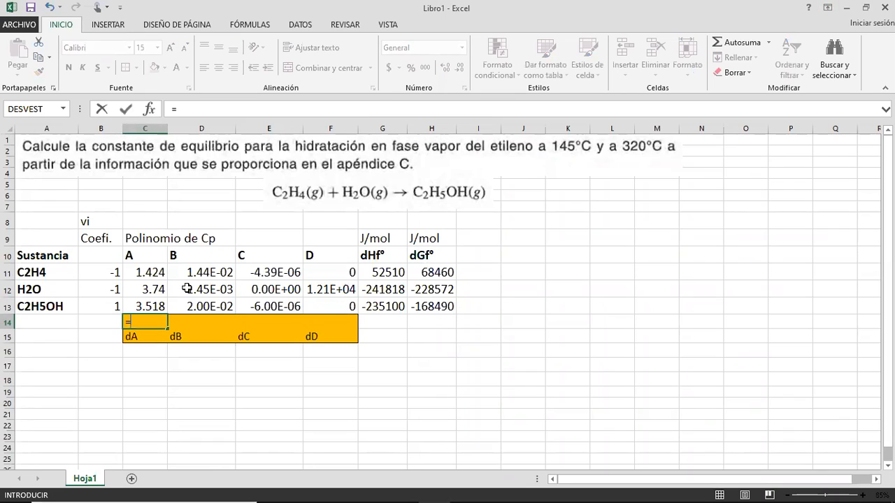
pyautogui.click(112, 272)
pyautogui.write('*')
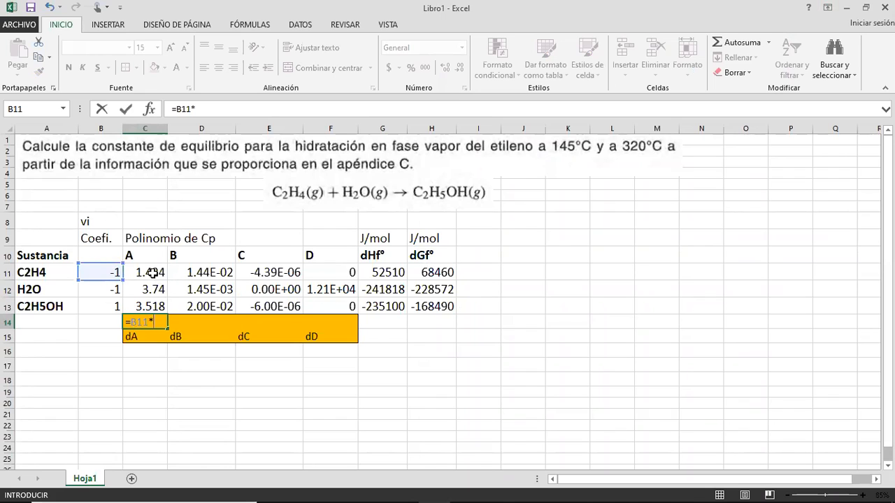
pyautogui.press('Escape')
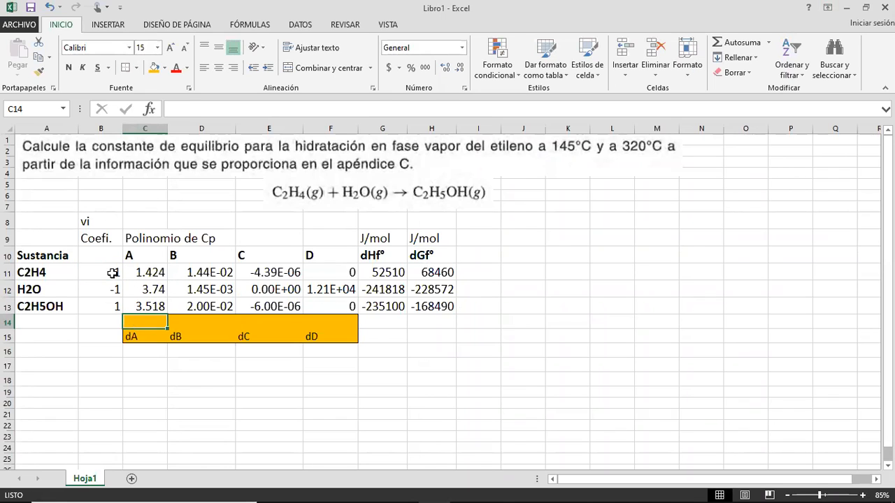
pyautogui.click(113, 272)
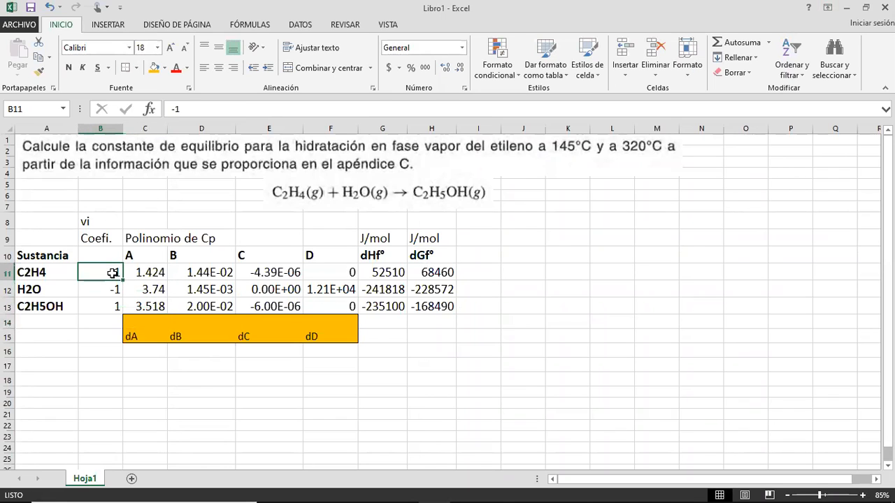
# Compute dA in C14 by summing each stoichiometric coefficient times its A value: =B11*C11+B12*C12+B13*C13.
pyautogui.click(155, 322)
pyautogui.write('=')
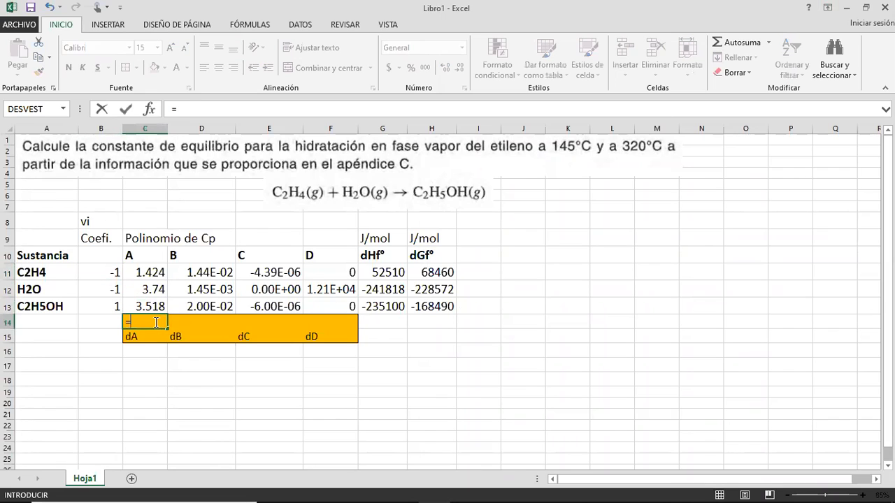
pyautogui.click(113, 272)
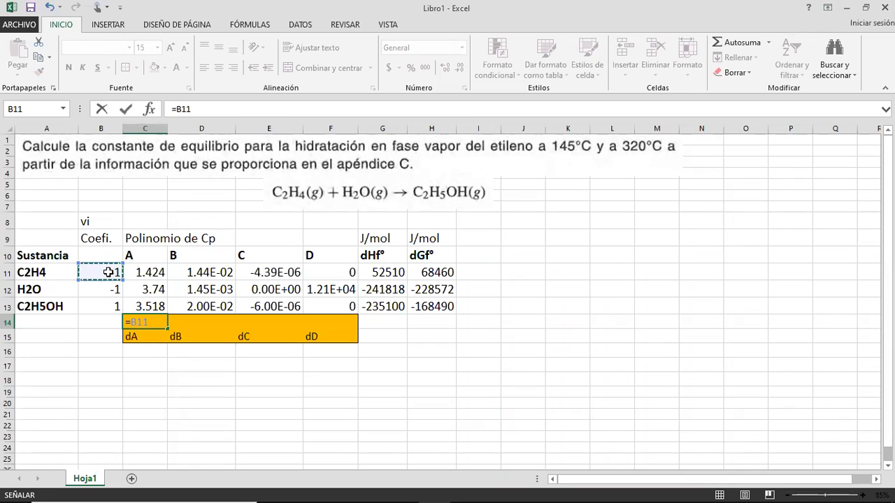
pyautogui.write('*')
pyautogui.click(139, 272)
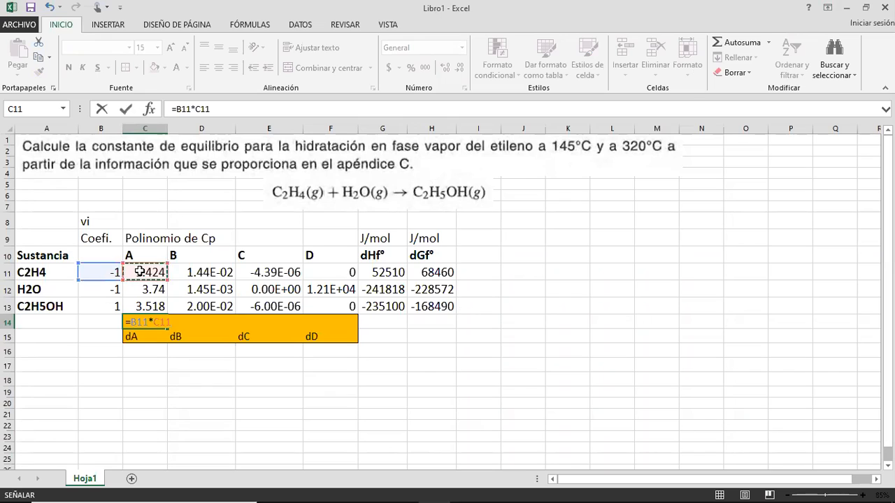
pyautogui.write('+')
pyautogui.click(117, 288)
pyautogui.write('*')
pyautogui.click(140, 292)
pyautogui.write('+')
pyautogui.click(113, 303)
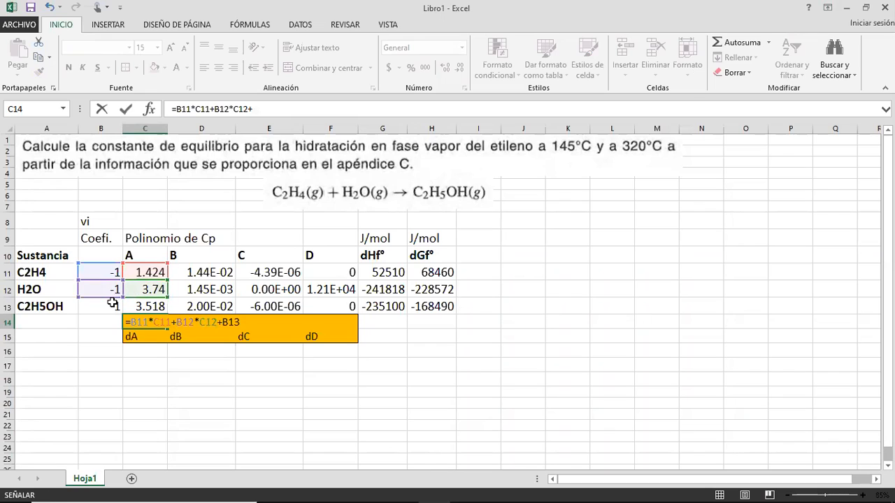
pyautogui.write('*')
pyautogui.click(148, 302)
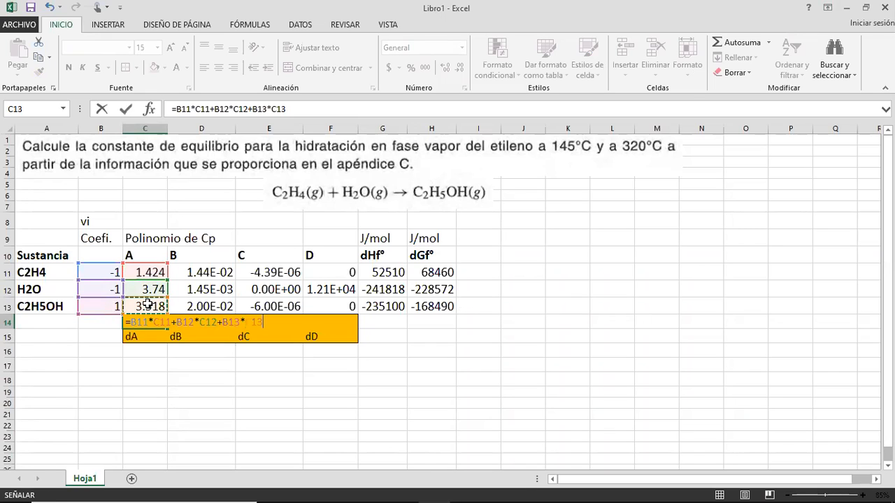
pyautogui.press('Return')
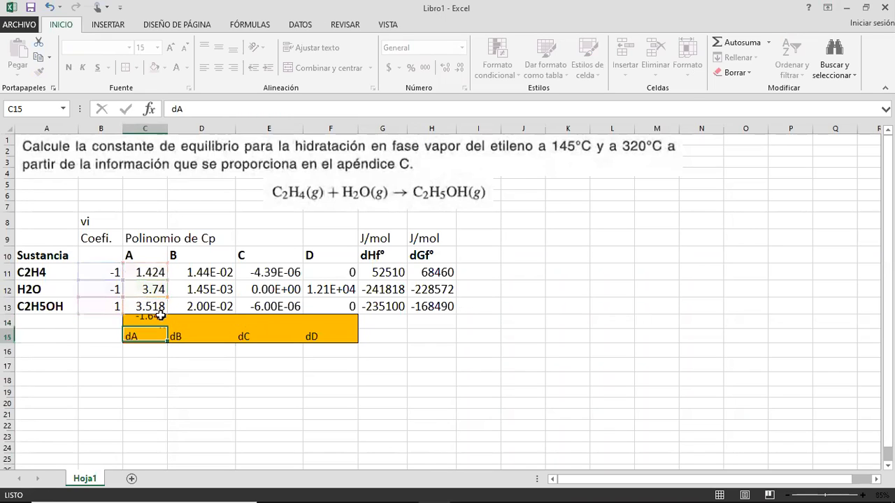
pyautogui.click(158, 321)
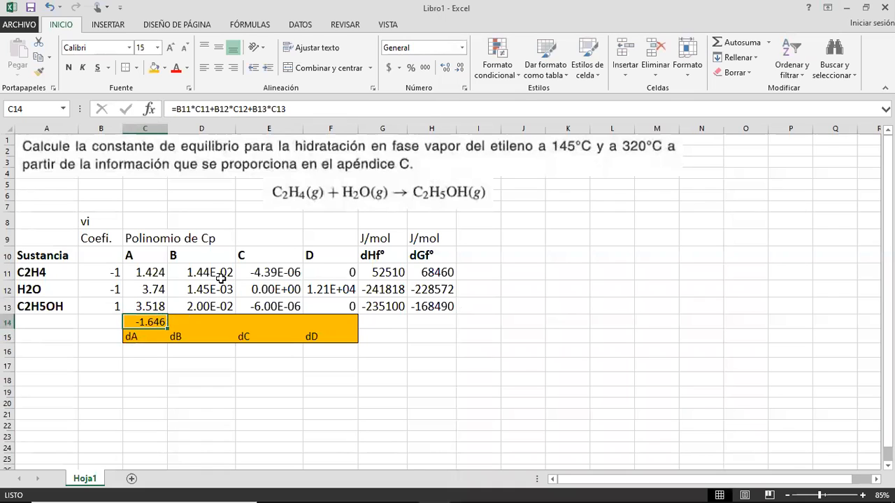
# Compute dB in D14 by summing each stoichiometric coefficient times its B value: =B11*D11+B12*D12+B13*D13.
pyautogui.click(202, 322)
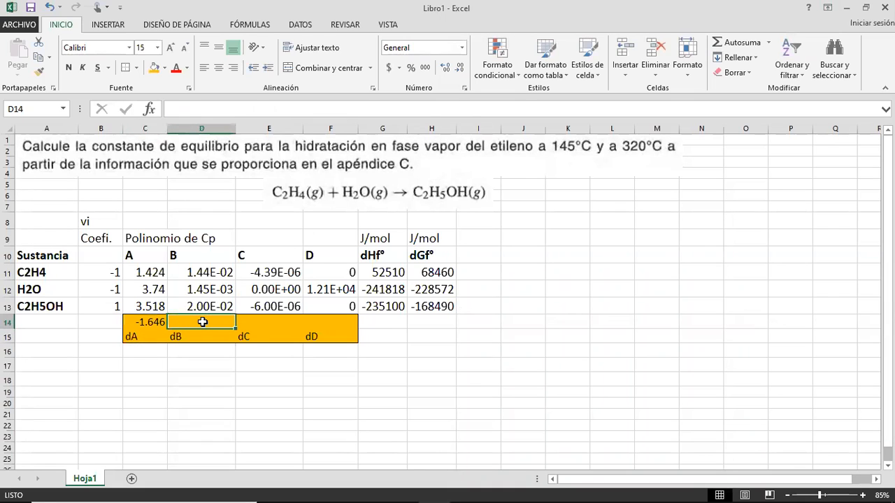
pyautogui.write('=')
pyautogui.click(113, 274)
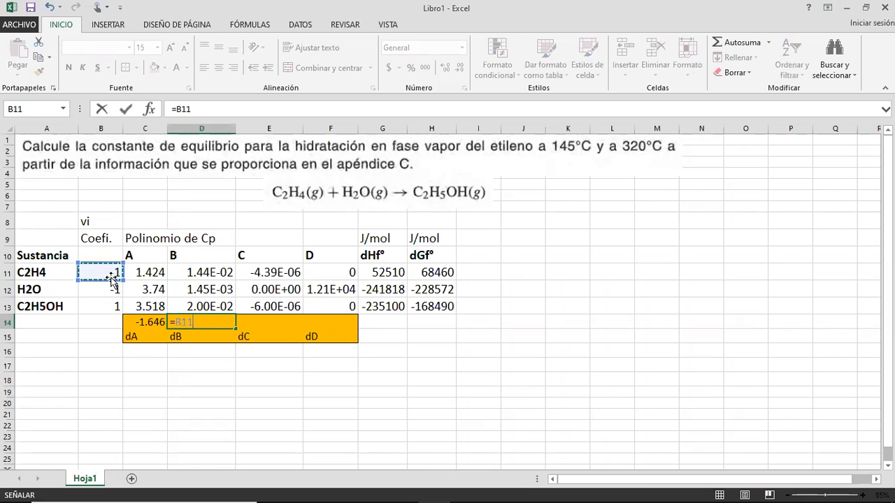
pyautogui.write('*')
pyautogui.click(204, 272)
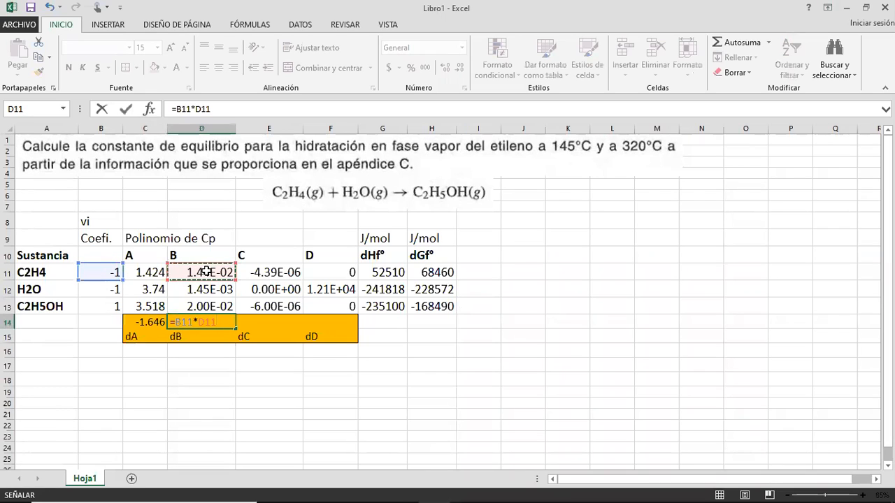
pyautogui.write('+')
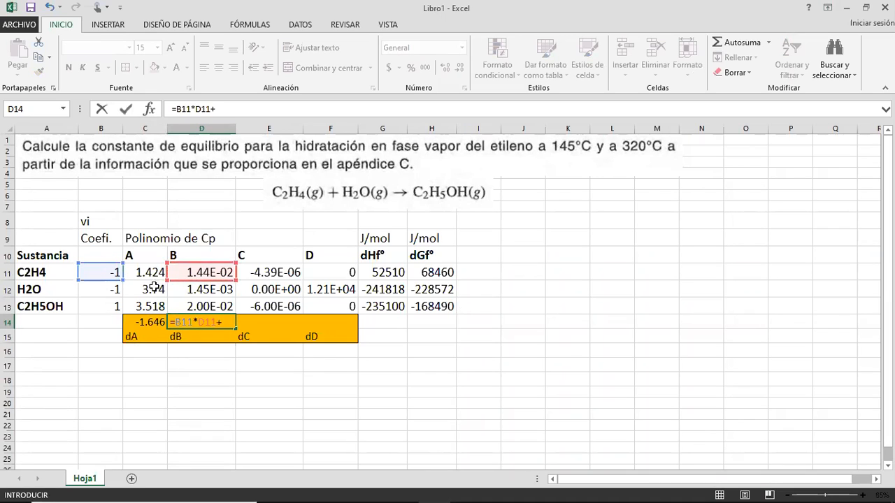
pyautogui.click(103, 293)
pyautogui.write('*')
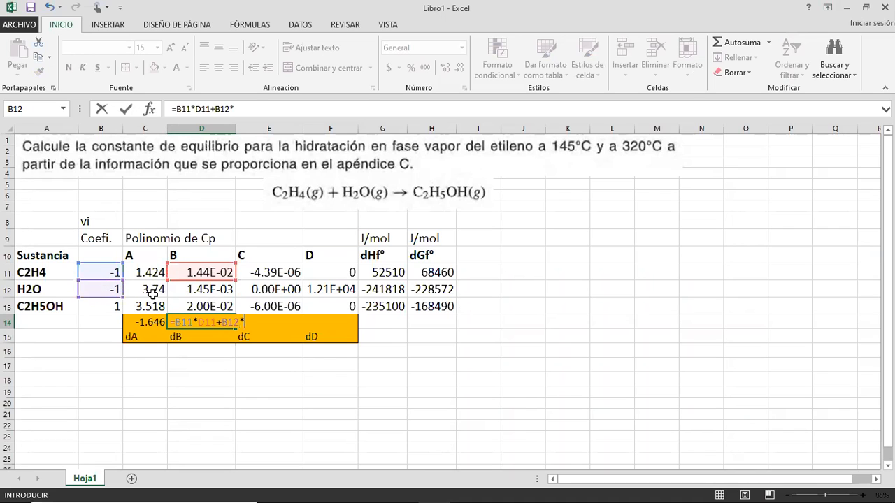
pyautogui.click(206, 289)
pyautogui.write('+')
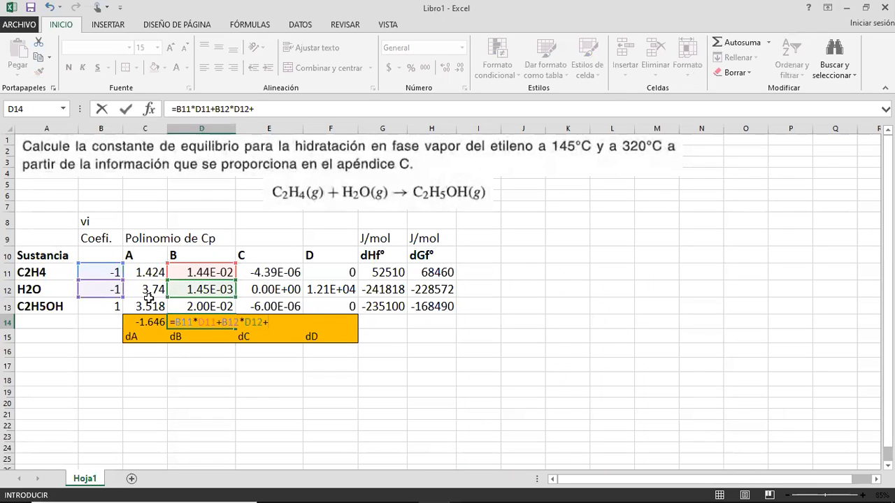
pyautogui.click(111, 304)
pyautogui.write('*')
pyautogui.click(190, 307)
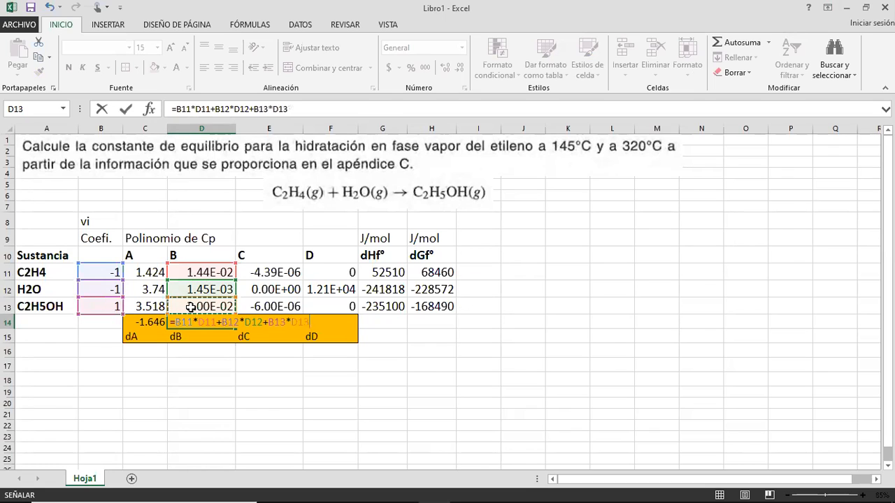
pyautogui.press('Return')
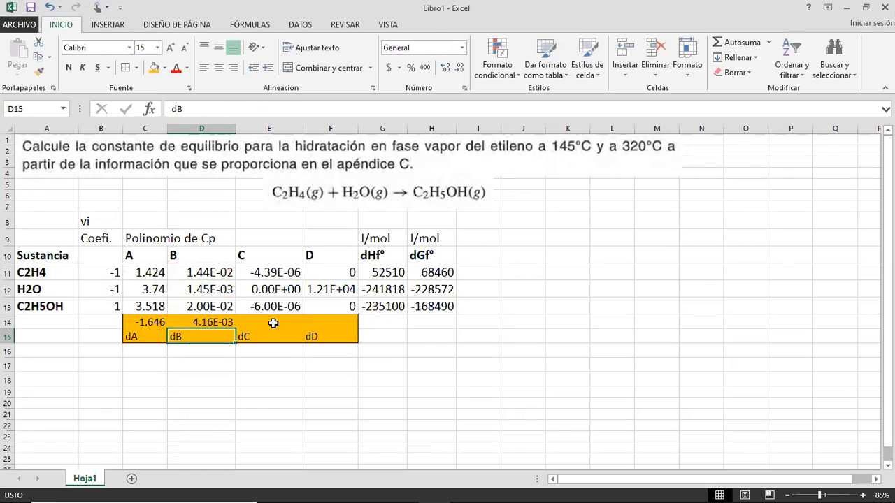
# Compute dC in E14 by summing each stoichiometric coefficient times its C value: =B11*E11+B12*E12+B13*E13.
pyautogui.click(273, 323)
pyautogui.write('=')
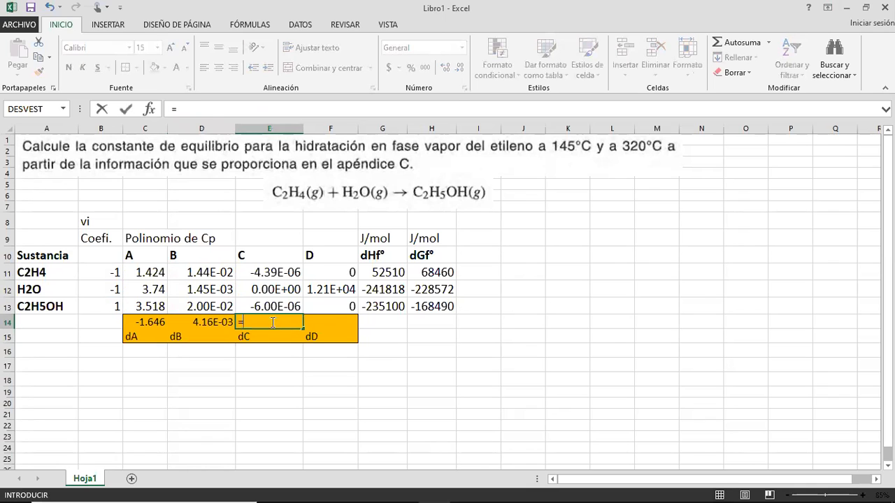
pyautogui.click(102, 273)
pyautogui.write('*')
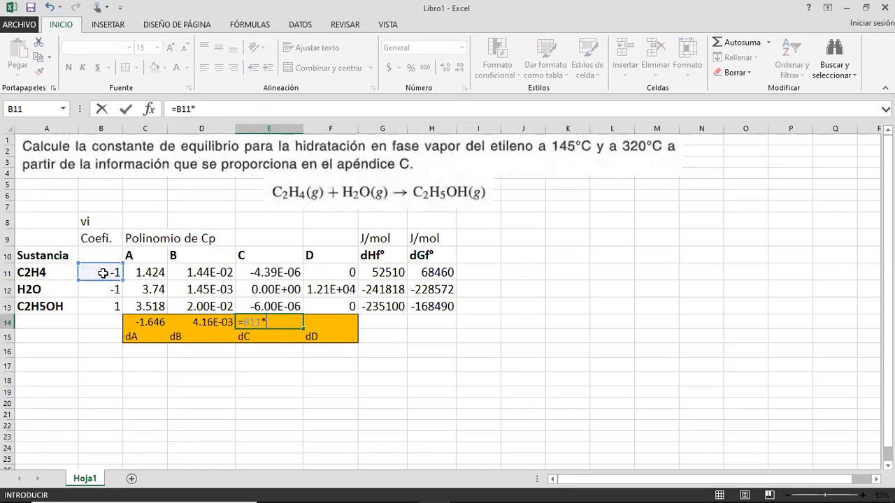
pyautogui.click(267, 271)
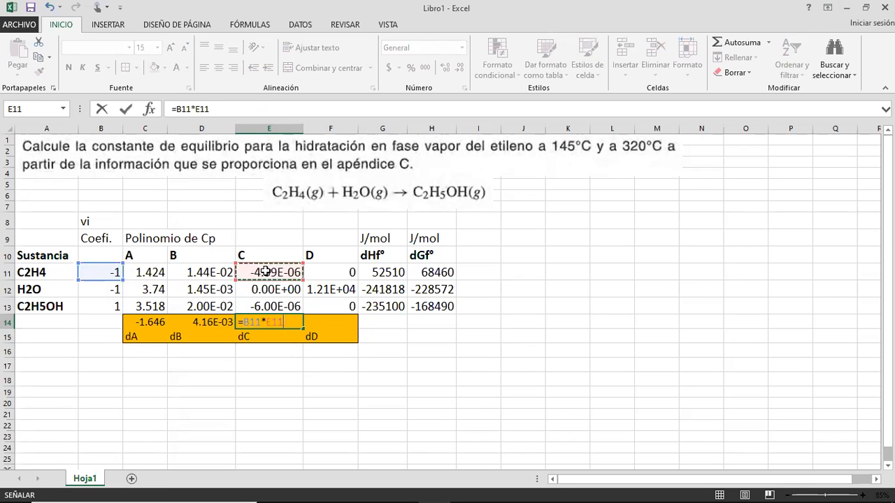
pyautogui.write('+')
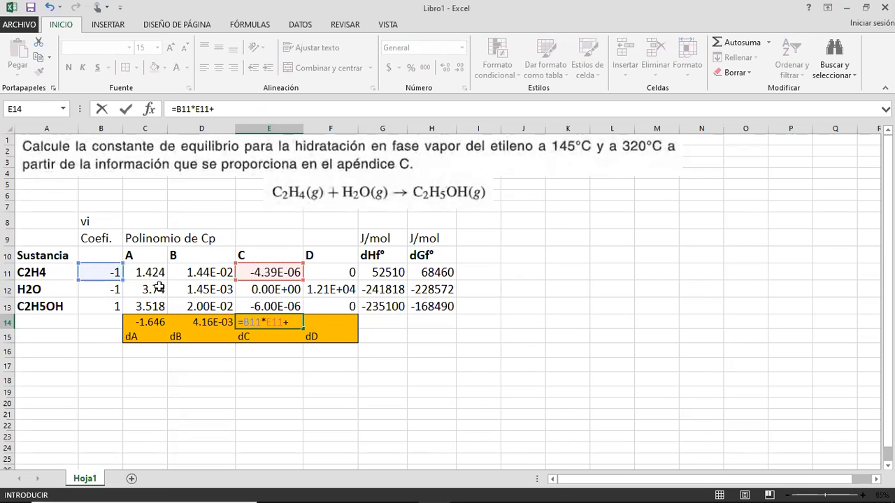
pyautogui.click(110, 295)
pyautogui.write('*')
pyautogui.click(280, 293)
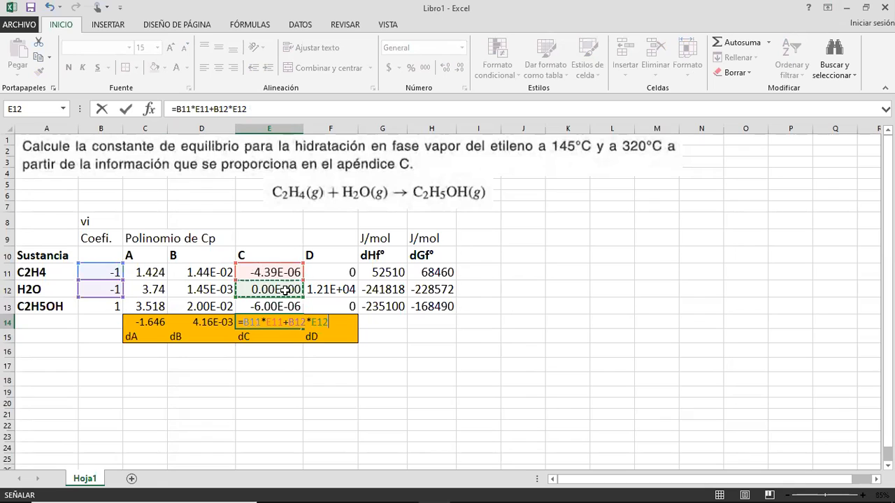
pyautogui.write('+')
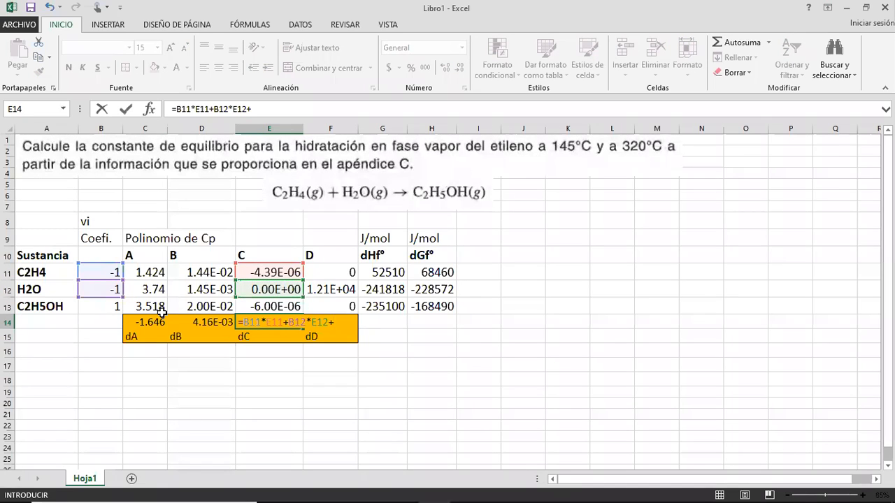
pyautogui.click(110, 308)
pyautogui.write('*')
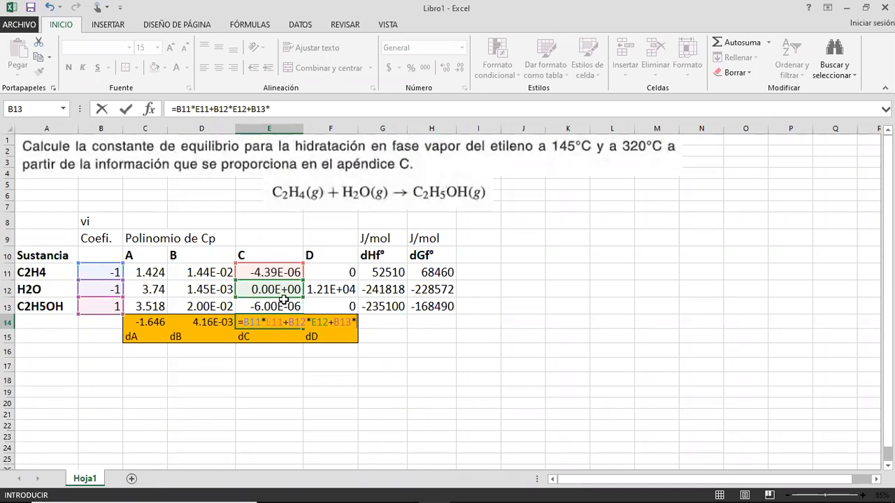
pyautogui.click(283, 306)
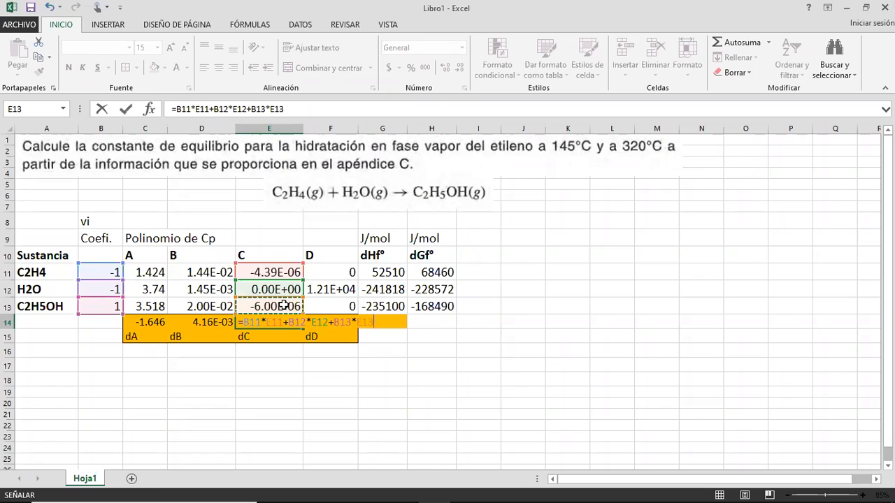
pyautogui.press('Return')
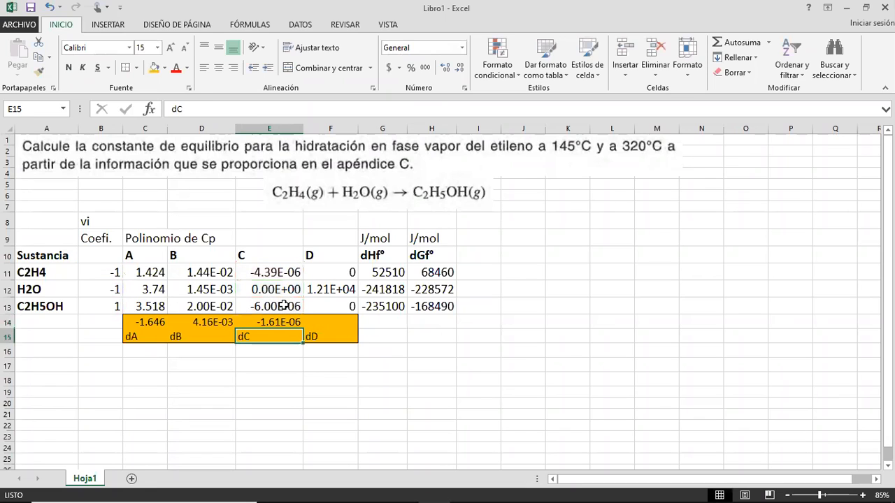
# Compute dD in F14 by summing each stoichiometric coefficient times its D value: =B11*F11+B12*F12+B13*F13.
pyautogui.press('Up')
pyautogui.press('Right')
pyautogui.write('=')
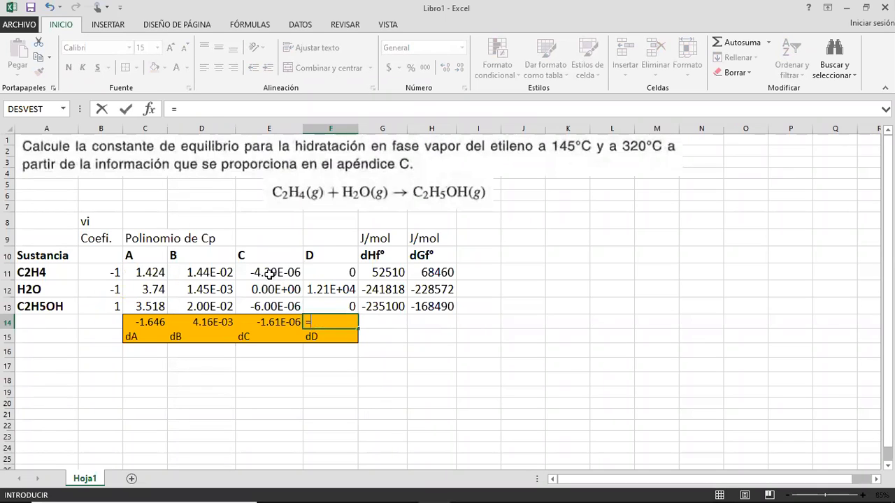
pyautogui.click(105, 273)
pyautogui.write('*')
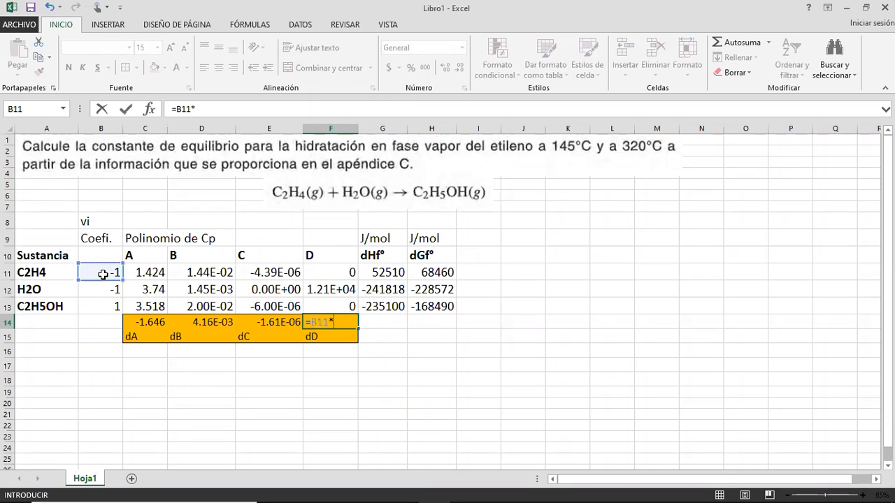
pyautogui.click(325, 268)
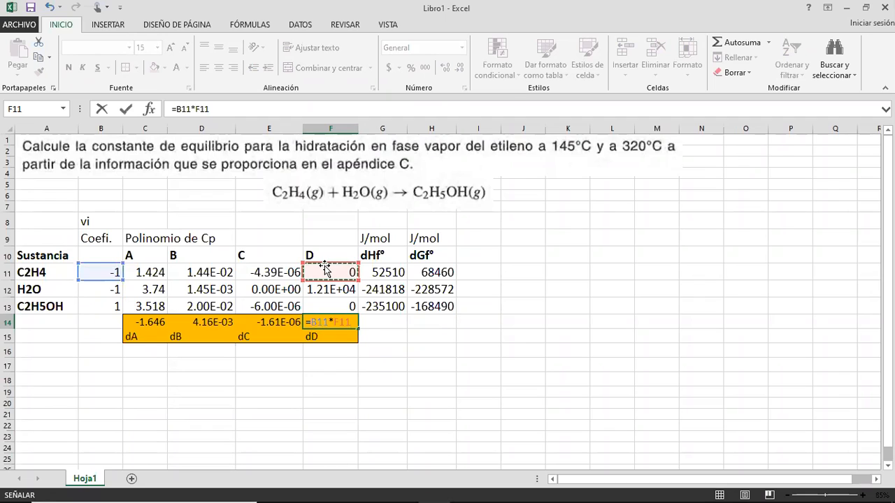
pyautogui.write('+')
pyautogui.click(110, 290)
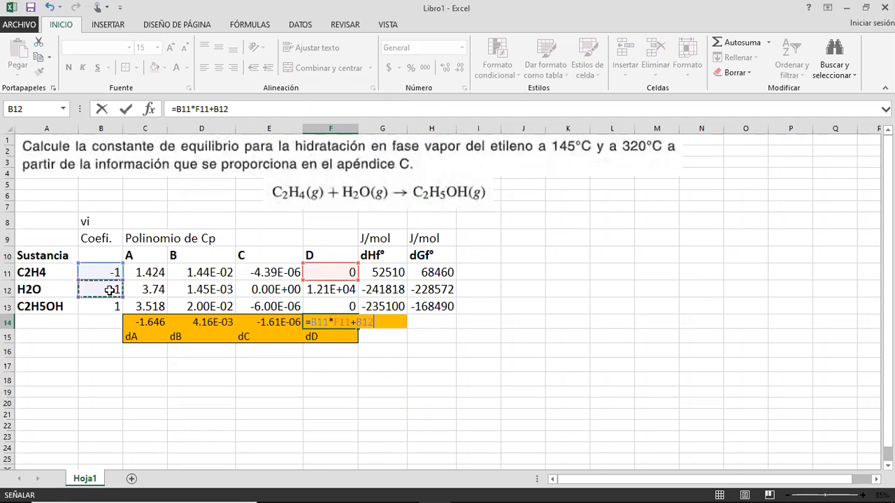
pyautogui.write('*')
pyautogui.click(339, 290)
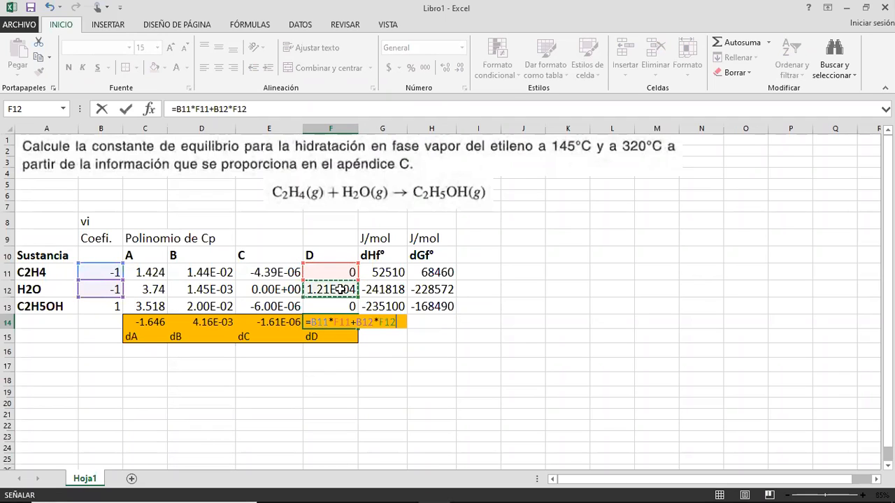
pyautogui.write('+')
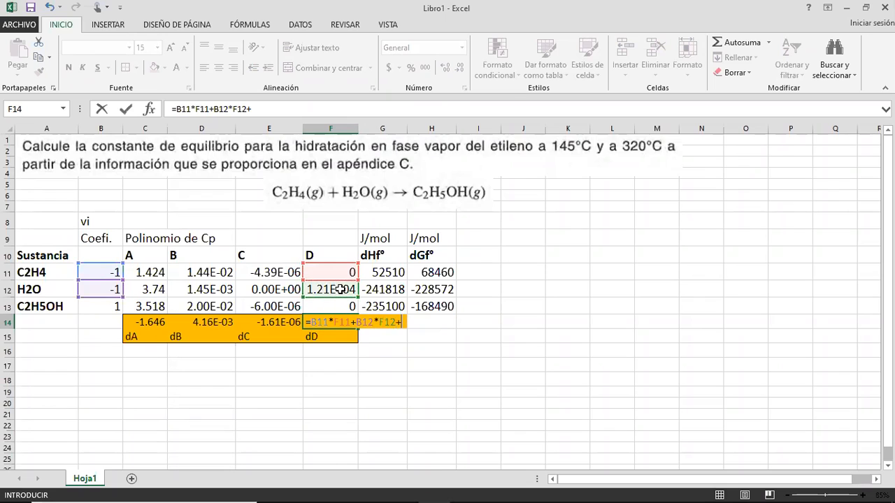
pyautogui.click(115, 307)
pyautogui.write('*')
pyautogui.click(353, 305)
pyautogui.press('Return')
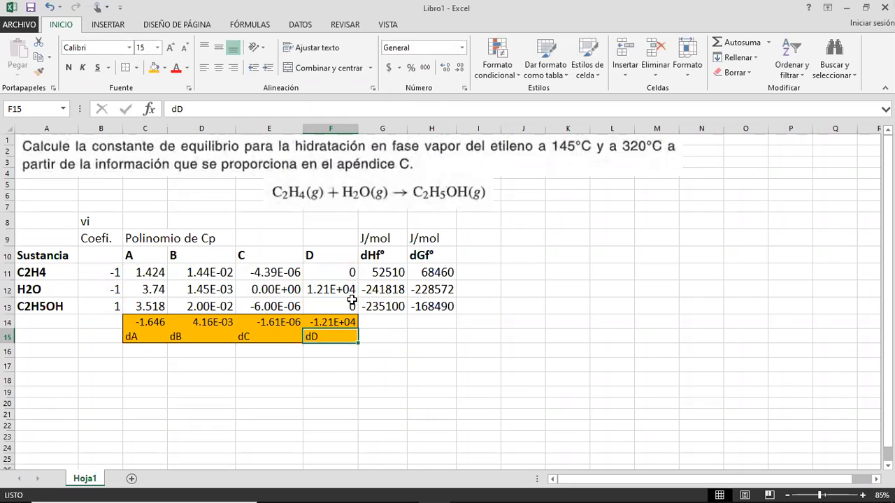
# Review the dA formula in C14 against the stoichiometric coefficients and A values it multiplies in B11:C13.
pyautogui.press('Left')
pyautogui.press('Left')
pyautogui.press('Left')
pyautogui.press('Up')
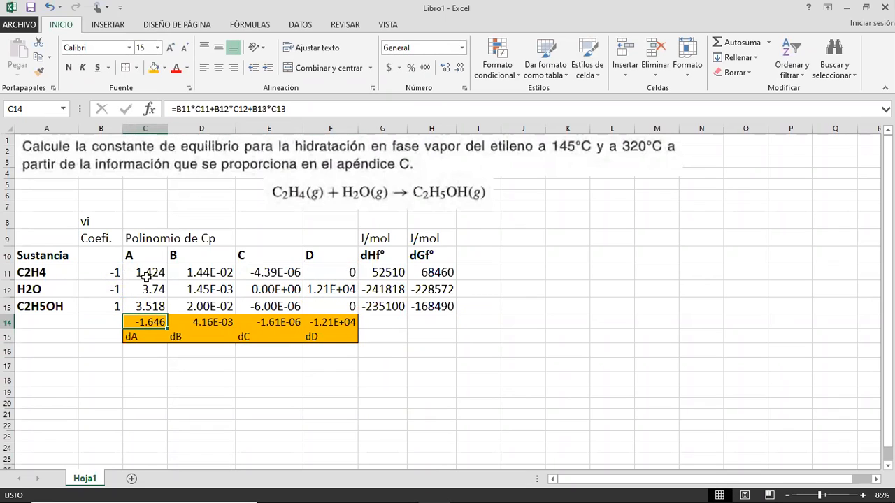
pyautogui.click(105, 272)
pyautogui.moveTo(103, 270); pyautogui.dragTo(138, 274)
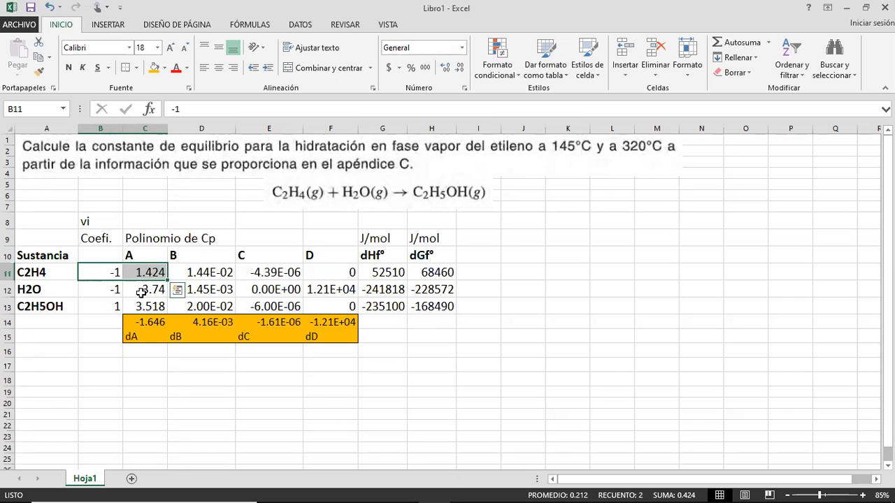
pyautogui.click(112, 292)
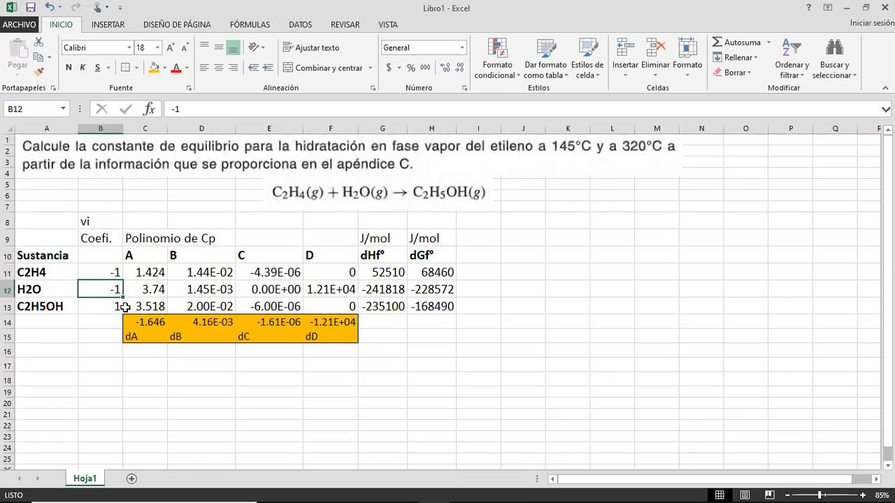
pyautogui.click(152, 288)
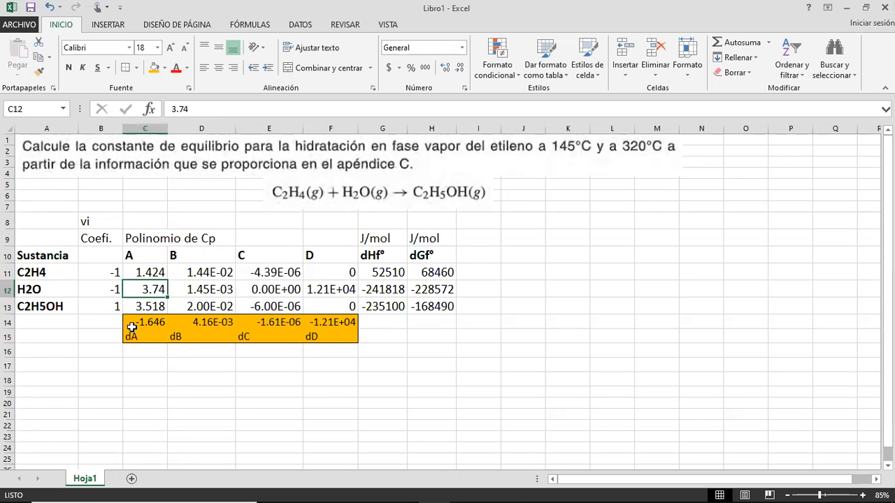
pyautogui.click(114, 306)
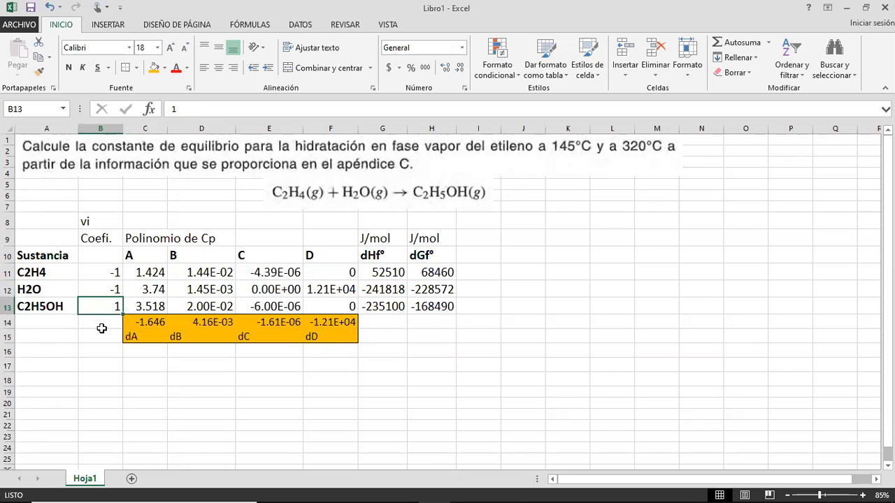
pyautogui.click(143, 304)
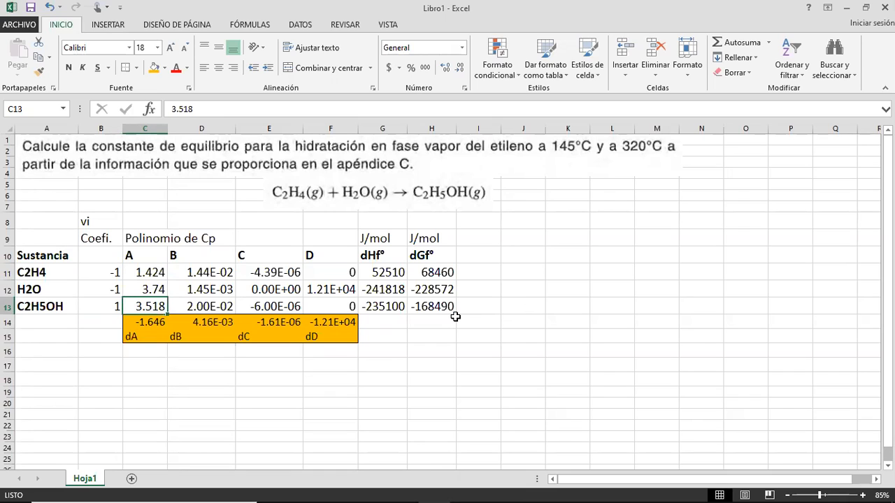
# Fill the range G14:H15 below the dHf° and dGf° columns with light blue, and select G14.
pyautogui.click(384, 323)
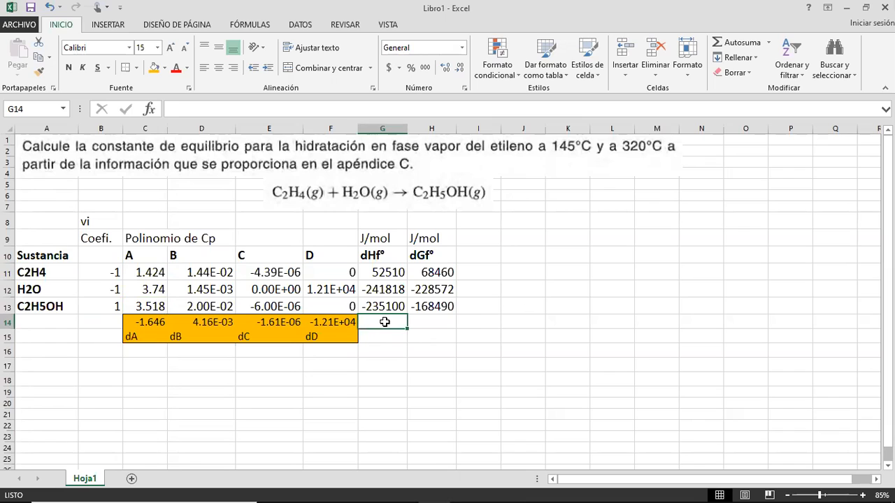
pyautogui.moveTo(381, 325); pyautogui.dragTo(421, 332)
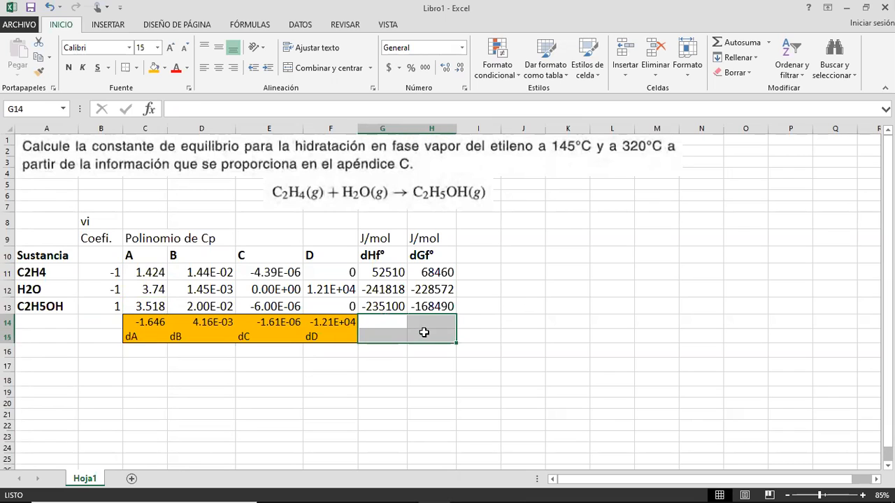
pyautogui.click(163, 68)
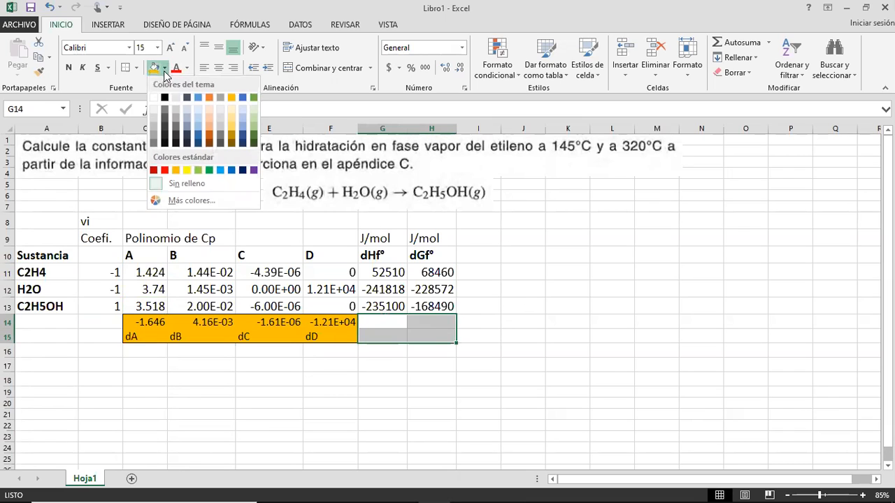
pyautogui.click(196, 107)
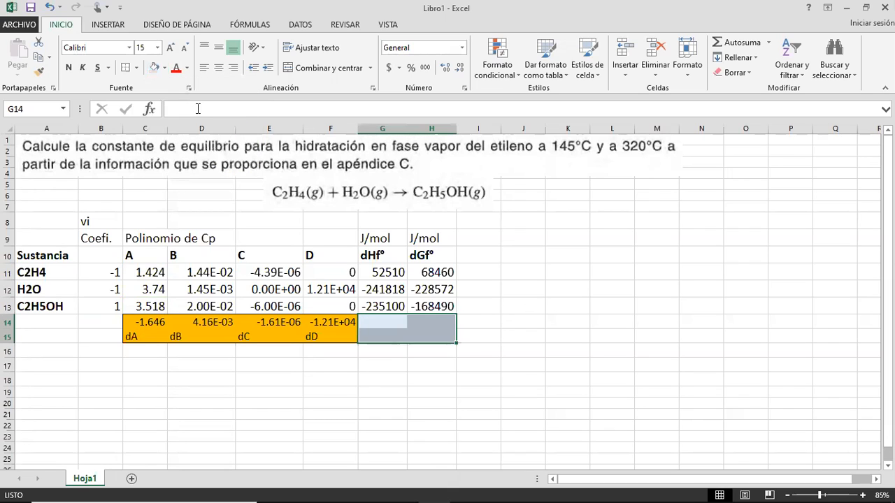
pyautogui.click(389, 322)
pyautogui.click(389, 321)
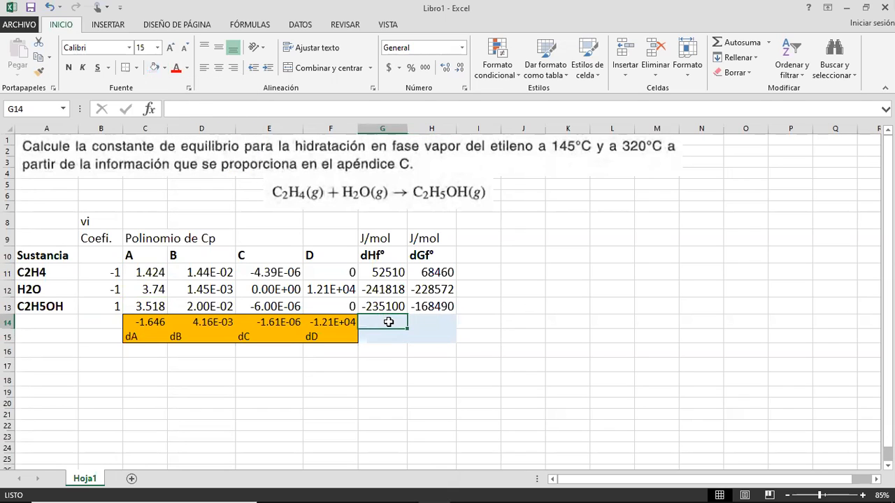
# Compute the reaction enthalpy in G14 by summing each stoichiometric coefficient times its dHf° value: =B11*G11+B12*G12+B13*G13.
pyautogui.write('=')
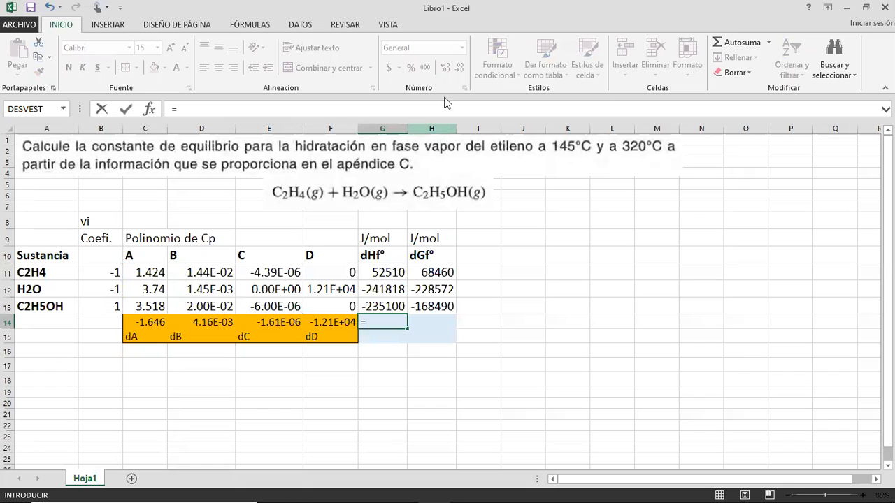
pyautogui.click(111, 273)
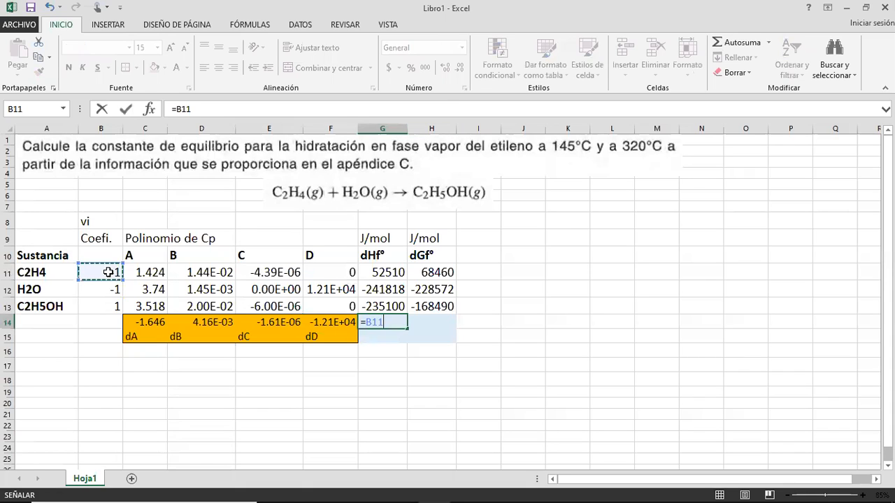
pyautogui.write('*')
pyautogui.click(384, 272)
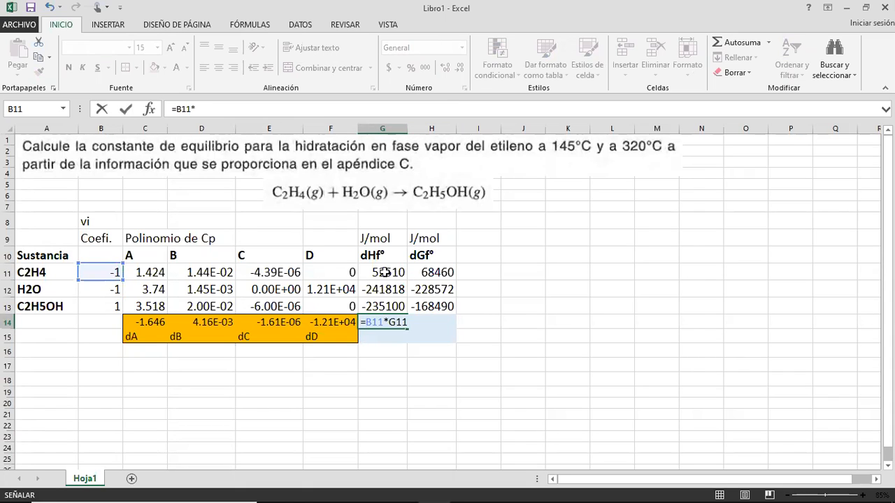
pyautogui.write('+')
pyautogui.click(100, 288)
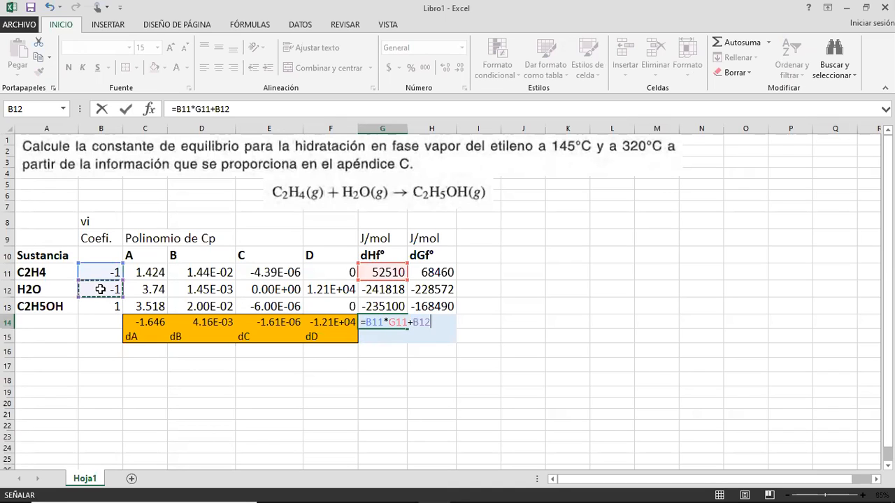
pyautogui.write('*')
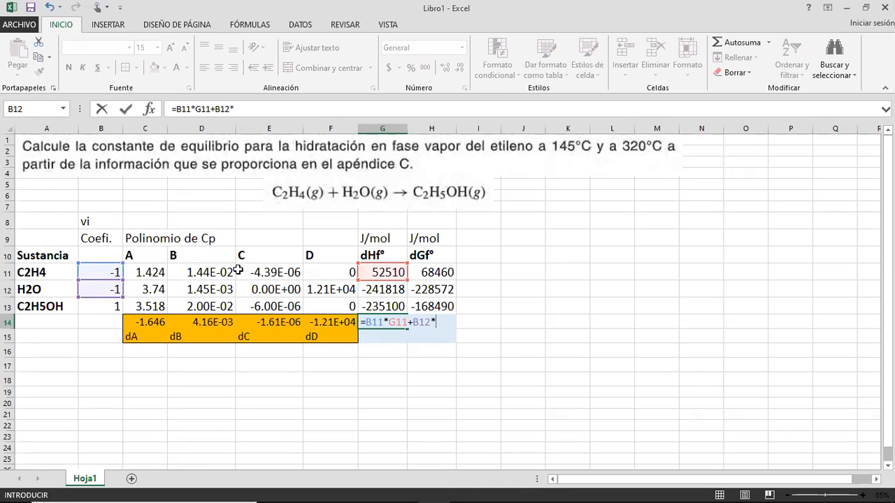
pyautogui.click(383, 290)
pyautogui.write('+')
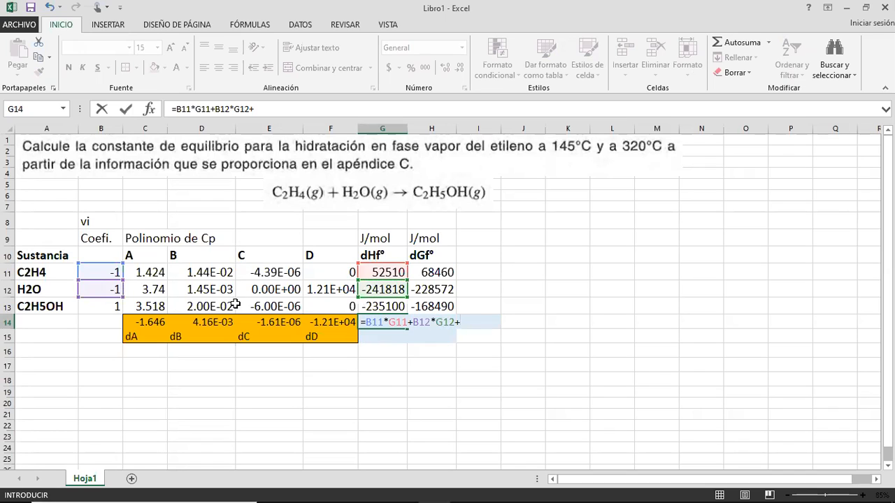
pyautogui.click(97, 306)
pyautogui.write('*')
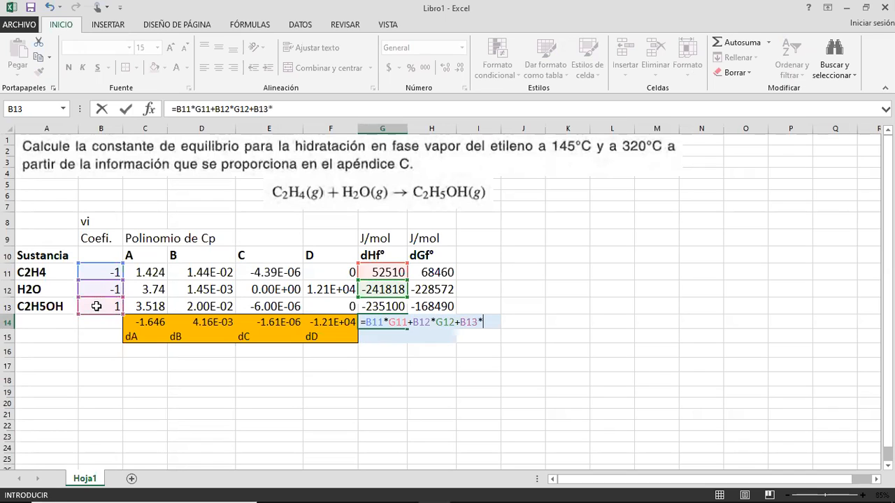
pyautogui.click(388, 304)
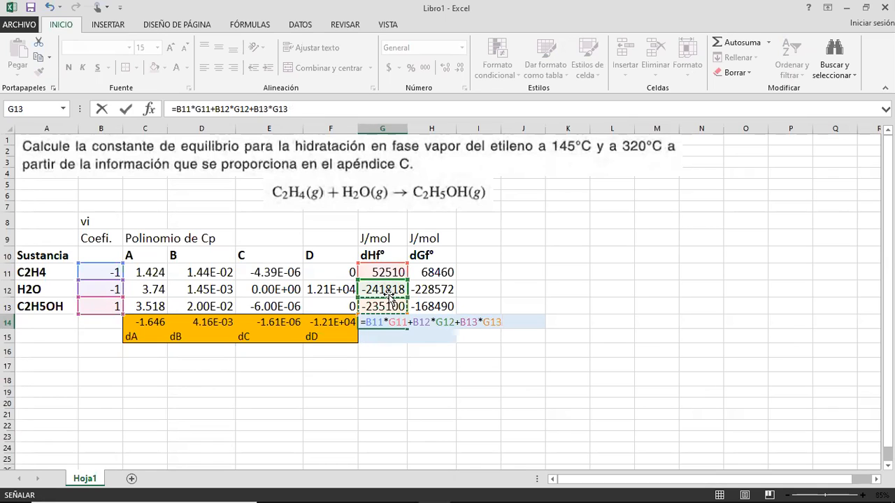
pyautogui.press('Return')
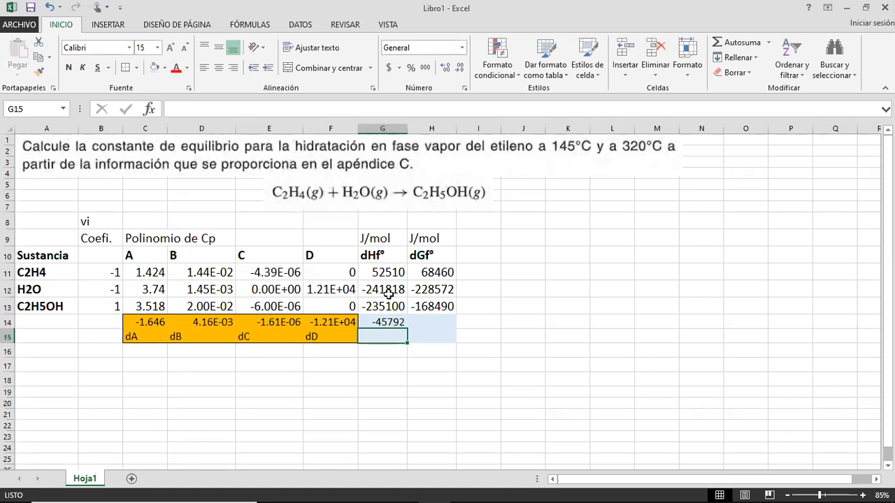
# Label the reaction enthalpy result by entering dHr° in G15.
pyautogui.write('d')
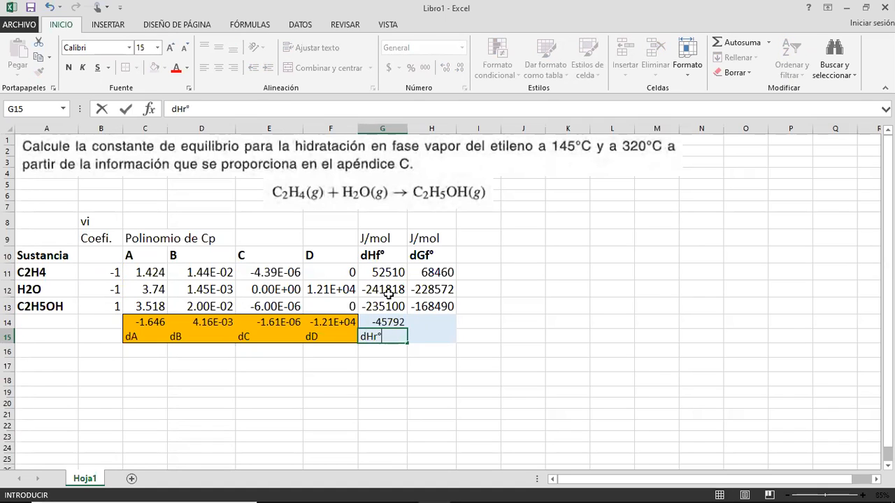
pyautogui.write('Hr°')
pyautogui.press('Return')
# Compute the reaction Gibbs energy in H14 by summing each stoichiometric coefficient times its dGf° value: =B11*H11+B12*H12+B13*H13.
pyautogui.press('Right')
pyautogui.press('Up')
pyautogui.press('Up')
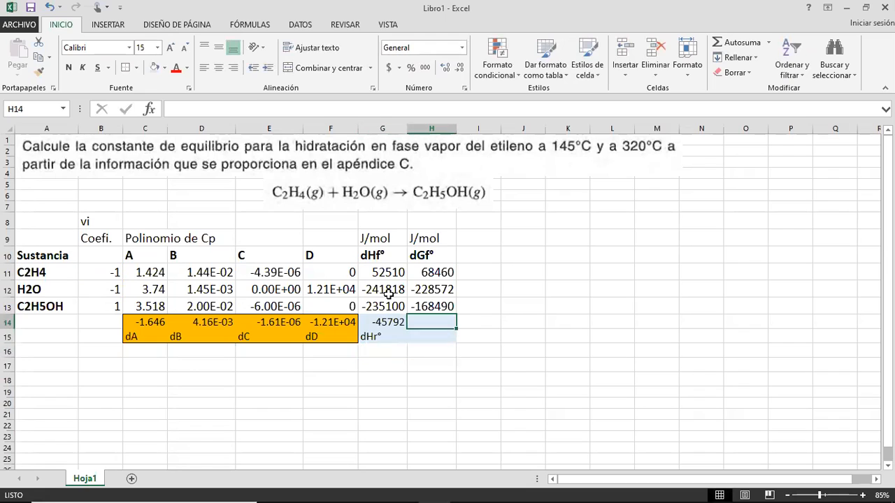
pyautogui.write('=')
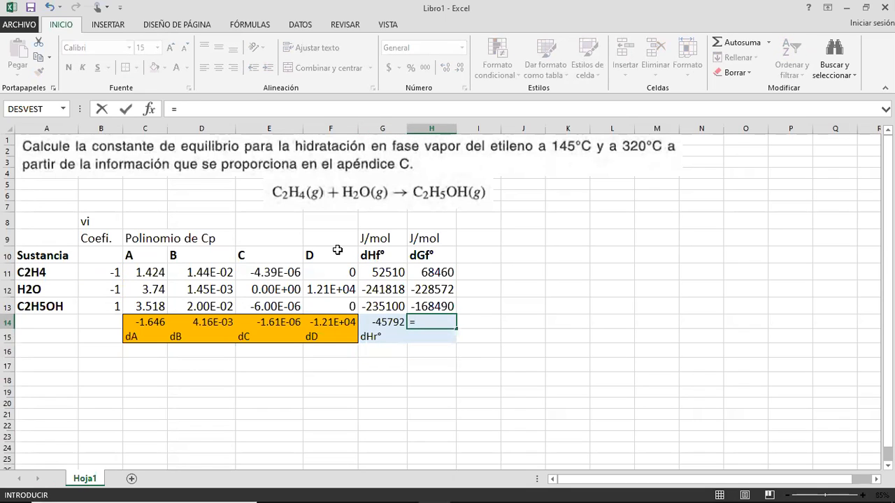
pyautogui.click(104, 273)
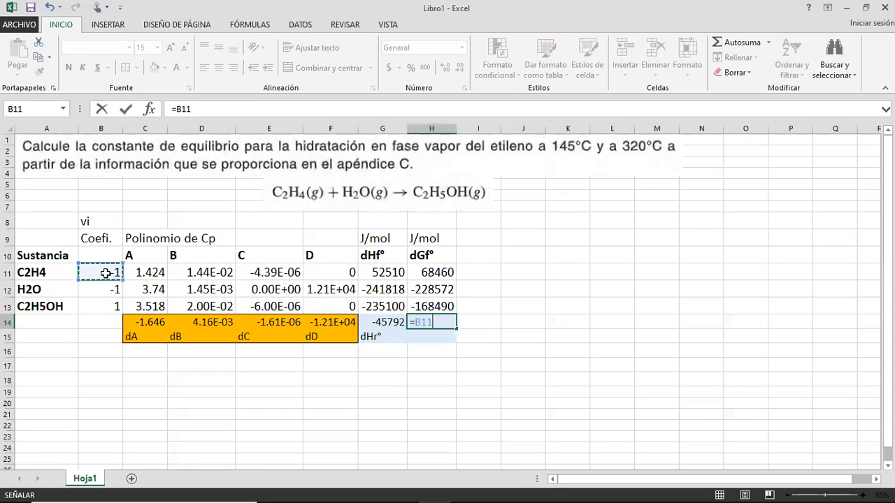
pyautogui.write('*')
pyautogui.click(429, 273)
pyautogui.write('+')
pyautogui.click(103, 289)
pyautogui.write('*')
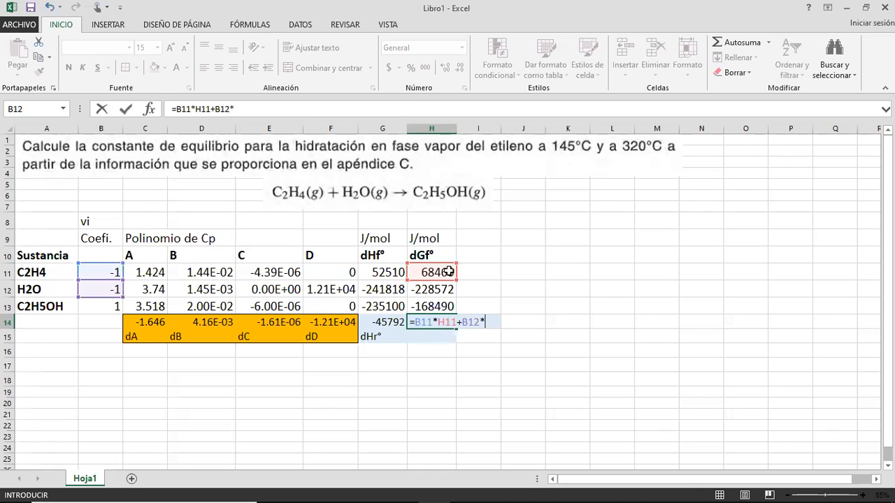
pyautogui.click(435, 288)
pyautogui.write('+')
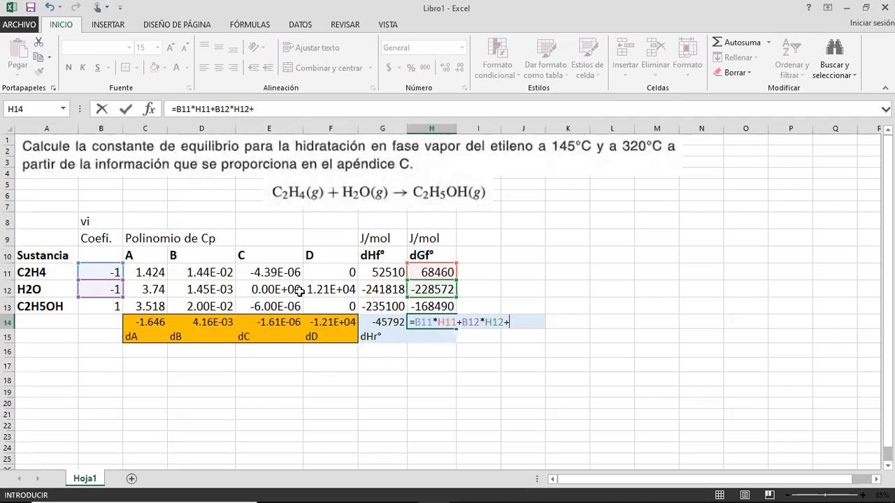
pyautogui.click(104, 307)
pyautogui.write('*')
pyautogui.click(434, 307)
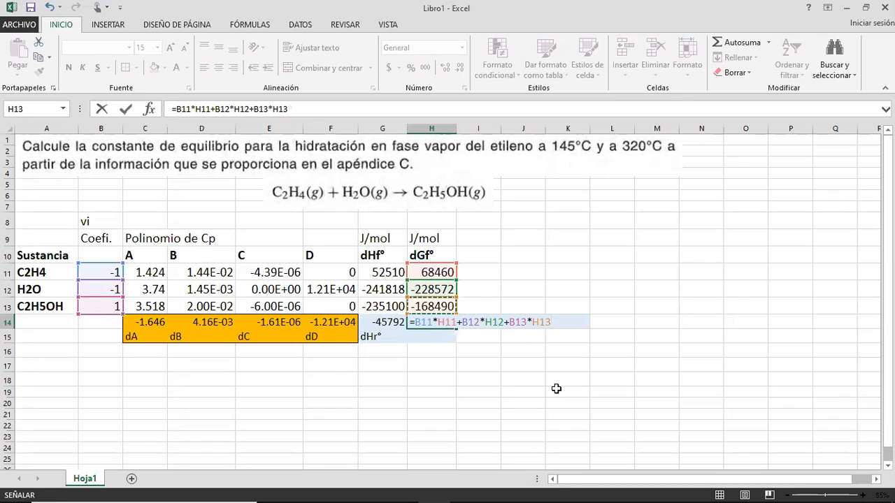
pyautogui.press('Return')
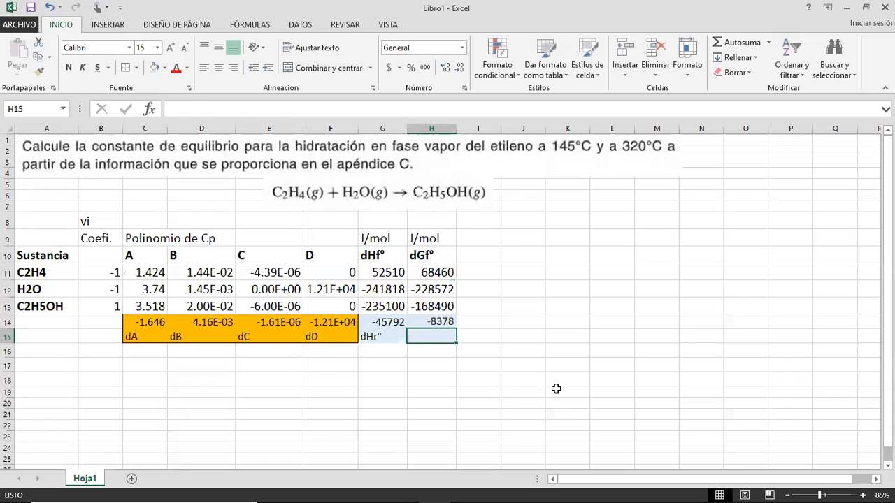
# Label H15 as dGr° and center the labels in G15:H15.
pyautogui.write('dGf°')
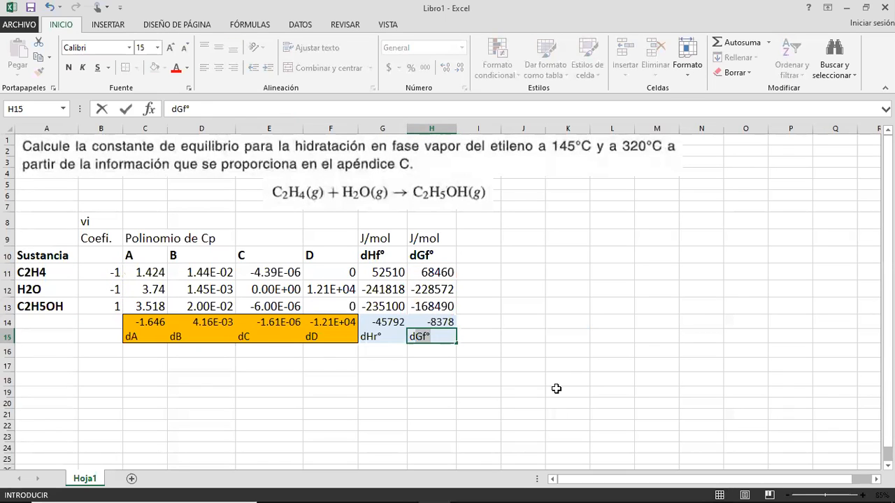
pyautogui.write('r°')
pyautogui.press('Return')
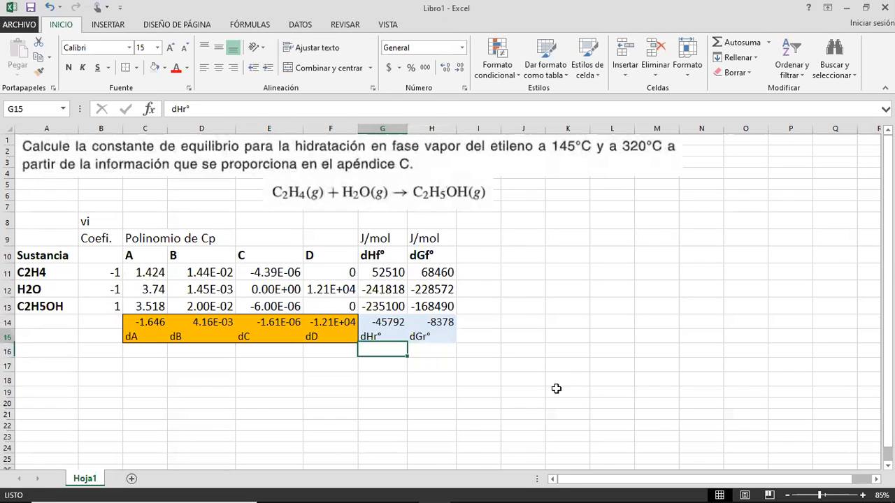
pyautogui.click(219, 68)
pyautogui.click(400, 349)
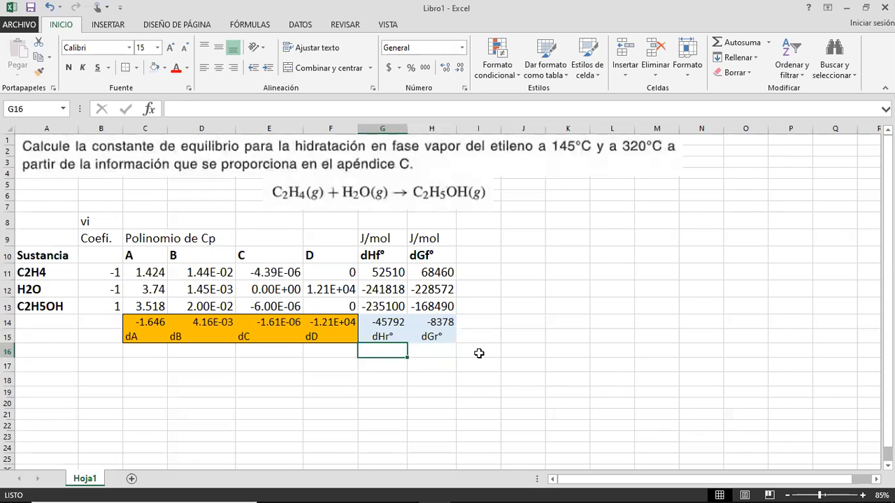
# Start a data block with the heading DATOS in J9 and the labels To= in J11 and T= in J12.
pyautogui.press('Right')
pyautogui.press('Right')
pyautogui.press('Right')
pyautogui.press('Up')
pyautogui.press('Up')
pyautogui.press('Up')
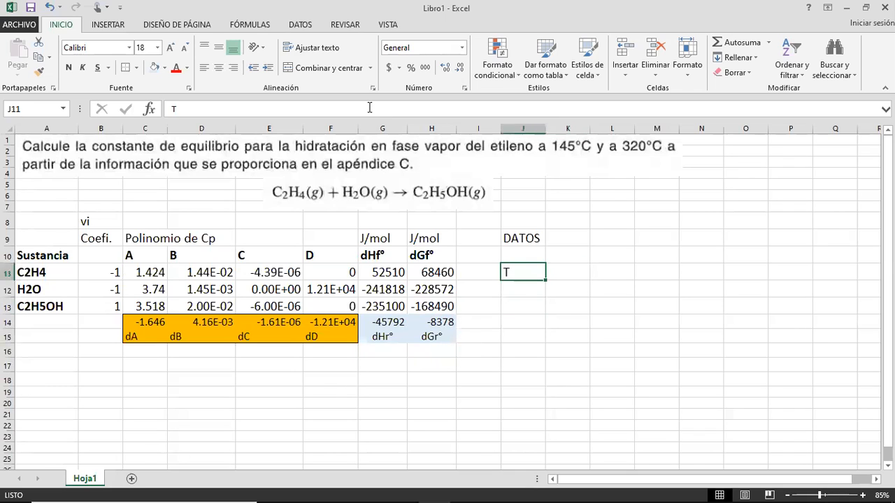
pyautogui.write('To=')
pyautogui.press('Return')
pyautogui.write('T')
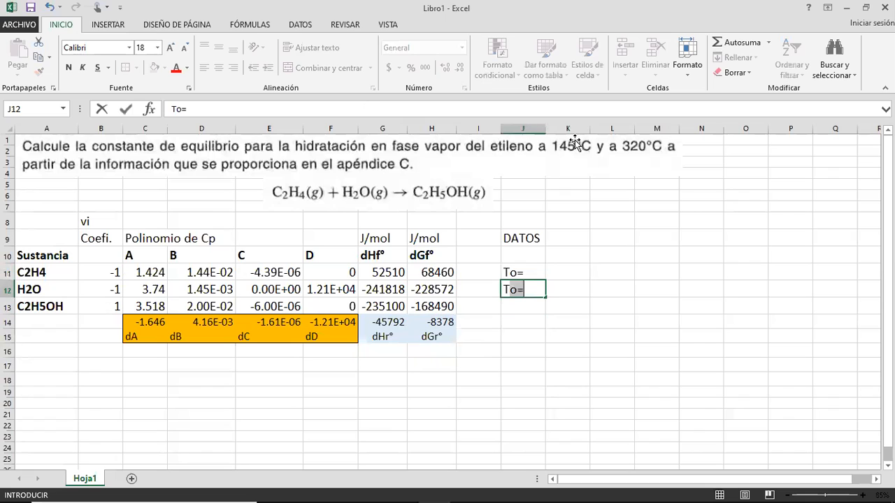
pyautogui.press('BackSpace')
# Enter 298.15 for To in K11 and the formula =145+273.15 for T in K12.
pyautogui.click(573, 285)
pyautogui.write('=14')
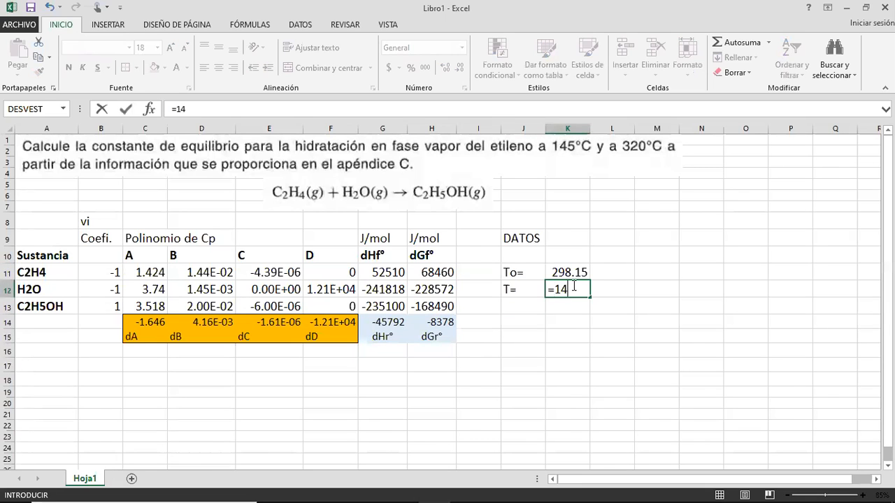
pyautogui.write('5+273.15')
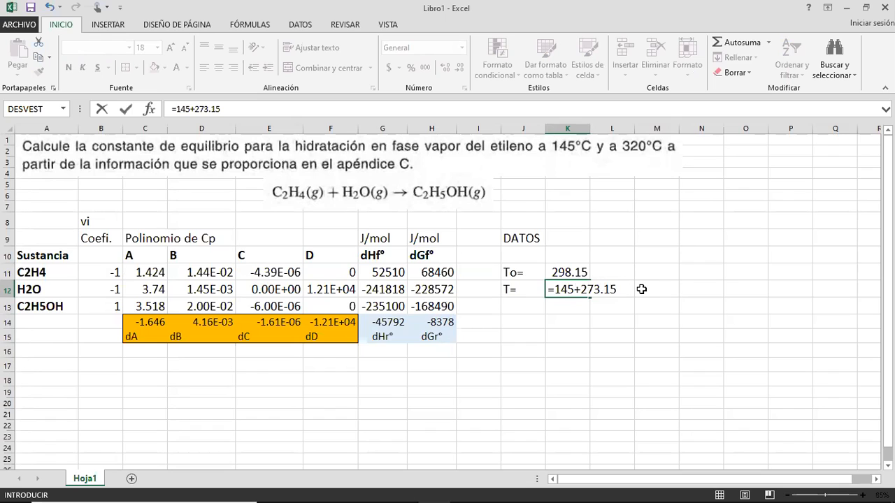
pyautogui.press('Return')
# Add the unit K beside both temperatures in L11 and L12.
pyautogui.press('Up')
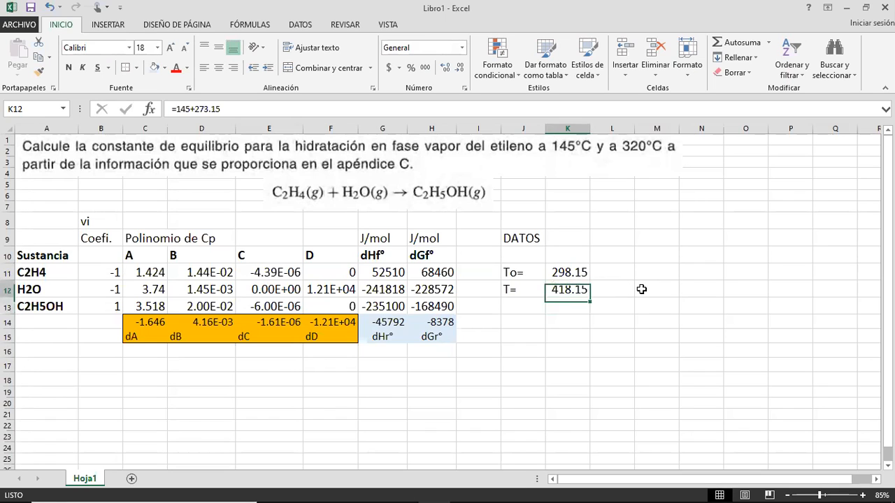
pyautogui.press('Right')
pyautogui.write('K')
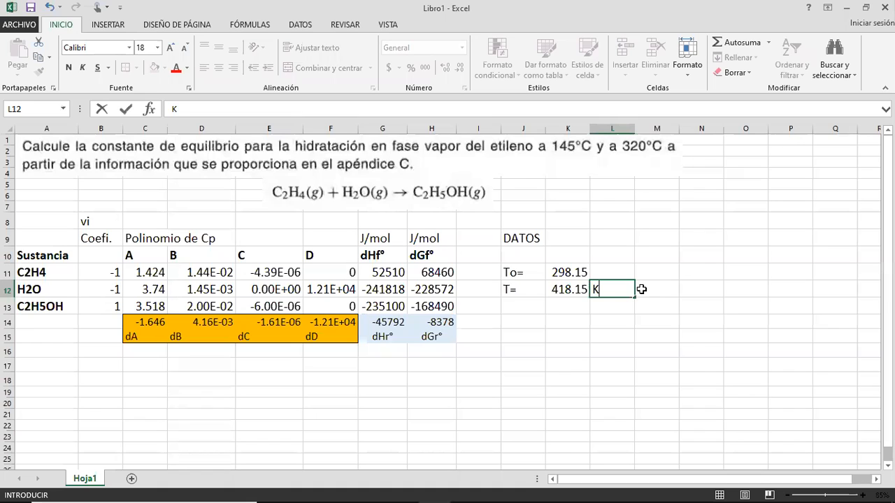
pyautogui.press('Up')
pyautogui.write('K')
pyautogui.press('Return')
# Fill the temperature data range J11:L12 with light green.
pyautogui.press('Up')
pyautogui.hotkey('shift', 'Down')
pyautogui.hotkey('shift', 'Left')
pyautogui.hotkey('shift', 'Left')
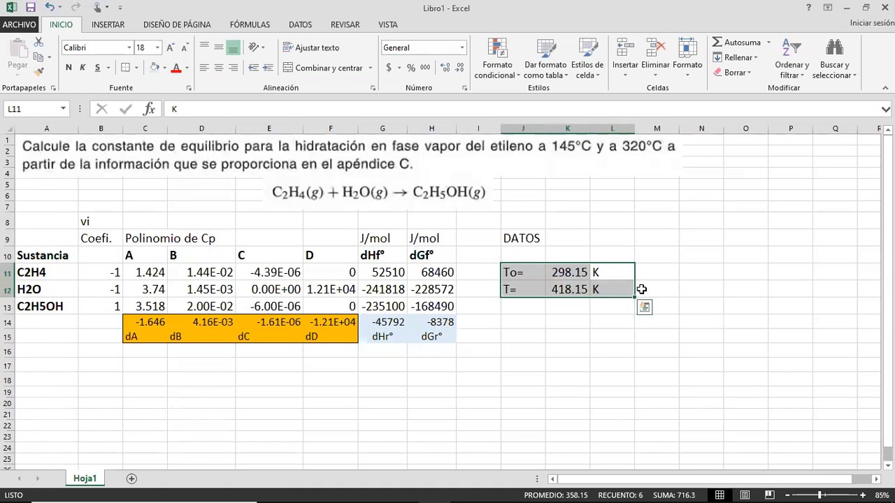
pyautogui.click(166, 68)
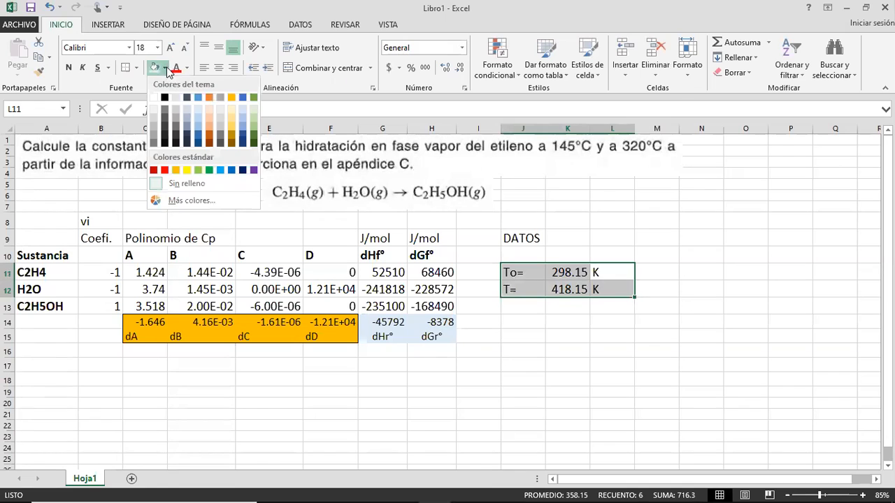
pyautogui.click(254, 117)
pyautogui.click(609, 286)
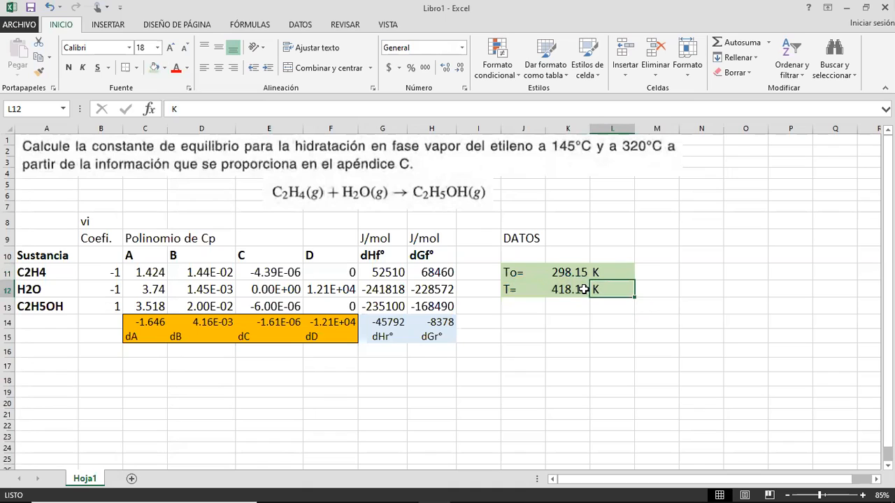
# Label J13 as tau= and compute the temperature ratio in K13 with =K12/K11.
pyautogui.click(526, 311)
pyautogui.write('t')
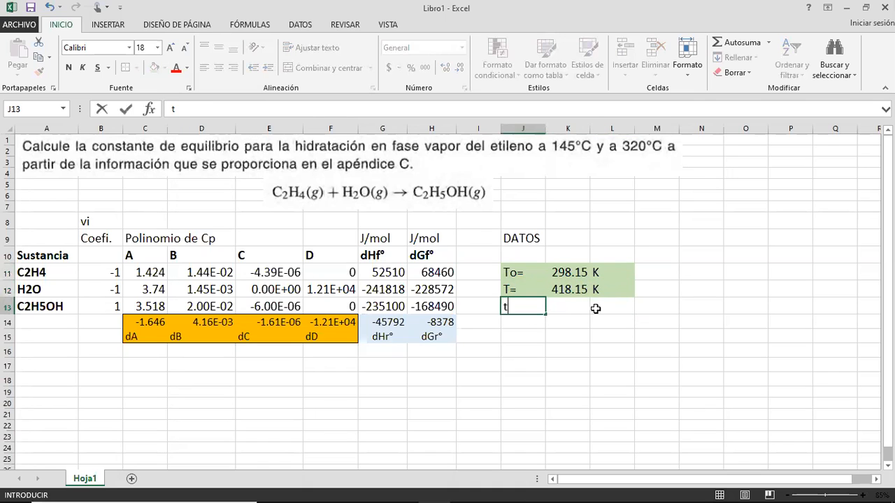
pyautogui.write('au=')
pyautogui.press('Return')
pyautogui.click(580, 308)
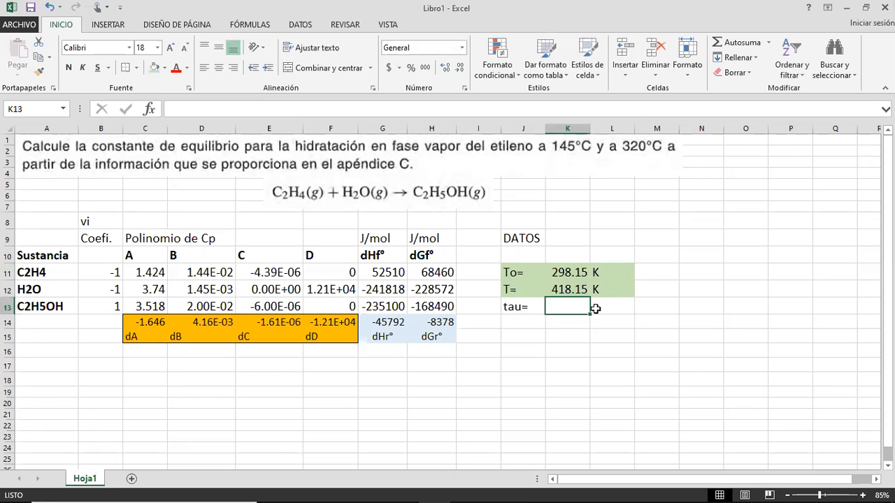
pyautogui.write('=')
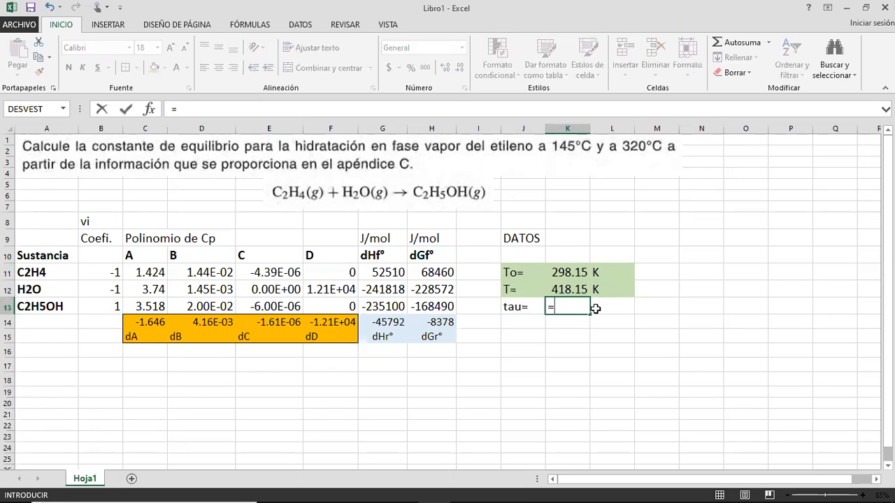
pyautogui.click(570, 287)
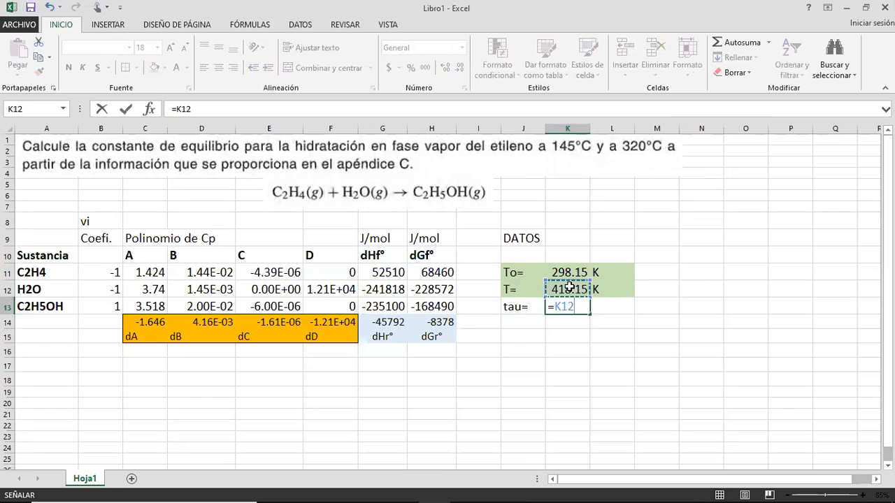
pyautogui.write('/')
pyautogui.click(563, 273)
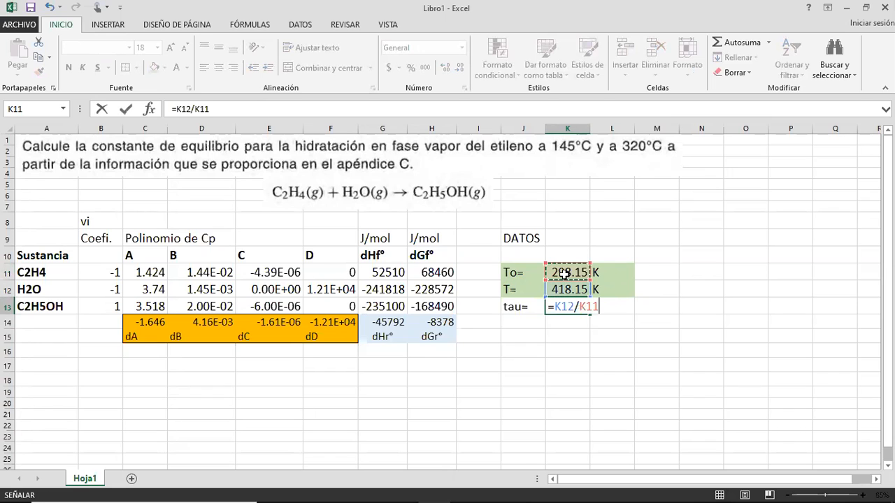
pyautogui.hotkey('ctrl', 'Return')
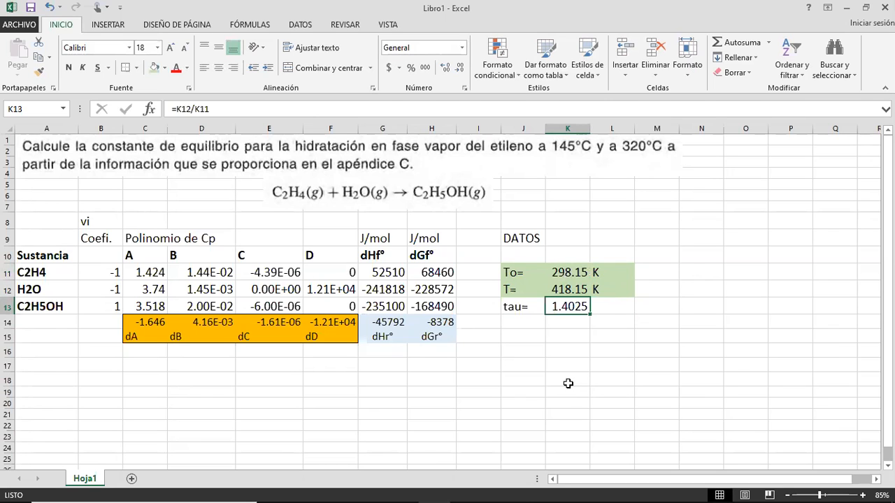
# Switch to PowerPoint and present slide 53 with the K0, K1 and K2 equations to review them.
pyautogui.moveTo(525, 489)
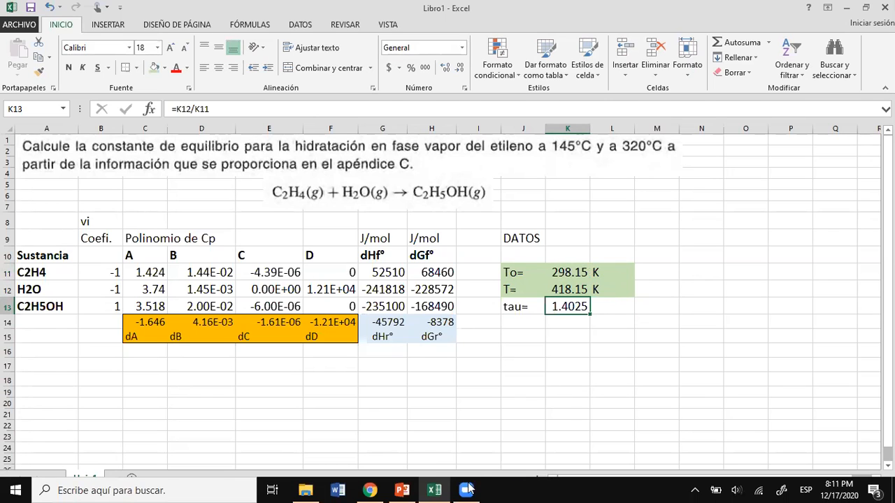
pyautogui.click(402, 490)
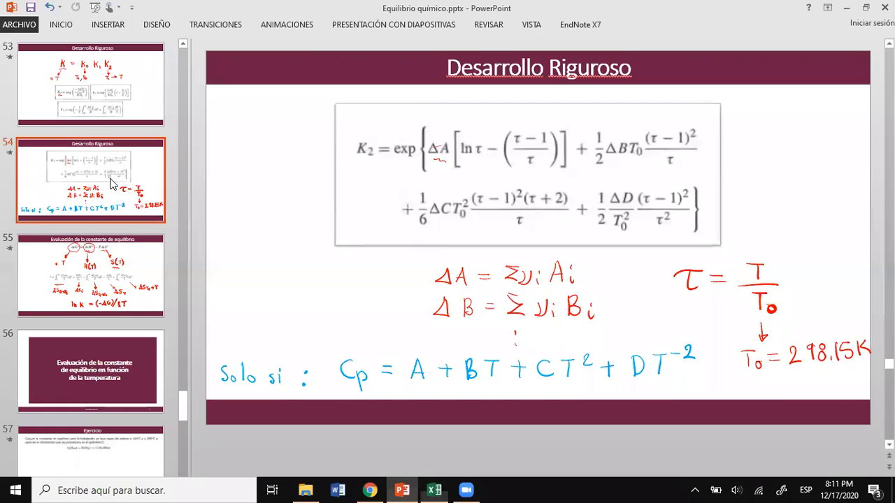
pyautogui.click(101, 113)
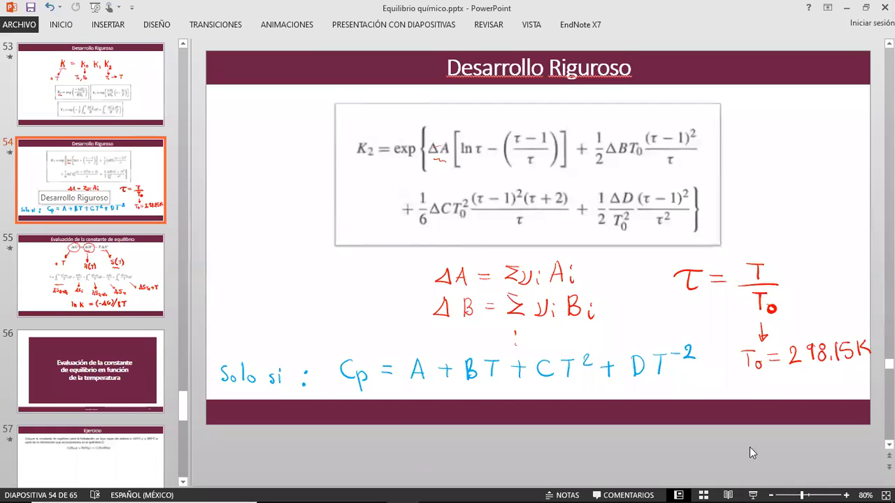
pyautogui.click(753, 494)
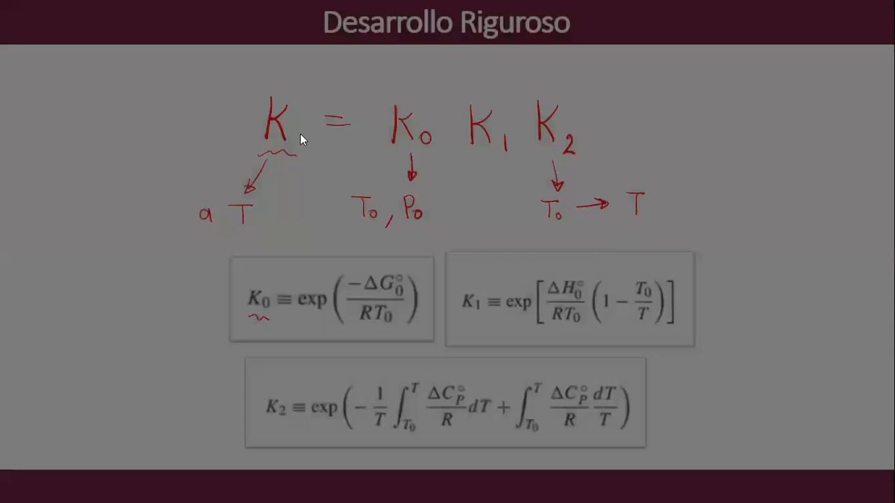
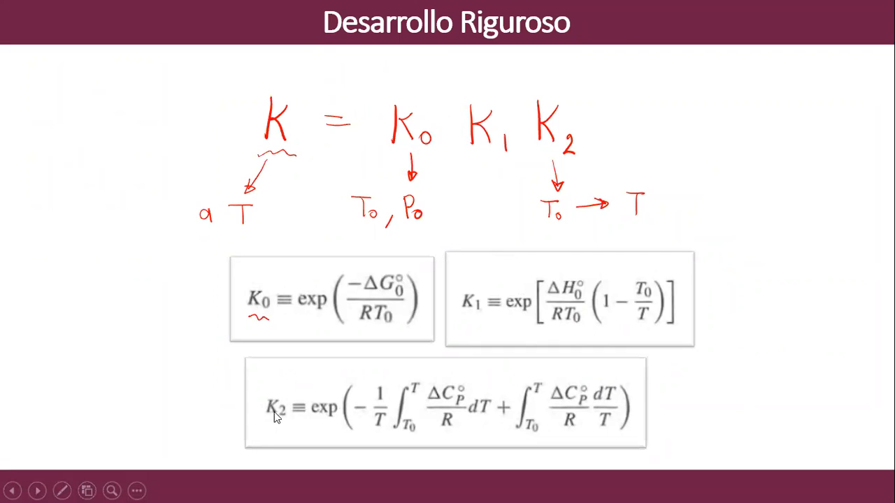
# End the slide show and copy the K0 and K1 equation images into the Excel sheet below the property table.
pyautogui.press('Escape')
pyautogui.click(477, 284)
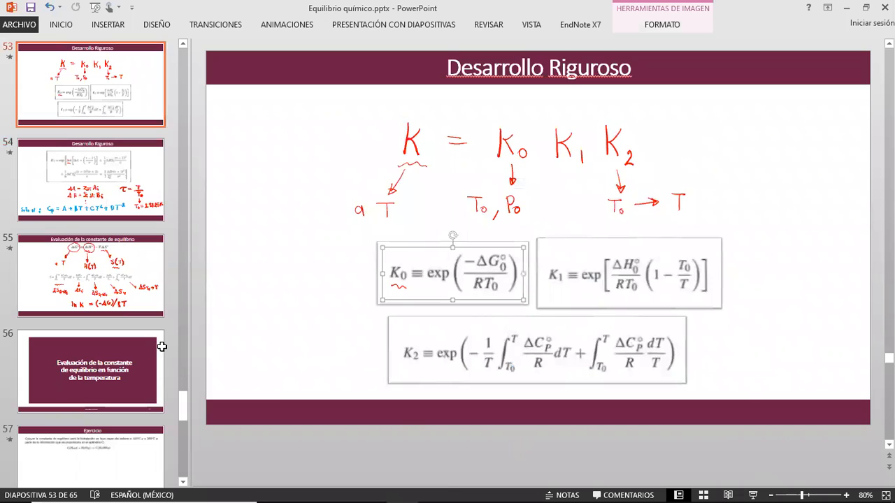
pyautogui.hotkey('alt', 'Tab')
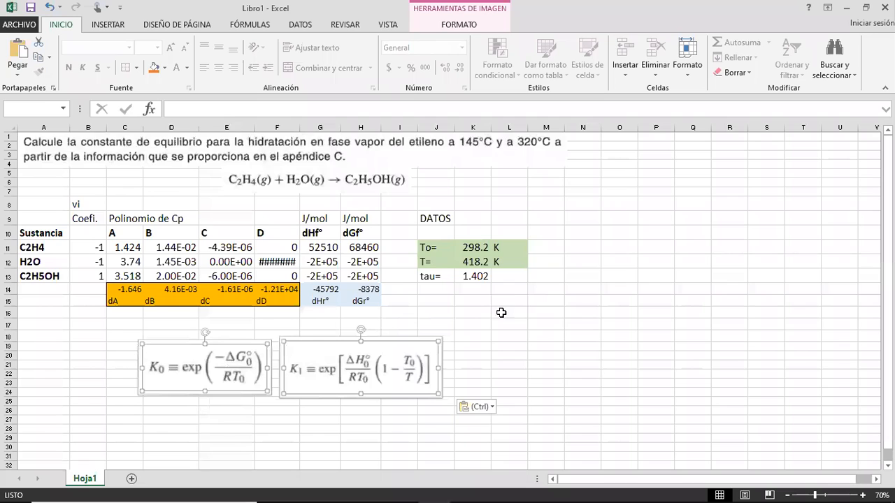
pyautogui.scroll(1, 501, 313)
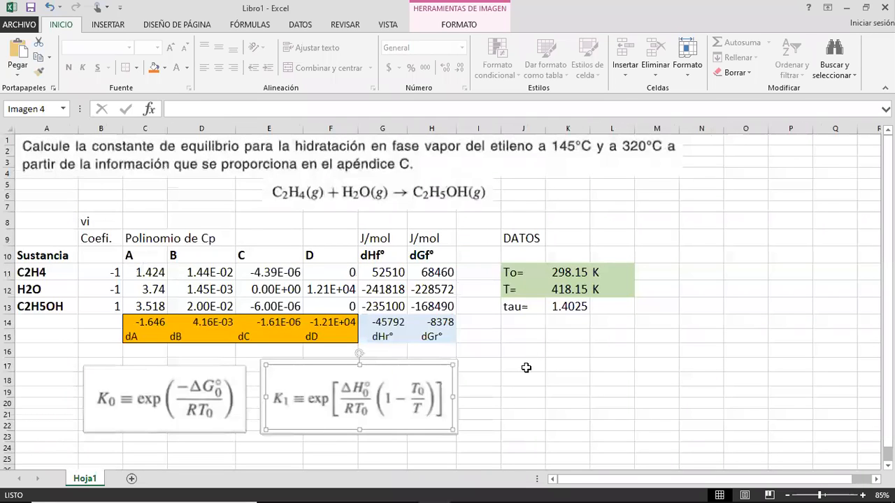
# Label cell J17 as Ko= beside the pasted equation images.
pyautogui.click(526, 368)
pyautogui.write('K0=')
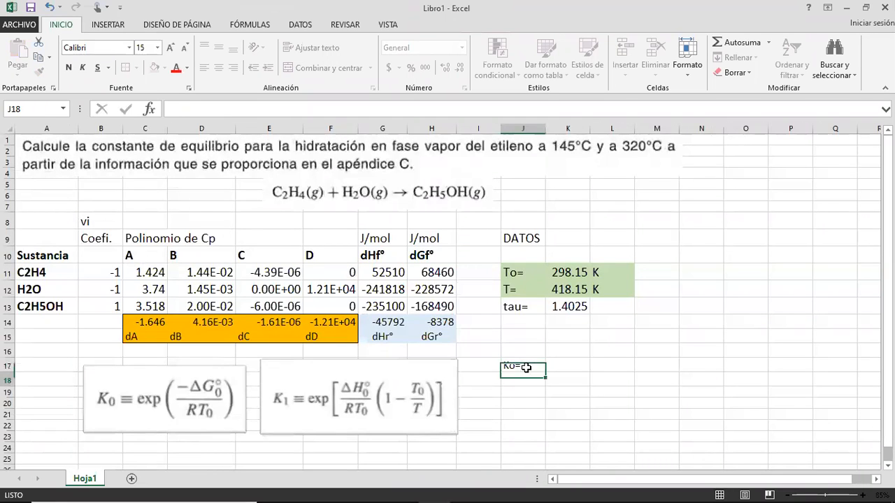
pyautogui.press('Up')
pyautogui.press('Right')
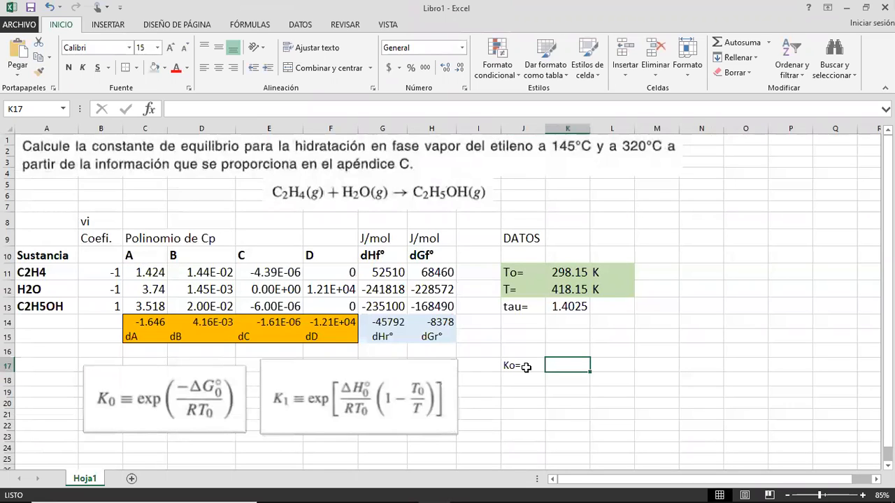
# Enter the Ko formula =EXP(-H14/(O11*K12)) in K17, using O11 as the gas constant cell.
pyautogui.write('=e')
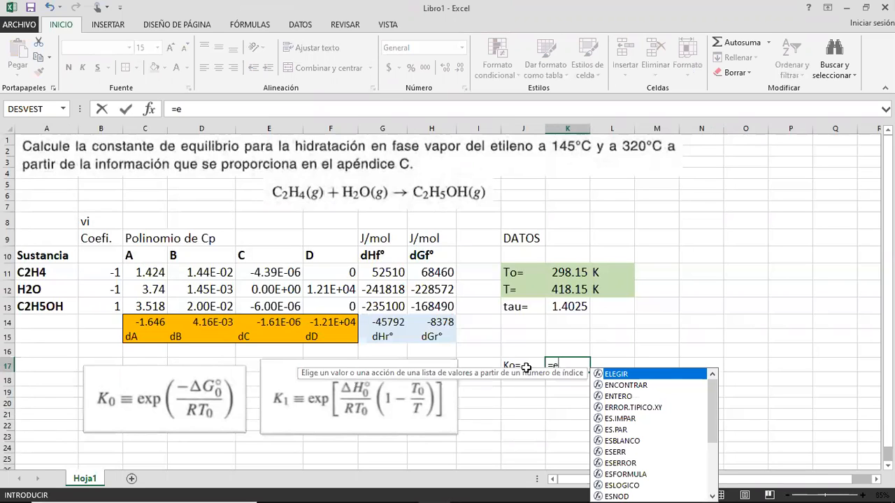
pyautogui.write('xp(-')
pyautogui.click(444, 323)
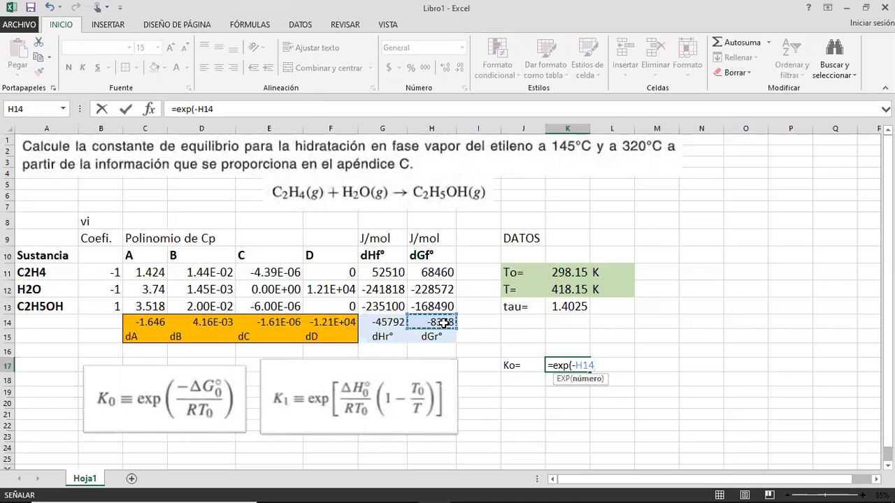
pyautogui.write('/')
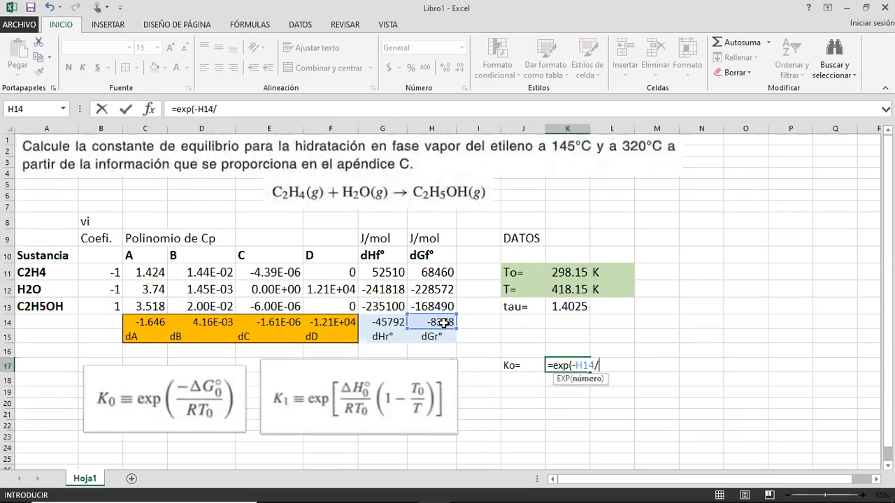
pyautogui.write('(')
pyautogui.click(745, 272)
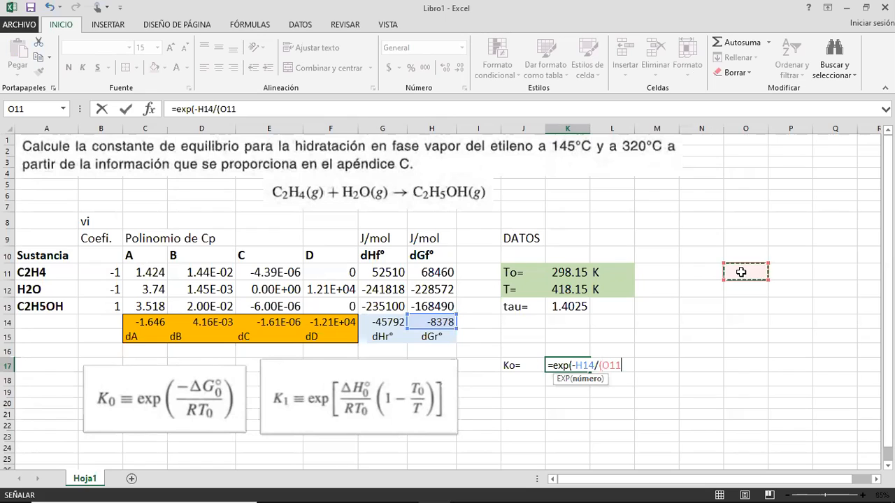
pyautogui.write('*')
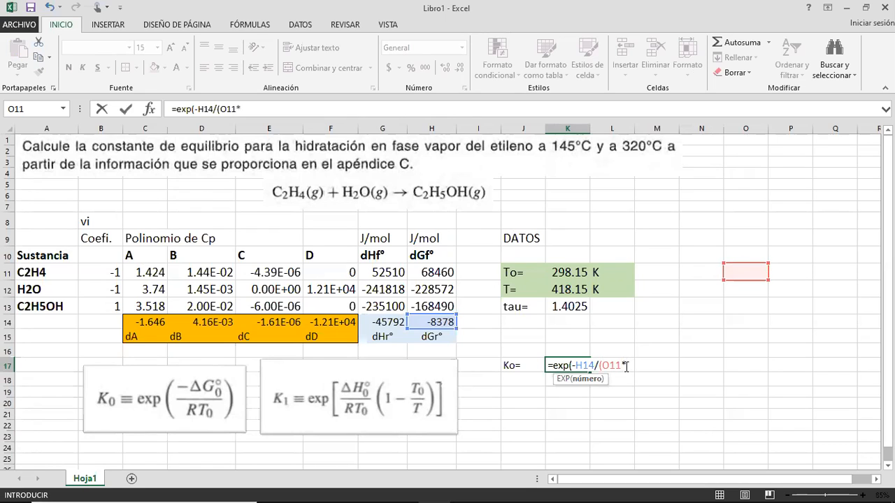
pyautogui.click(575, 290)
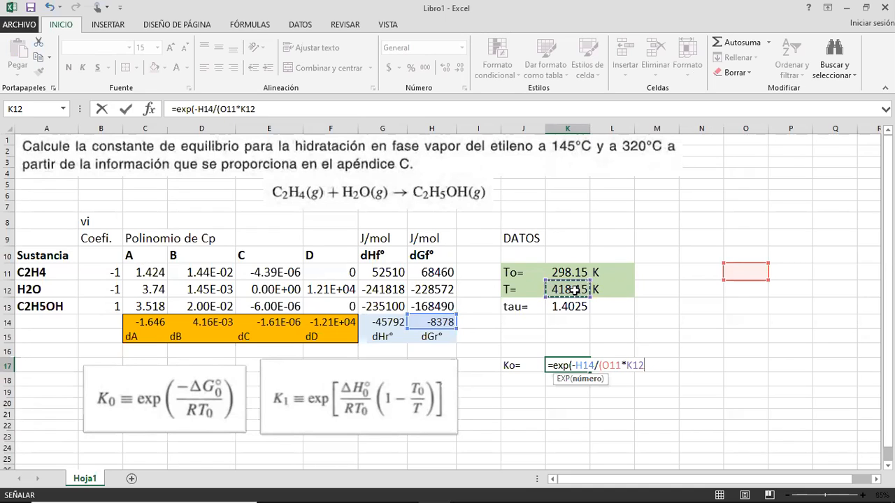
pyautogui.write('))')
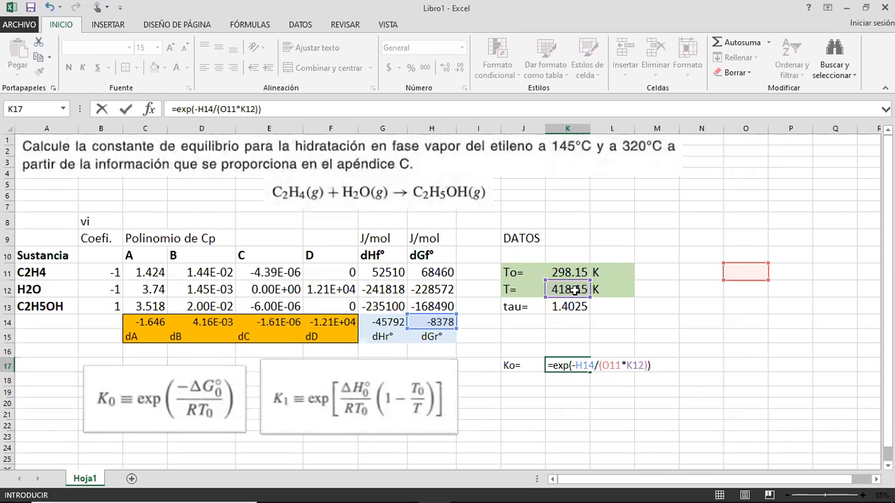
pyautogui.press('Return')
# Add the gas constant with the label R= in N11, the value 8.314 in O11 and the unit J/molK in P11.
pyautogui.press('Right')
pyautogui.press('Right')
pyautogui.press('Up')
pyautogui.press('Up')
pyautogui.press('Up')
pyautogui.press('Up')
pyautogui.press('Up')
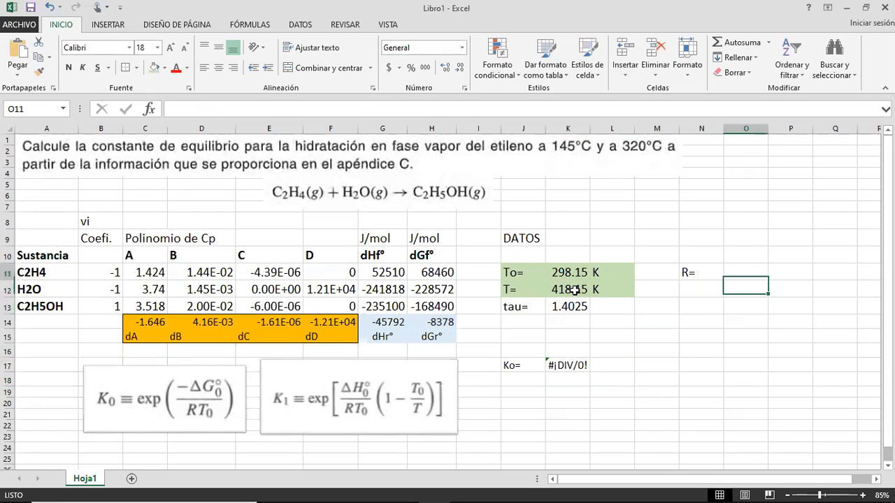
pyautogui.press('Up')
pyautogui.write('8')
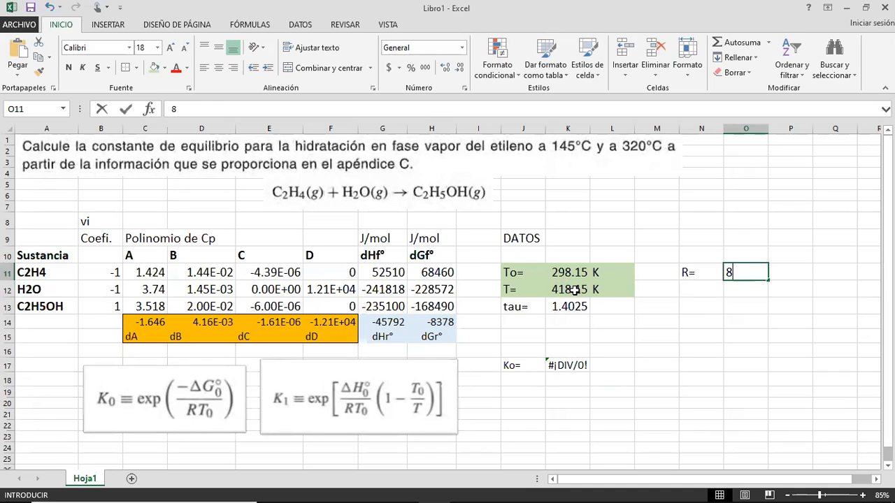
pyautogui.write('.314')
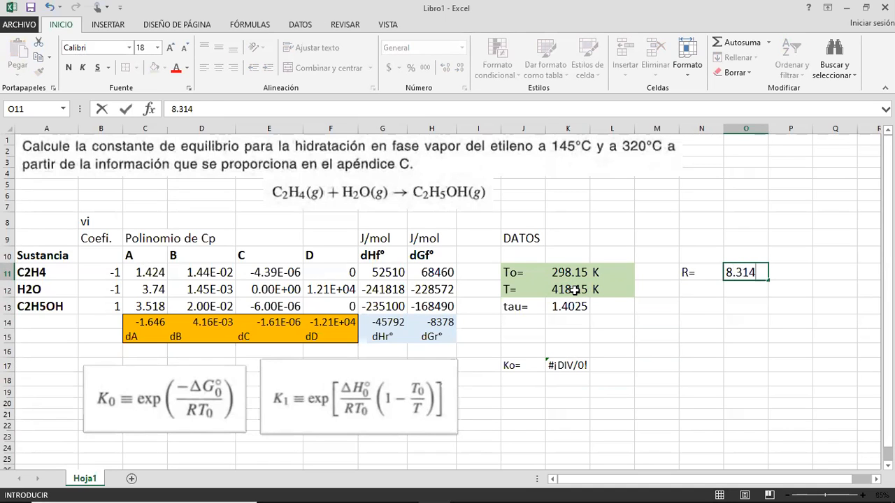
pyautogui.press('Right')
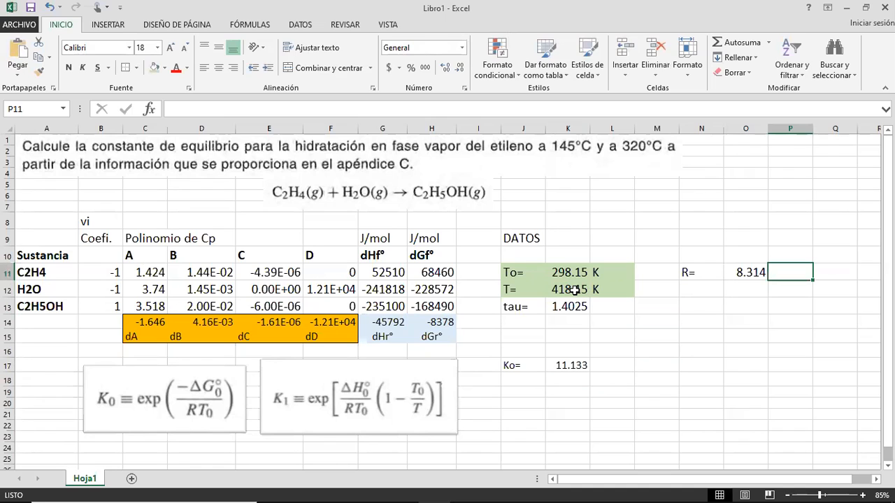
pyautogui.write('J/mol')
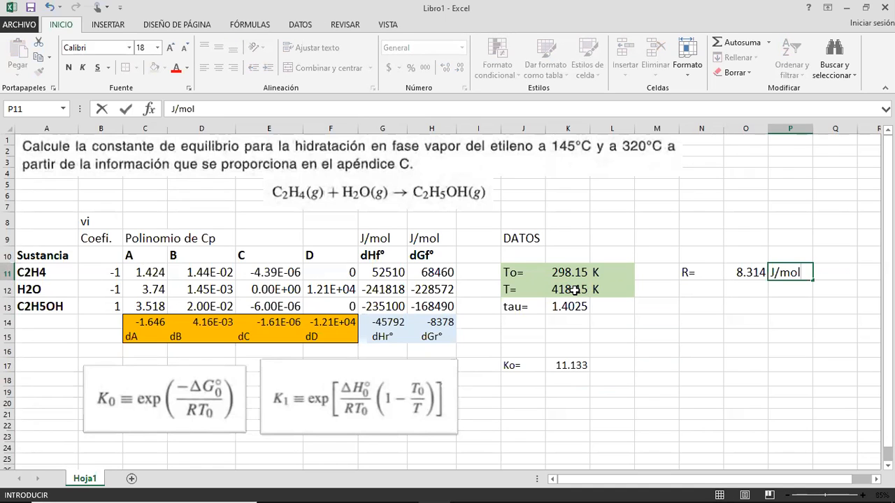
pyautogui.write('K')
pyautogui.press('Return')
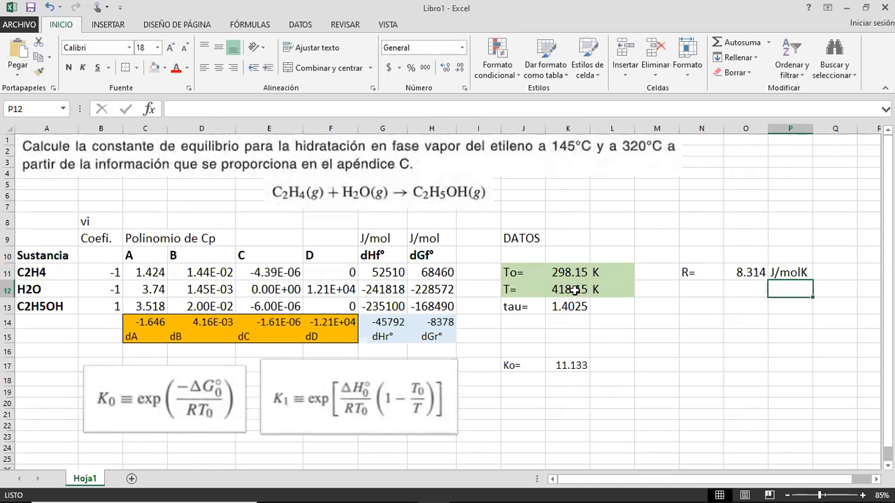
# Fill the gas constant range N11:P11 with light green.
pyautogui.press('Up')
pyautogui.hotkey('shift', 'Left')
pyautogui.hotkey('shift', 'Left')
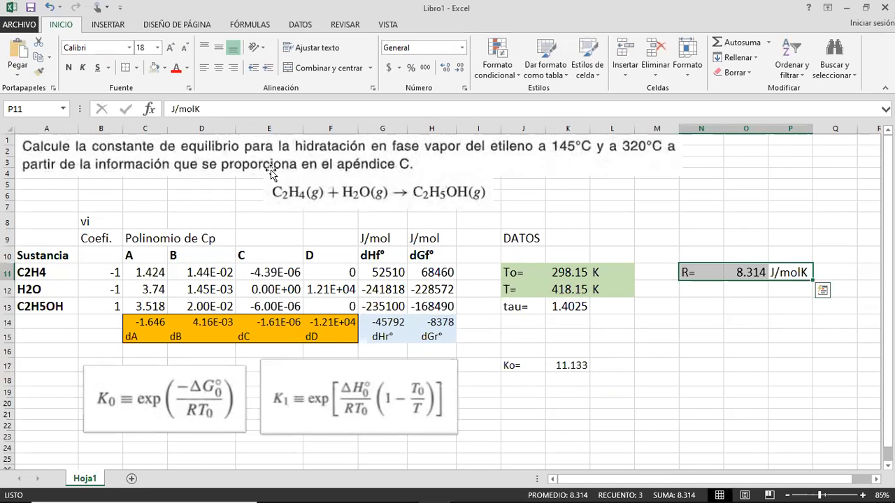
pyautogui.click(188, 68)
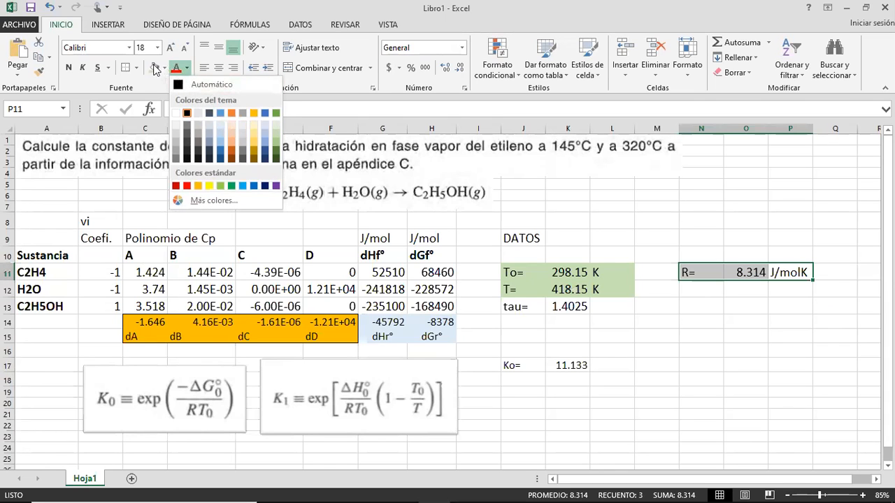
# Select cell K17 and review its Ko formula.
pyautogui.click(602, 363)
pyautogui.press('Left')
pyautogui.press('Left')
pyautogui.press('Right')
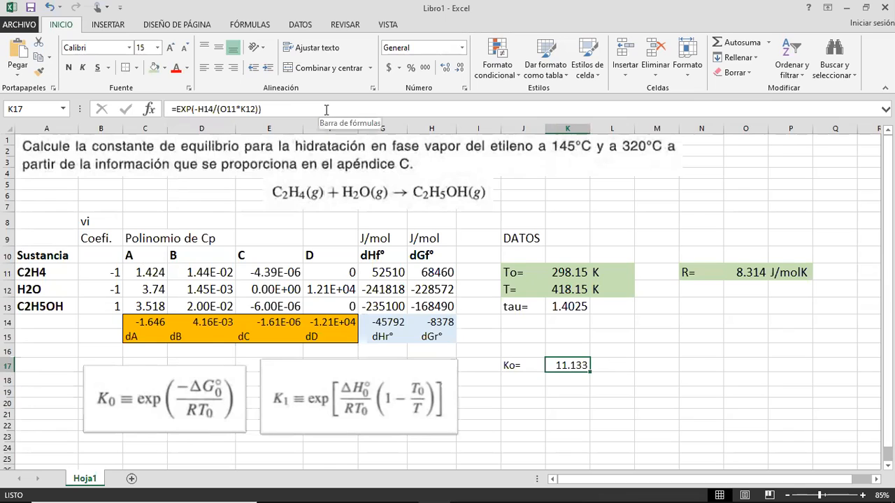
pyautogui.press('XF86AudioLowerVolume')
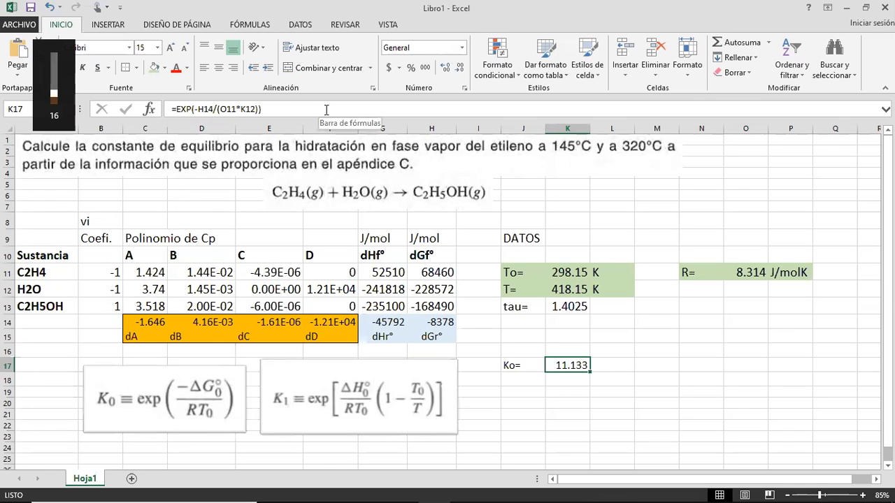
pyautogui.press('XF86AudioRaiseVolume')
pyautogui.press('XF86AudioRaiseVolume')
pyautogui.press('XF86AudioRaiseVolume')
pyautogui.press('XF86AudioRaiseVolume')
pyautogui.press('XF86AudioRaiseVolume')
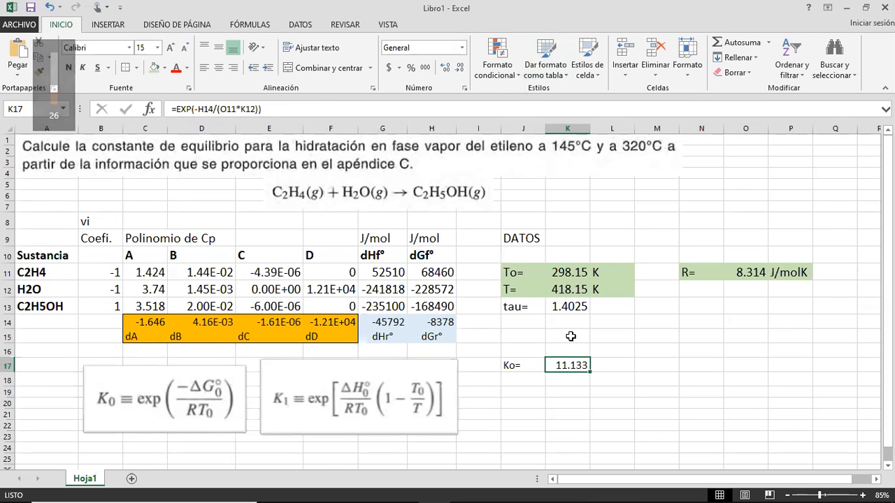
# Correct the temperature reference in K17 to To, making the Ko formula =EXP(-H14/(O11*K11)).
pyautogui.doubleClick(571, 365)
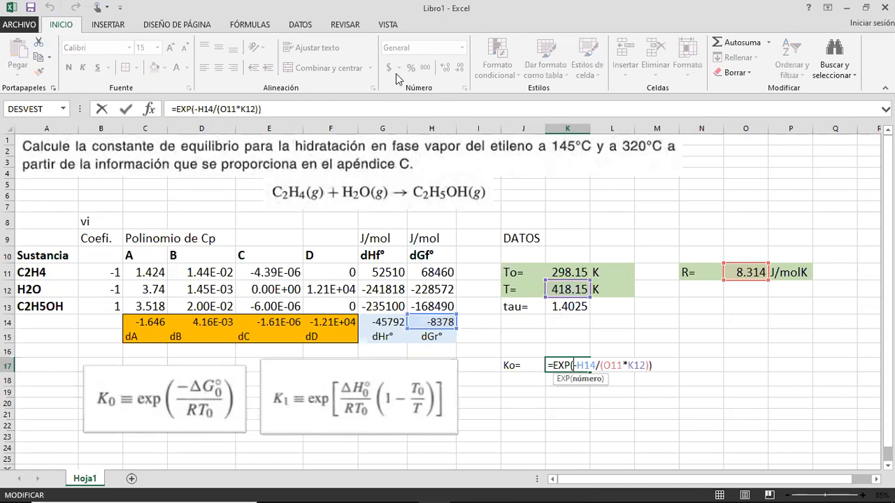
pyautogui.click(353, 112)
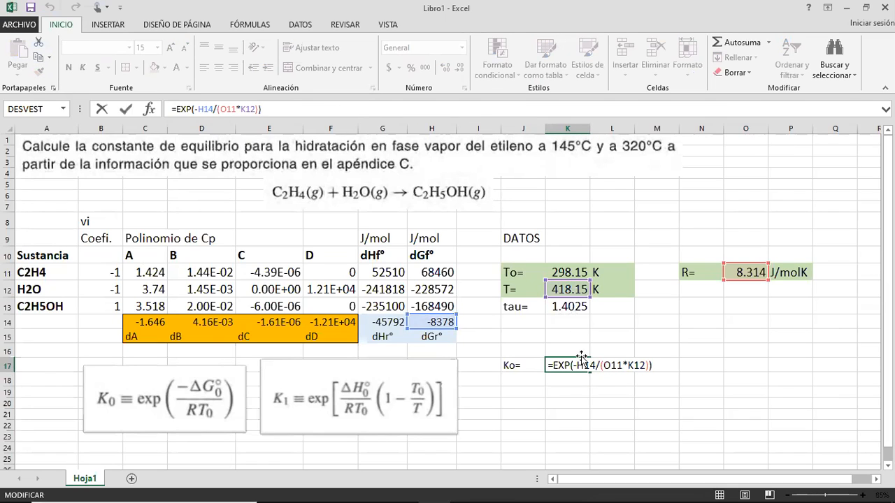
pyautogui.click(643, 365)
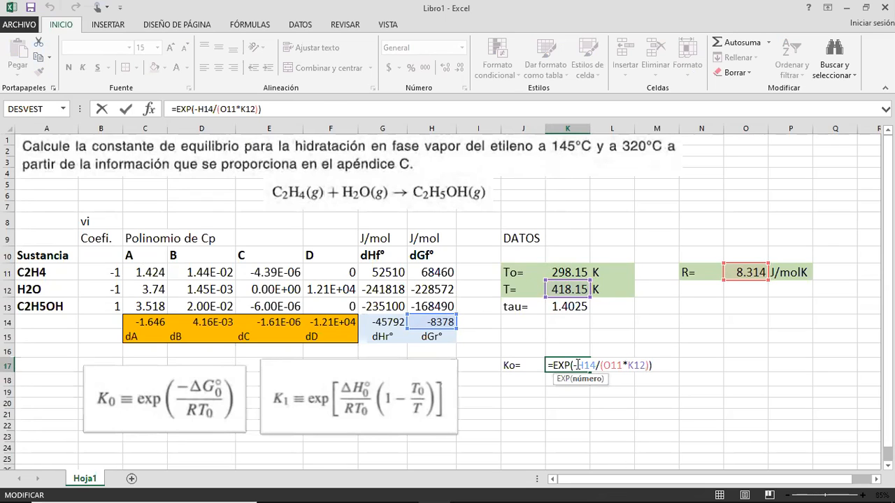
pyautogui.press('BackSpace')
pyautogui.write('1')
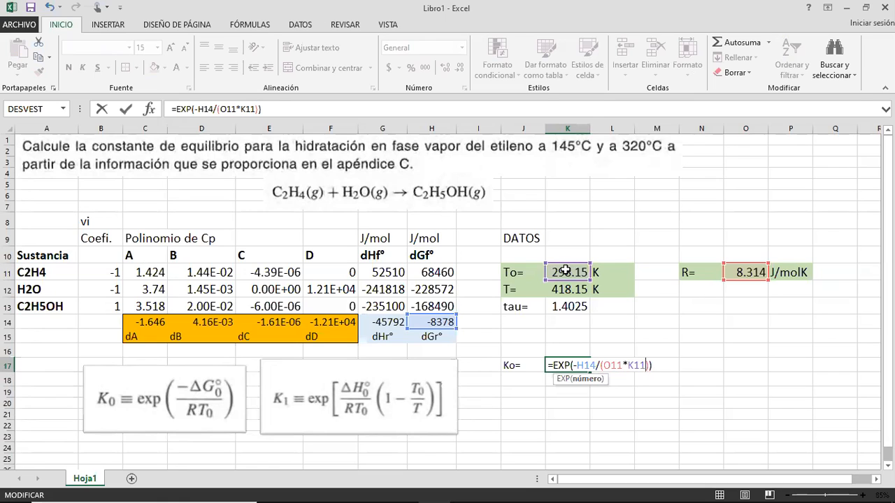
pyautogui.hotkey('ctrl', 'Return')
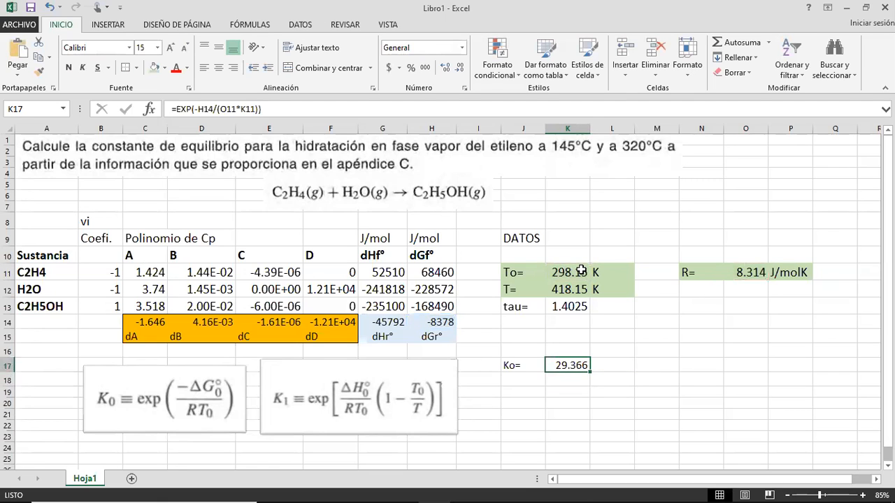
# Check the To and T cells K11 and K12 against the Ko calculation.
pyautogui.click(581, 271)
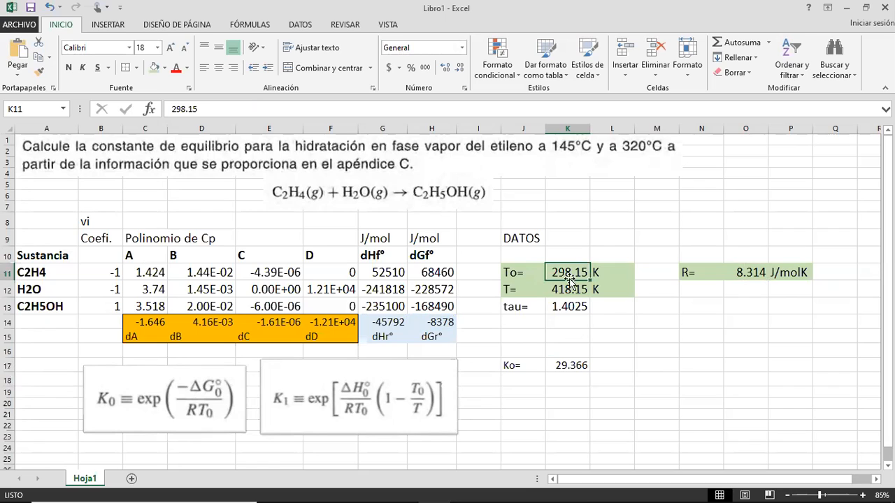
pyautogui.click(574, 290)
pyautogui.click(582, 373)
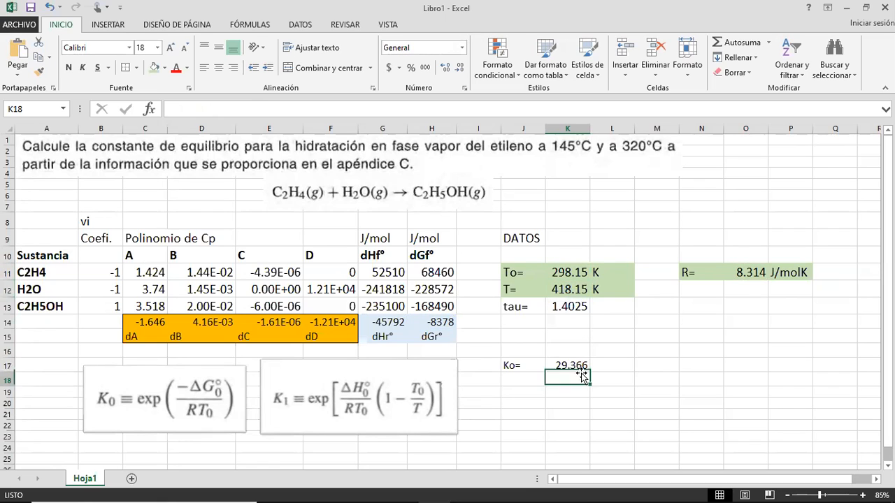
# Enter the label K1= in cell J18, below the Ko label.
pyautogui.press('Left')
pyautogui.write('K1')
pyautogui.hotkey('ctrl', 'Return')
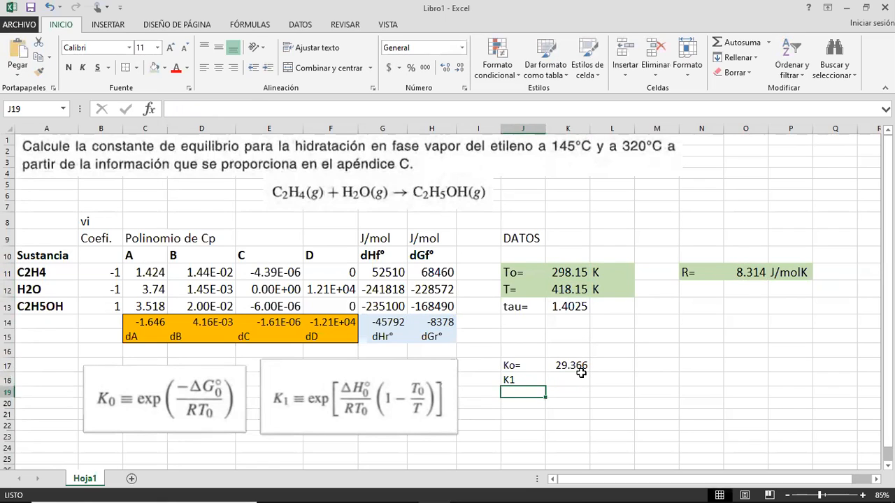
pyautogui.click(420, 109)
pyautogui.write('=')
pyautogui.press('Return')
pyautogui.press('Up')
# Begin the K1 formula in K18 with =exp((G14/(, using the reaction enthalpy dHr° as the numerator.
pyautogui.press('Right')
pyautogui.write('exp((')
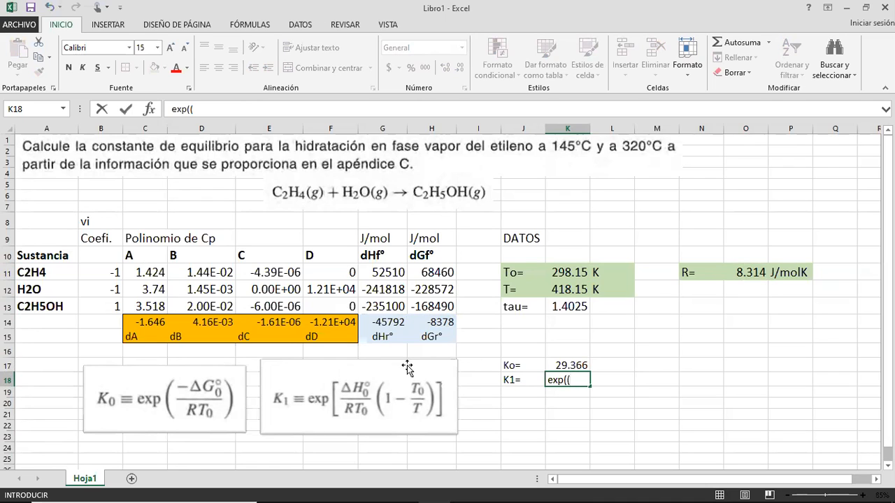
pyautogui.click(388, 325)
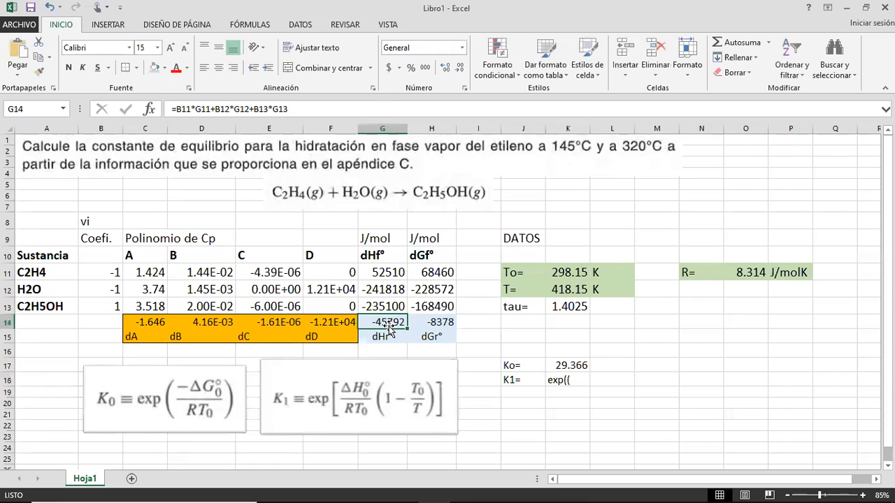
pyautogui.doubleClick(580, 380)
pyautogui.press('Home')
pyautogui.write('=')
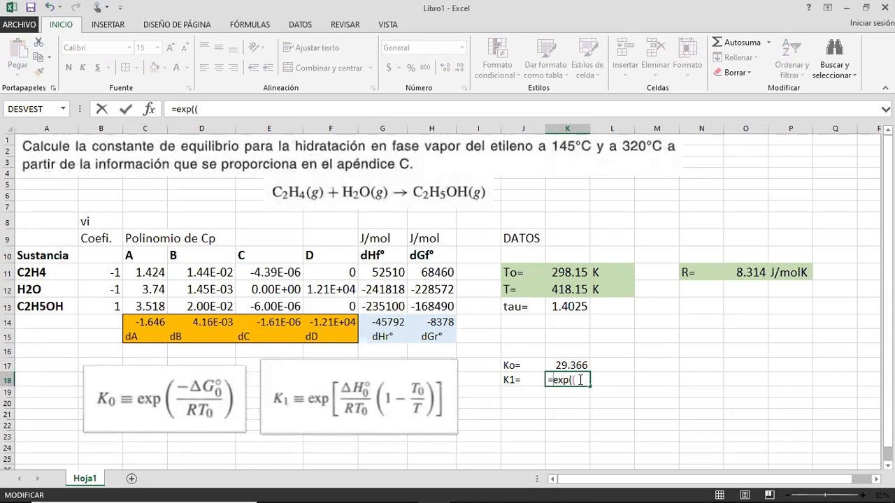
pyautogui.click(396, 324)
pyautogui.write('/(')
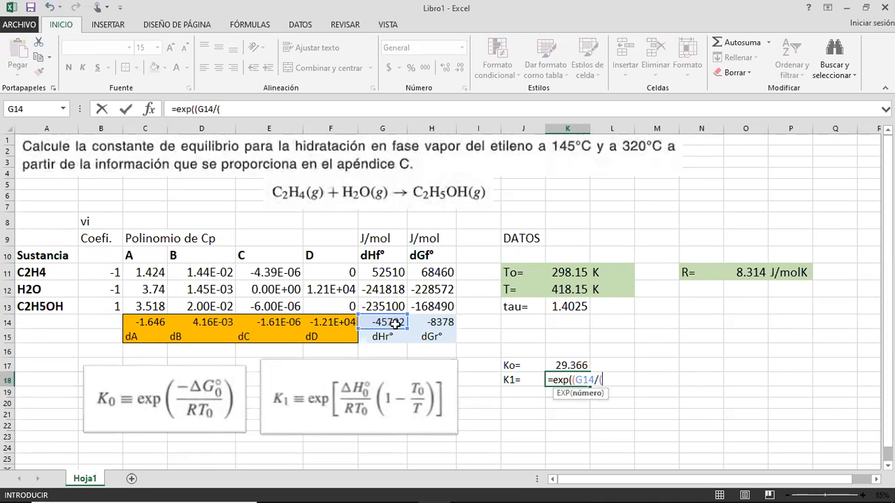
# Extend the K1 formula in K18 with the denominator R times To, O11*K11, followed by a multiplication.
pyautogui.click(748, 272)
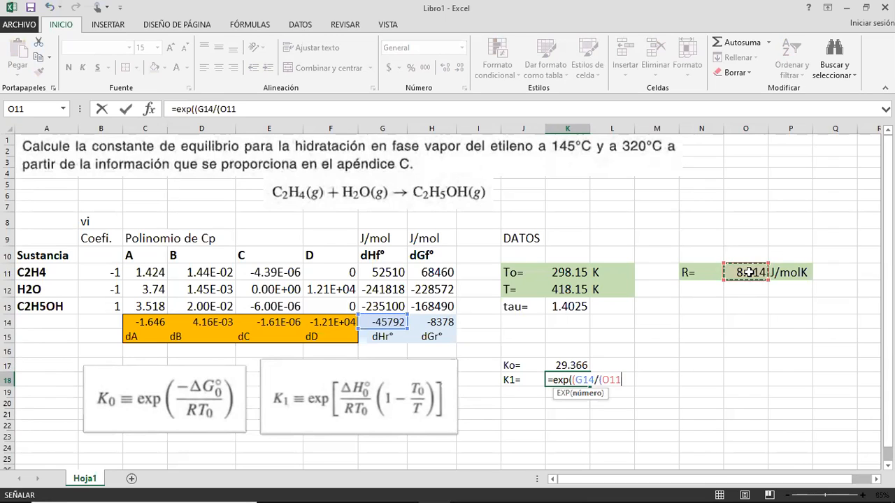
pyautogui.write('*')
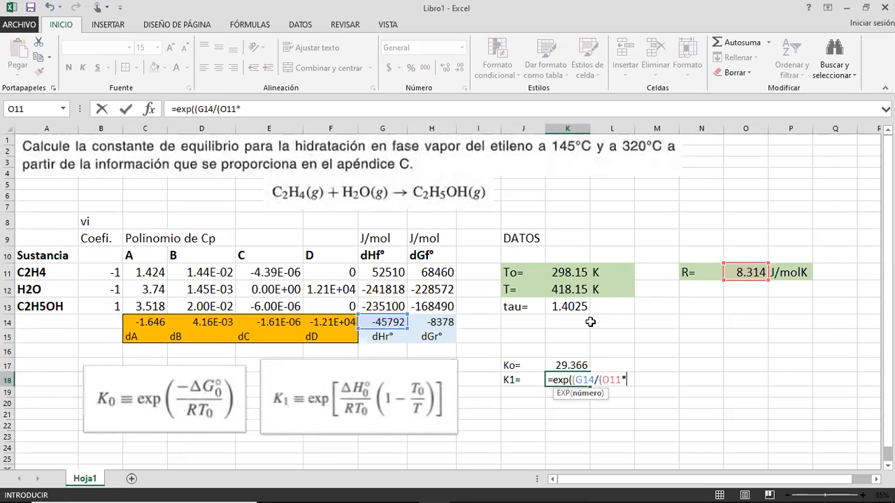
pyautogui.click(570, 272)
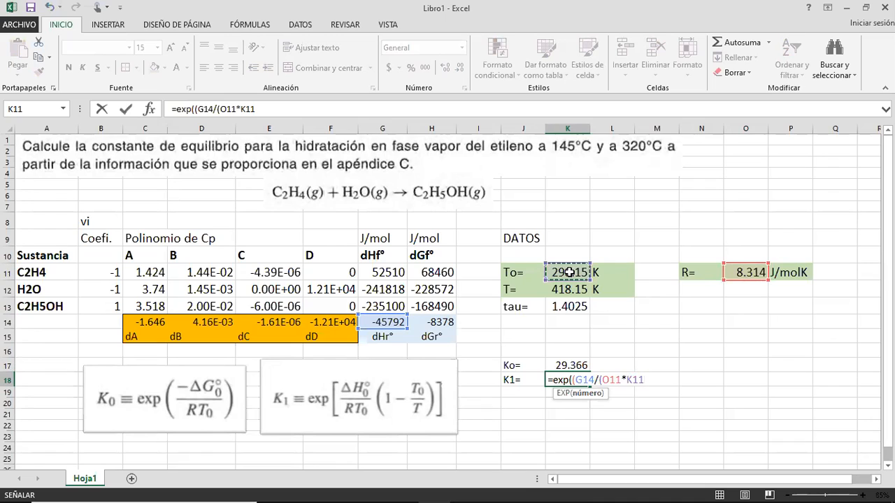
pyautogui.write(')')
pyautogui.write(')')
pyautogui.write('*')
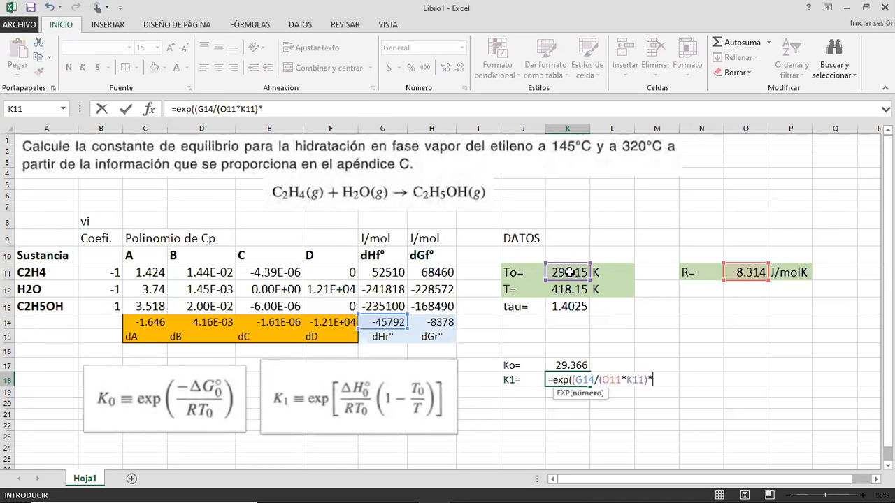
# Complete K18 with the factor (1-K11/K12) and accept the bracket correction, giving =EXP((G14/(O11*K11)*(1-K11/K12))).
pyautogui.write('(1-')
pyautogui.click(570, 274)
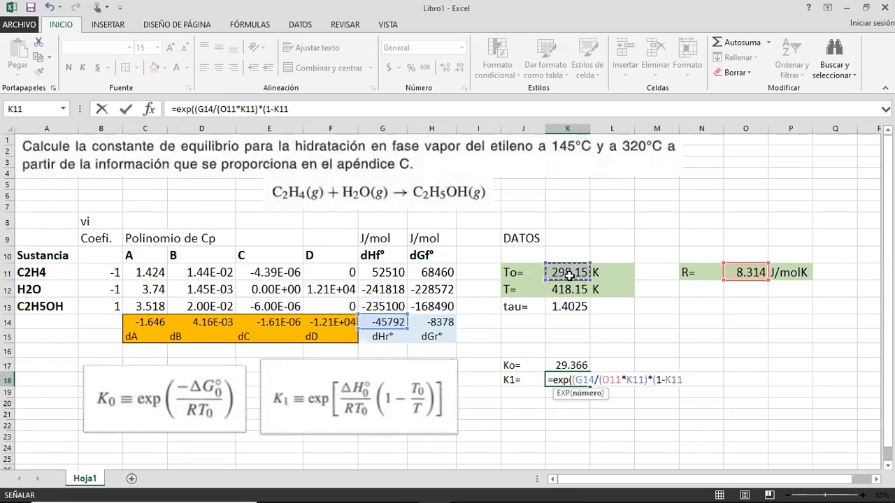
pyautogui.write('/')
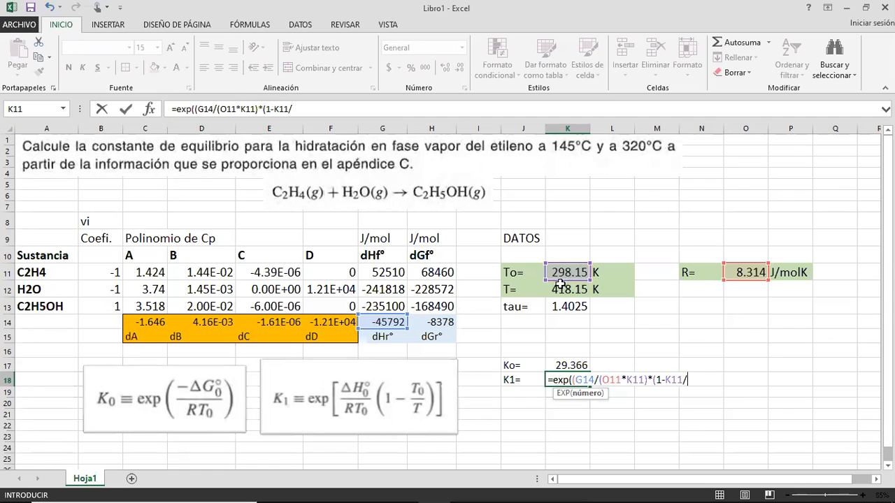
pyautogui.click(568, 287)
pyautogui.write(')')
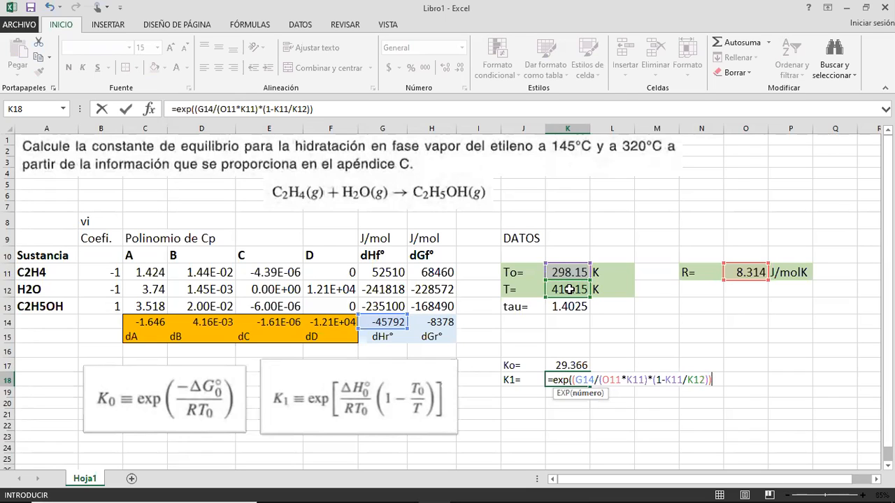
pyautogui.press('Return')
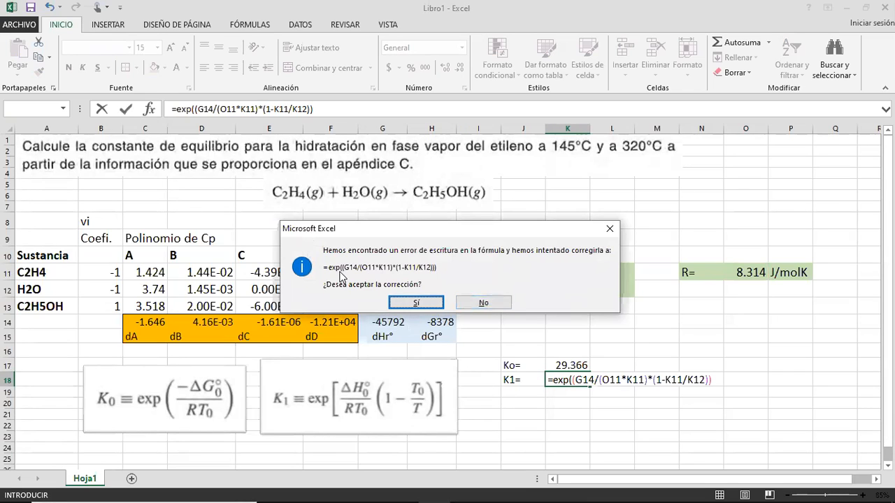
pyautogui.click(436, 304)
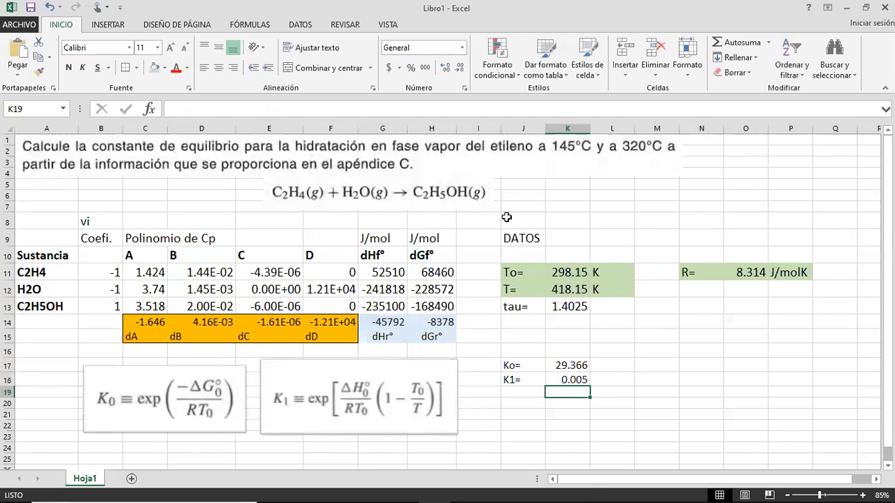
# Review the terms of the K1 formula in K18 against the K1 equation.
pyautogui.press('Up')
pyautogui.click(411, 109)
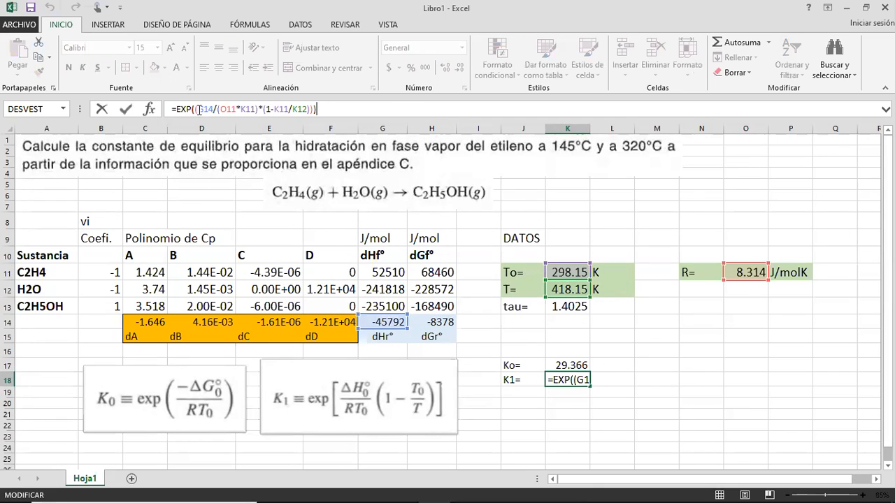
pyautogui.moveTo(200, 109); pyautogui.dragTo(302, 110)
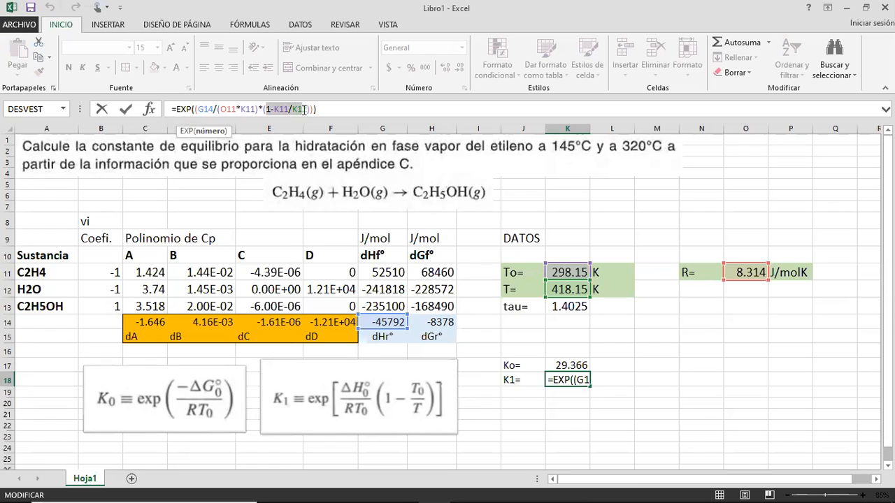
pyautogui.click(325, 110)
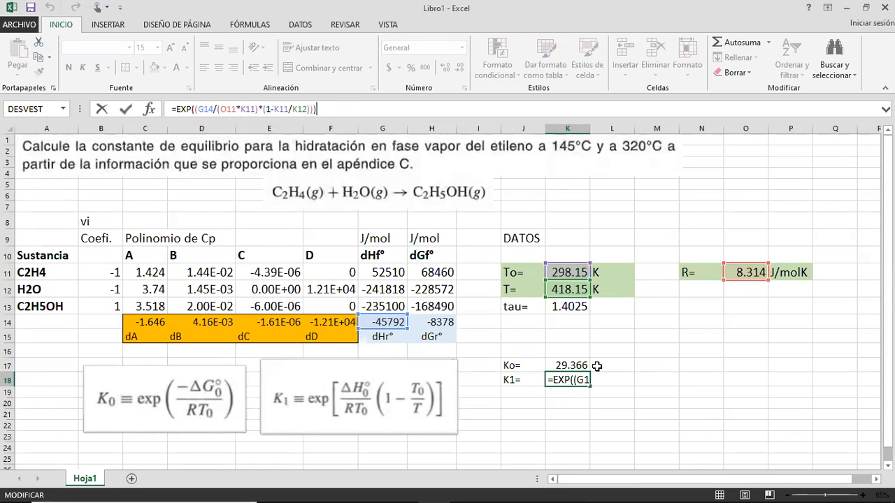
pyautogui.hotkey('ctrl', 'Return')
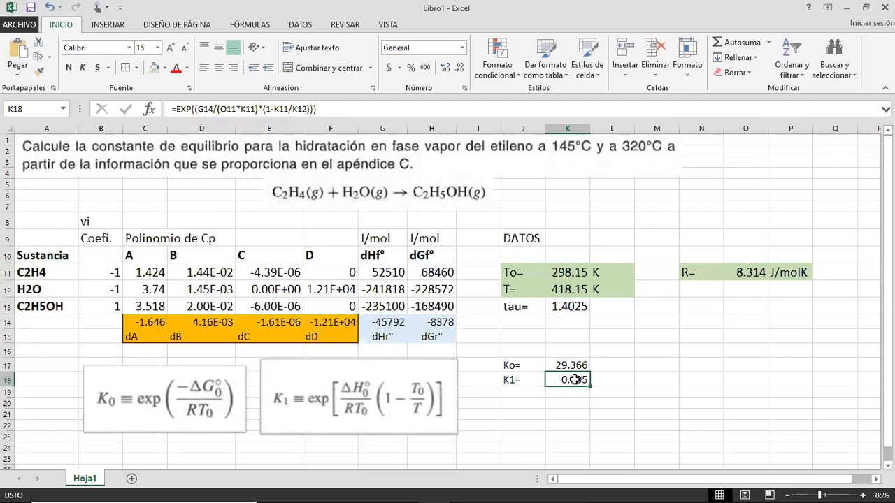
# Enter the label K2= in cell J19, below the K1 label.
pyautogui.press('Down')
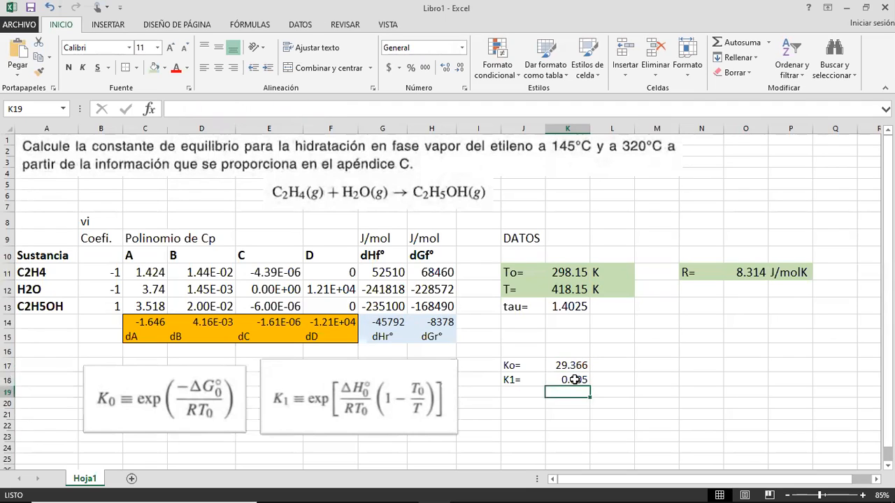
pyautogui.press('Left')
pyautogui.write('K')
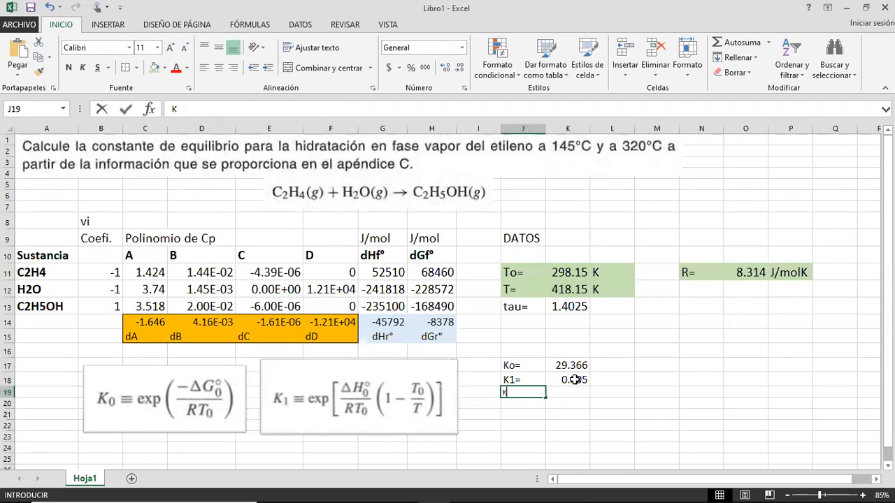
pyautogui.write('2=')
pyautogui.press('Return')
# Set the font size of the Ko, K1 and K2 range J17:K19 to 15.
pyautogui.press('Up')
pyautogui.press('Up')
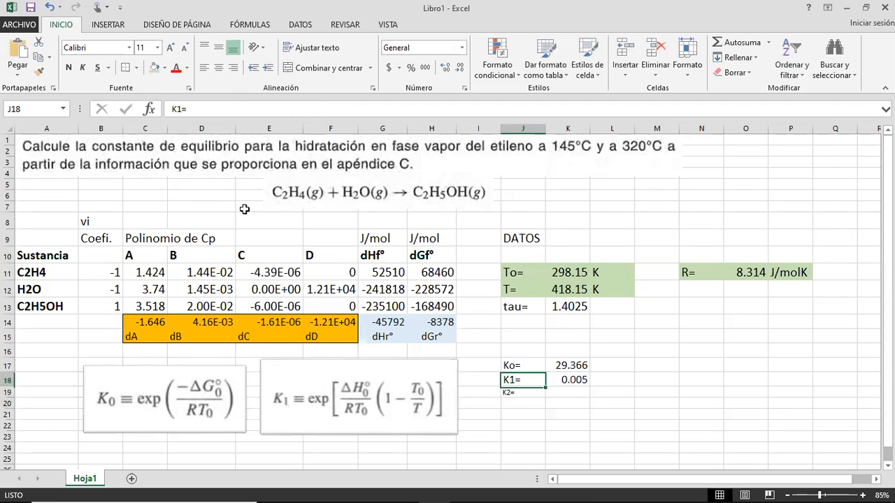
pyautogui.press('Up')
pyautogui.hotkey('shift', 'Right')
pyautogui.hotkey('shift', 'Down')
pyautogui.hotkey('shift', 'Down')
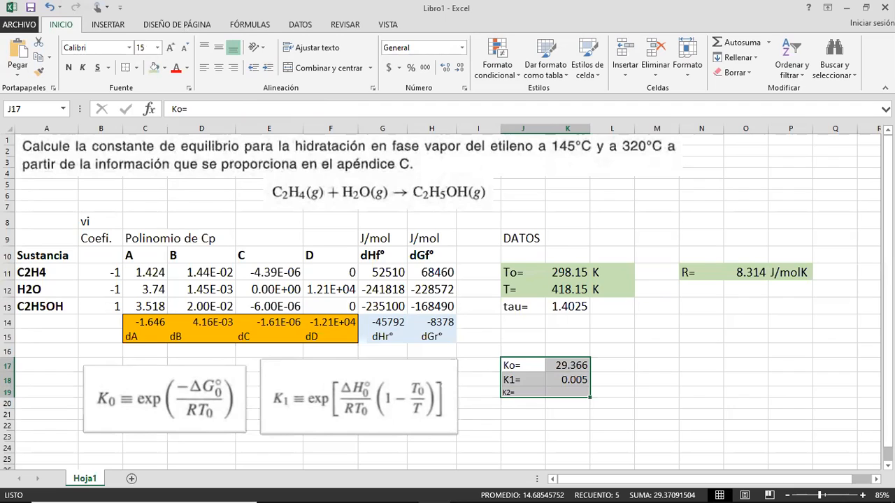
pyautogui.press('Return')
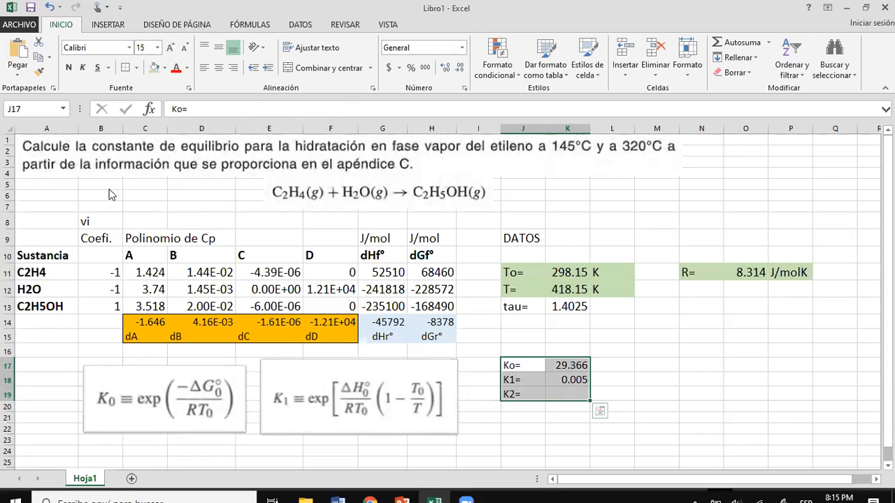
# Copy the K2 equation image from slide 54 in PowerPoint and paste it into the Excel sheet.
pyautogui.hotkey('alt', 'Tab')
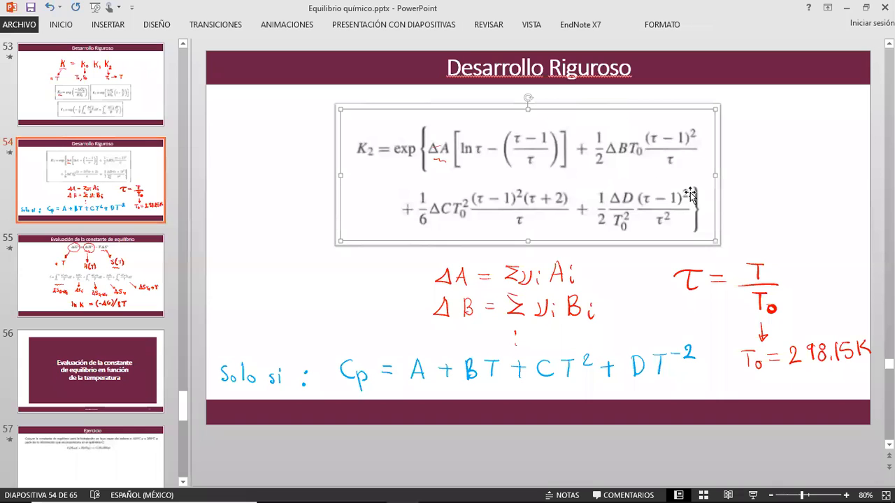
pyautogui.moveTo(482, 489)
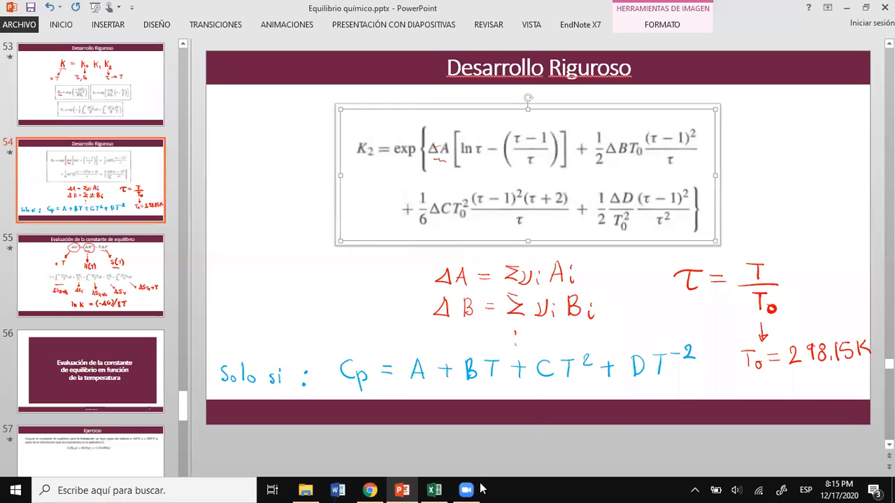
pyautogui.click(436, 489)
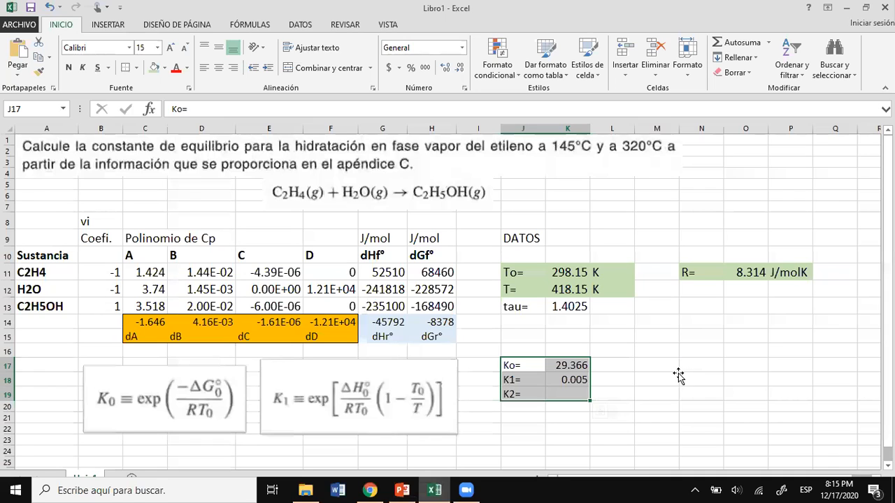
pyautogui.hotkey('ctrl', 'v')
pyautogui.scroll(-1, 684, 369)
# Shrink the pasted K2 equation image and place it beside the Ko, K1 and K2 cells.
pyautogui.moveTo(684, 369); pyautogui.dragTo(680, 349)
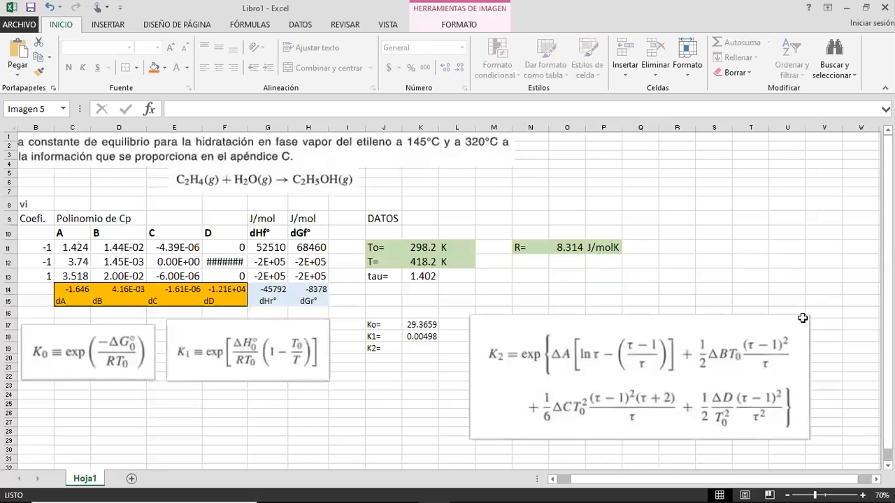
pyautogui.moveTo(803, 318); pyautogui.dragTo(650, 344)
pyautogui.moveTo(620, 383); pyautogui.dragTo(610, 360)
pyautogui.scroll(1, 362, 382)
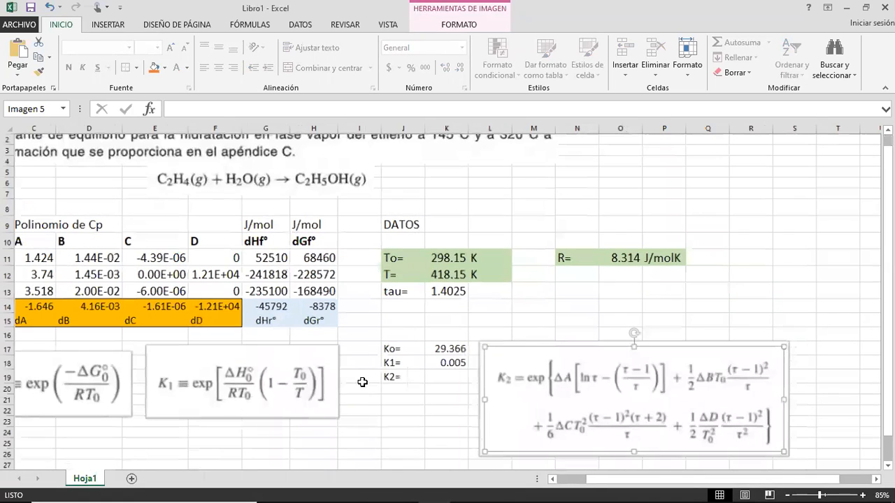
pyautogui.scroll(1, 411, 368)
pyautogui.click(411, 368)
pyautogui.write('=')
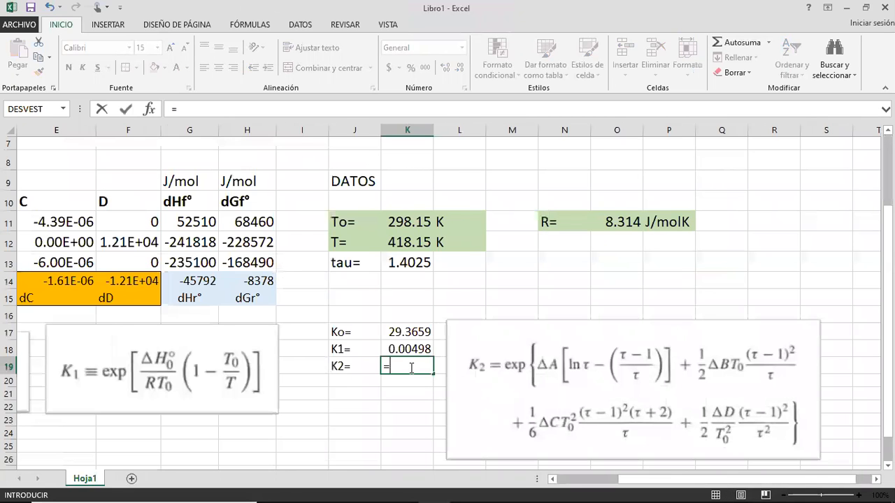
pyautogui.press('Left')
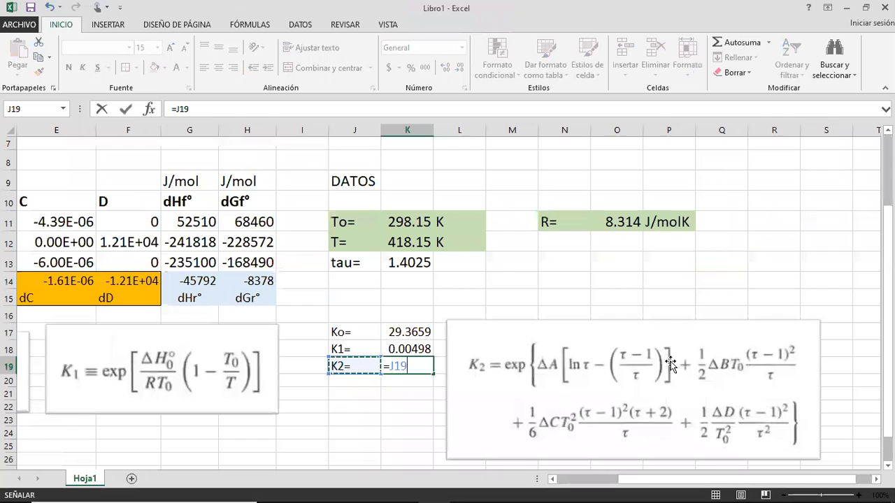
pyautogui.press('Escape')
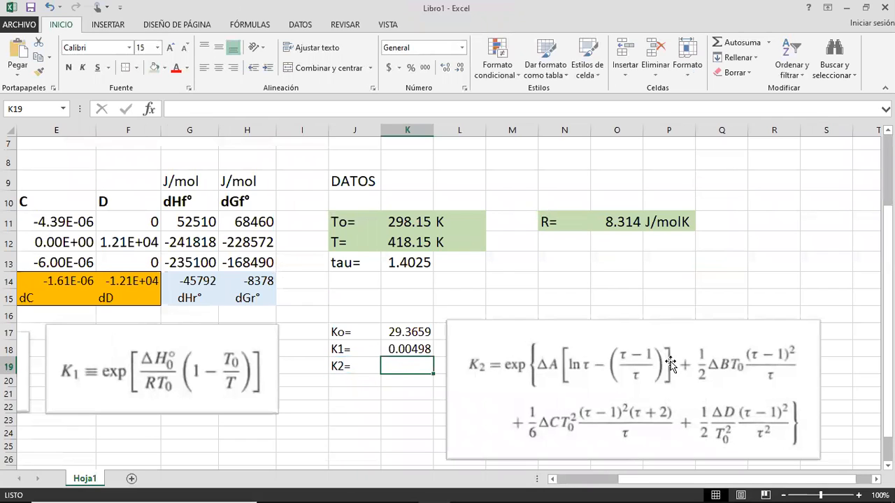
# Move the K2 equation image slightly to the right, leaving column L clear beside the K values.
pyautogui.click(710, 366)
pyautogui.moveTo(710, 366); pyautogui.dragTo(742, 361)
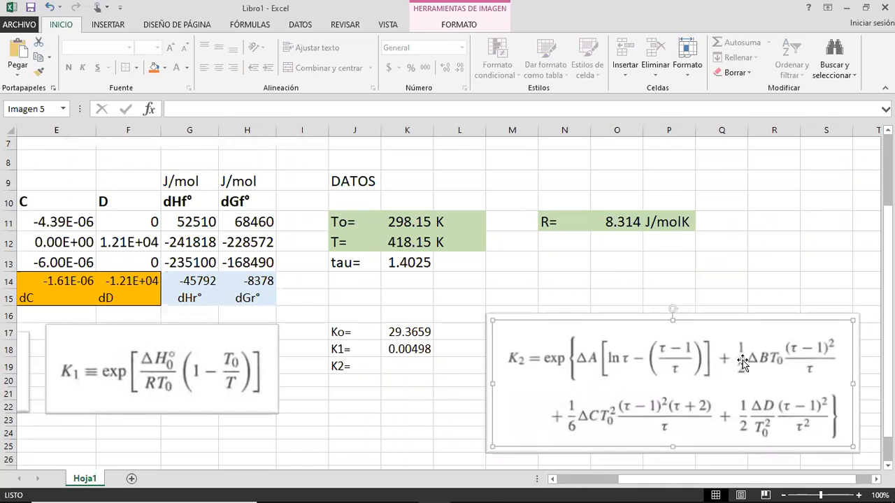
pyautogui.click(372, 394)
pyautogui.click(392, 393)
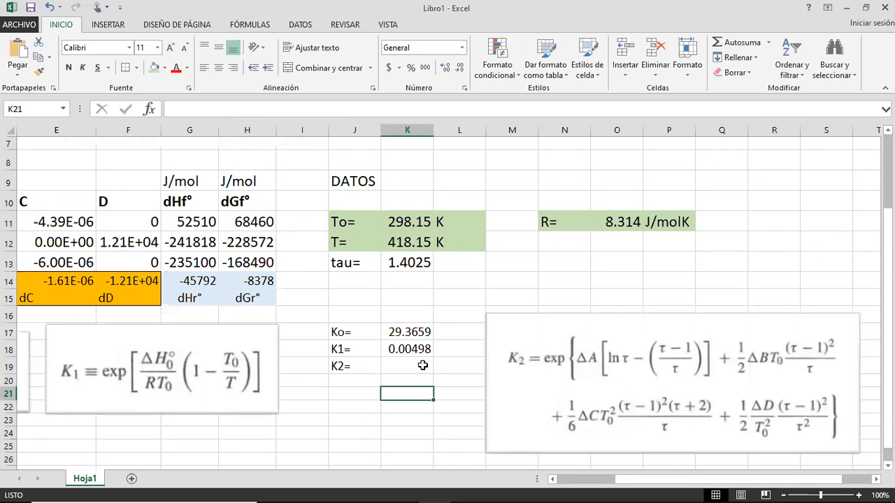
pyautogui.press('Left')
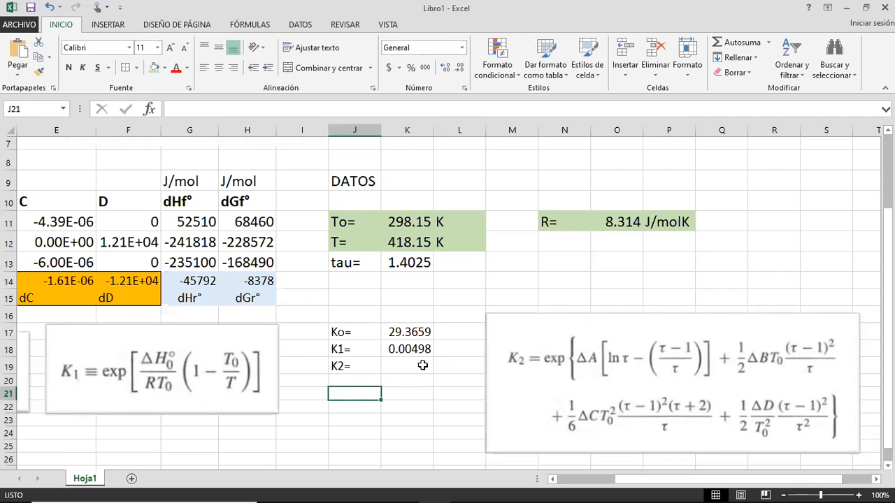
pyautogui.press('Right')
pyautogui.write('=')
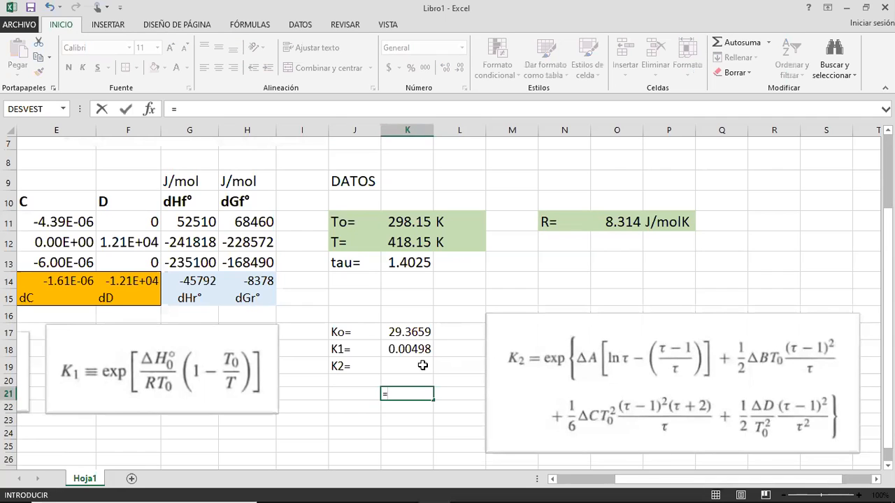
pyautogui.write('exp')
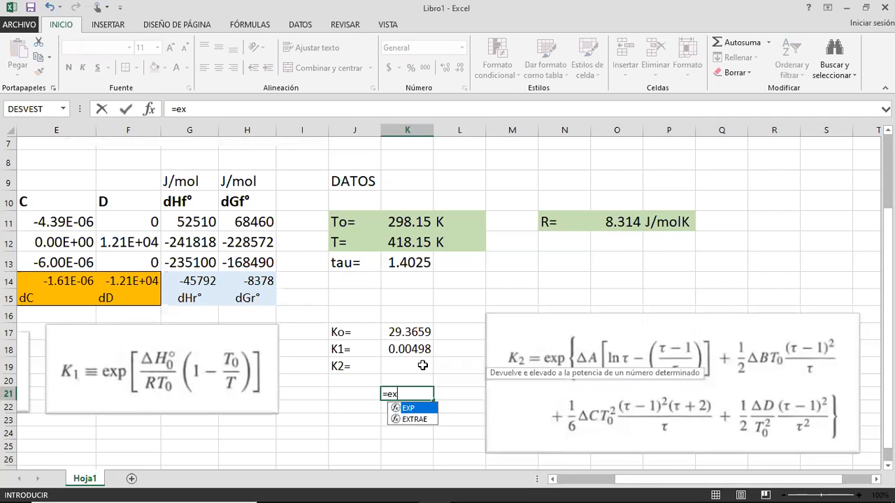
pyautogui.press('BackSpace')
pyautogui.press('BackSpace')
pyautogui.press('BackSpace')
pyautogui.press('BackSpace')
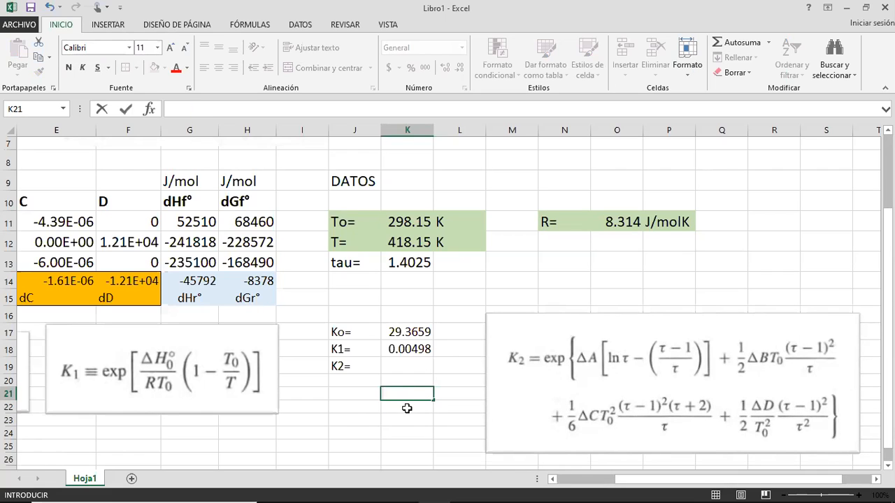
# Begin the first K2 term in cell K21 with dA times the natural logarithm of tau, =C14*ln(K13).
pyautogui.write('=')
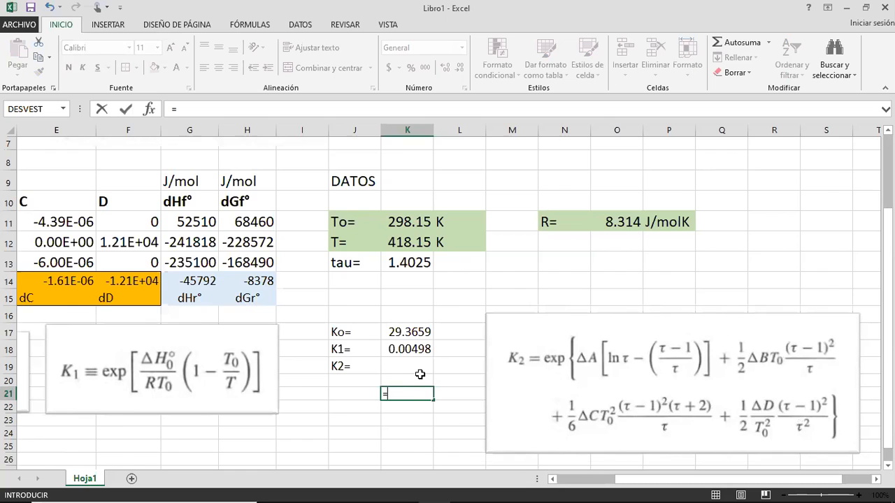
pyautogui.hscroll(-3, 415, 374)
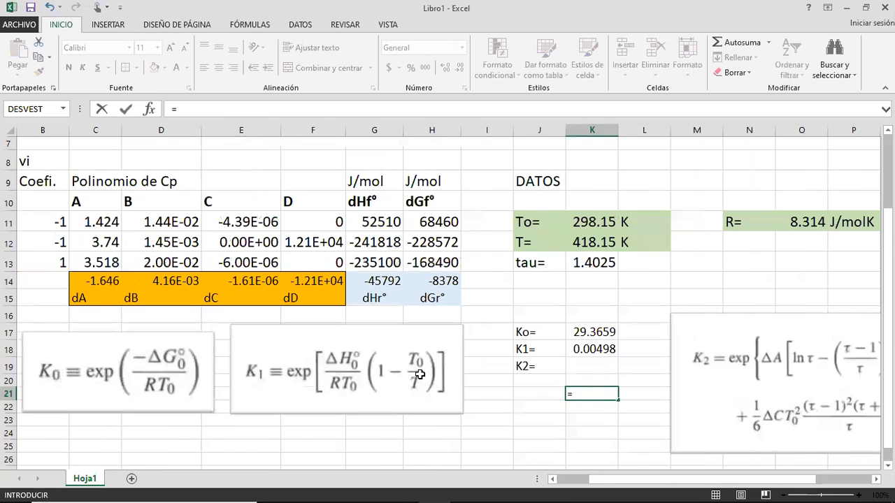
pyautogui.hscroll(1, 462, 369)
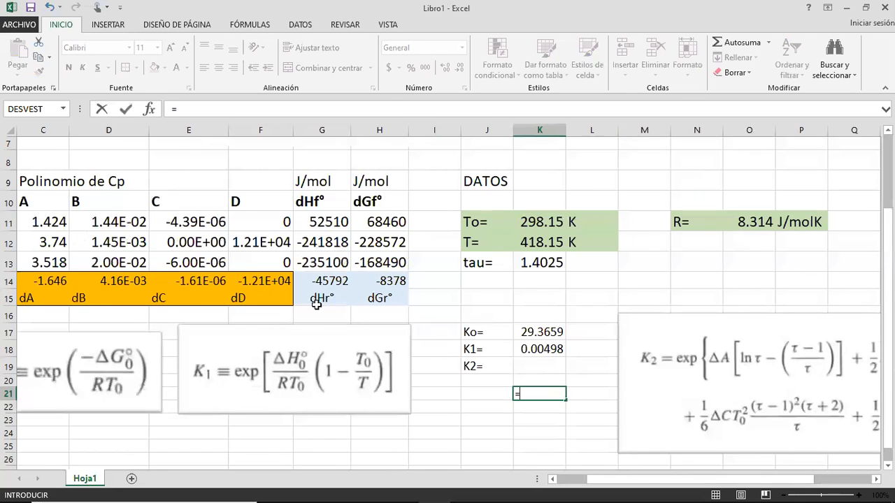
pyautogui.click(53, 282)
pyautogui.write('*')
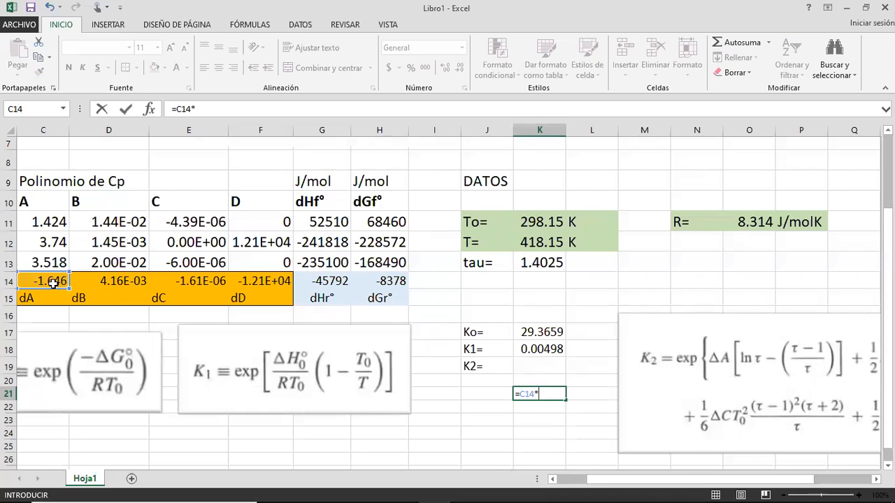
pyautogui.write('ln(')
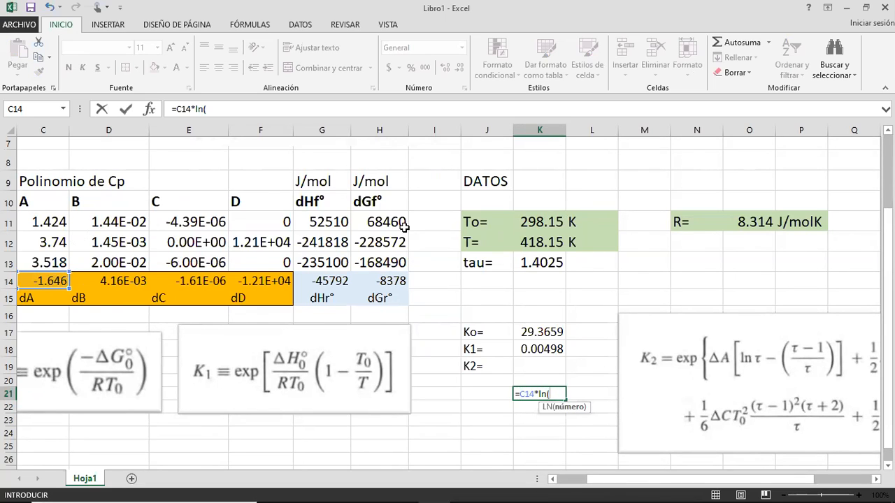
pyautogui.click(549, 262)
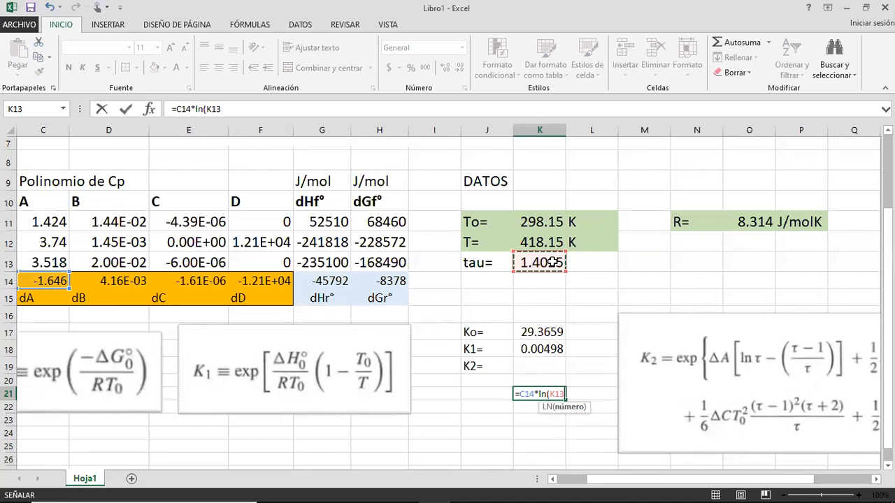
pyautogui.write('-')
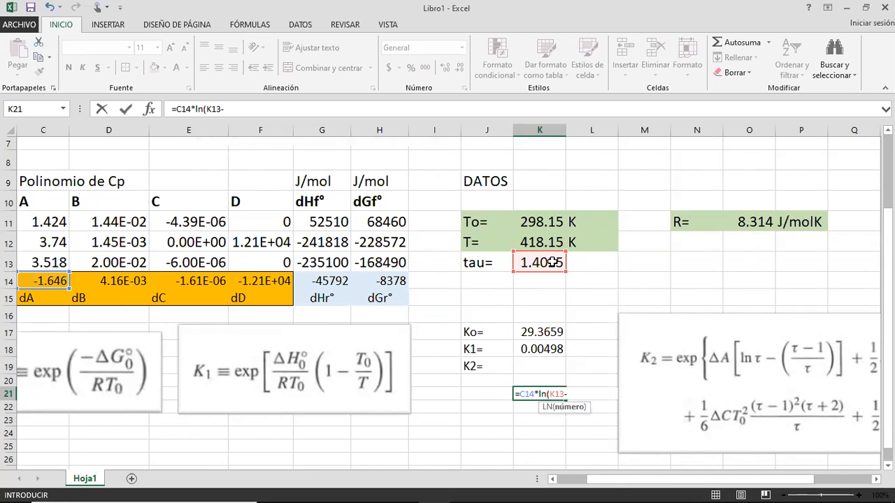
pyautogui.press('BackSpace')
pyautogui.write(')')
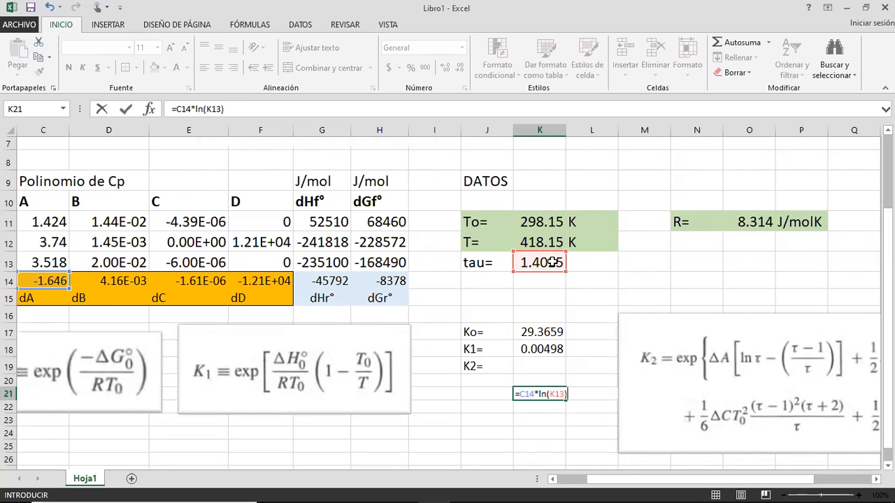
# Complete the K21 formula by grouping the logarithm with the subtracted tau fraction, giving =C14*(ln(K13)-(K13-1)/(K13)).
pyautogui.click(540, 396)
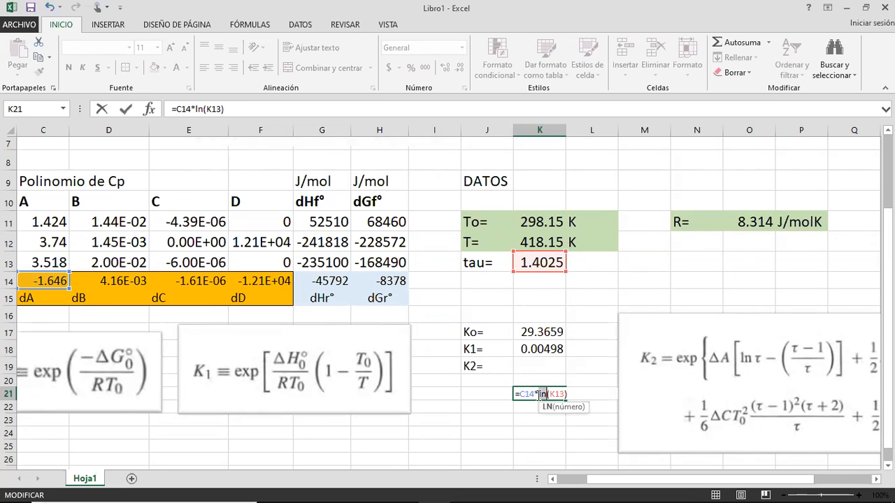
pyautogui.write('(')
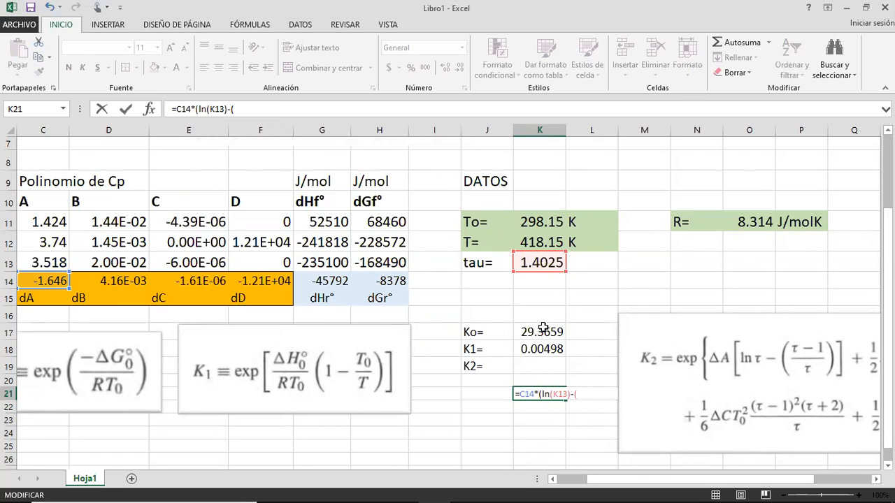
pyautogui.click(533, 260)
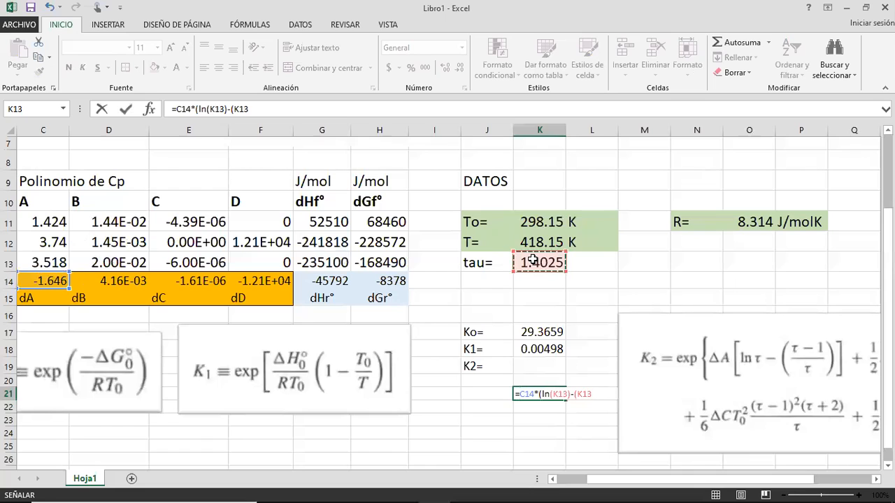
pyautogui.write('-1')
pyautogui.write(')/(')
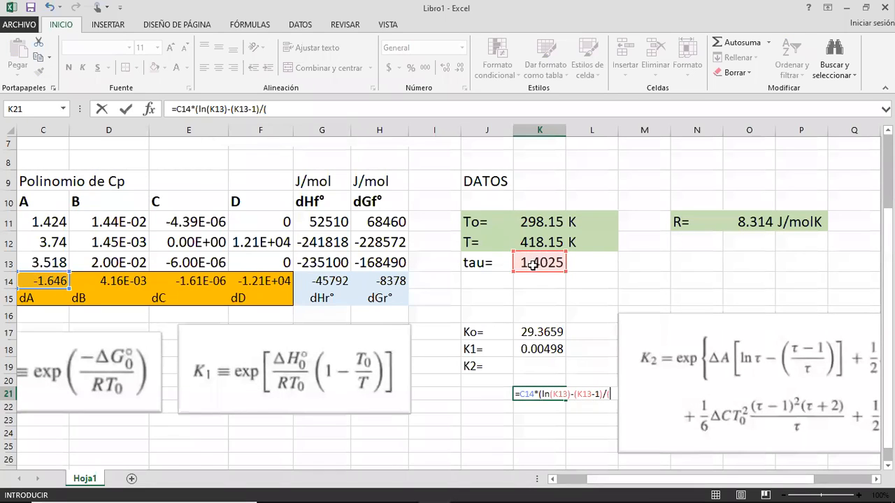
pyautogui.click(534, 265)
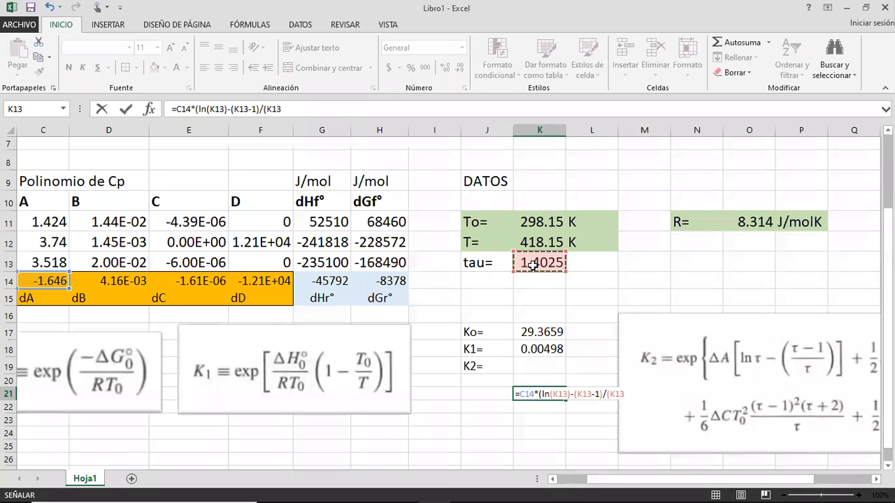
pyautogui.press('Return')
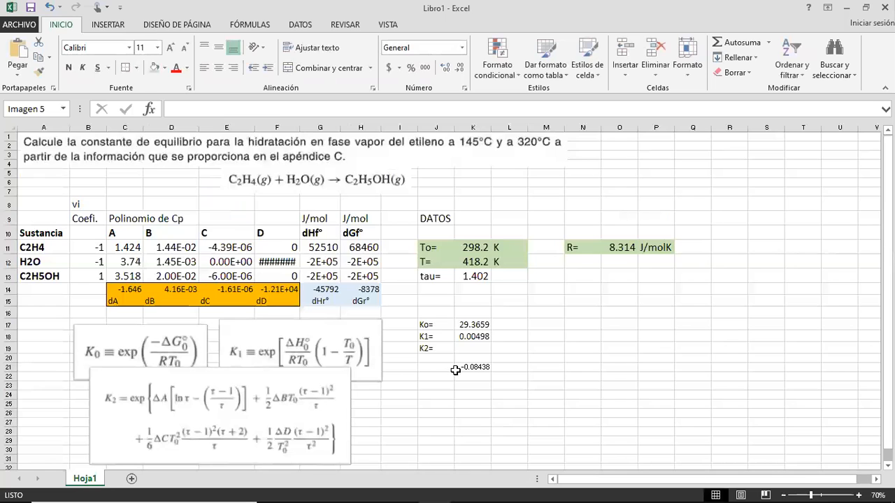
# Enter the second K2 term in cell K22 as =0.5*(D14*K11*(K13-1)^2/K13).
pyautogui.scroll(15, 456, 371)
pyautogui.scroll(-4, 527, 391)
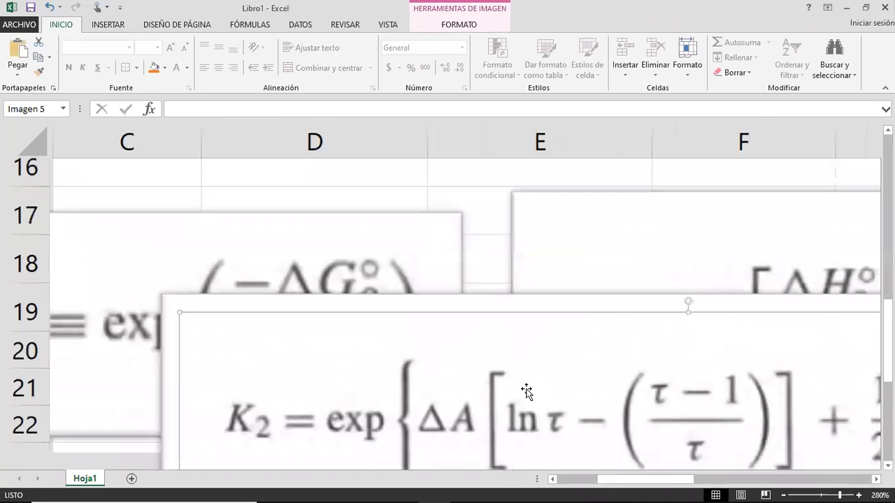
pyautogui.click(784, 494)
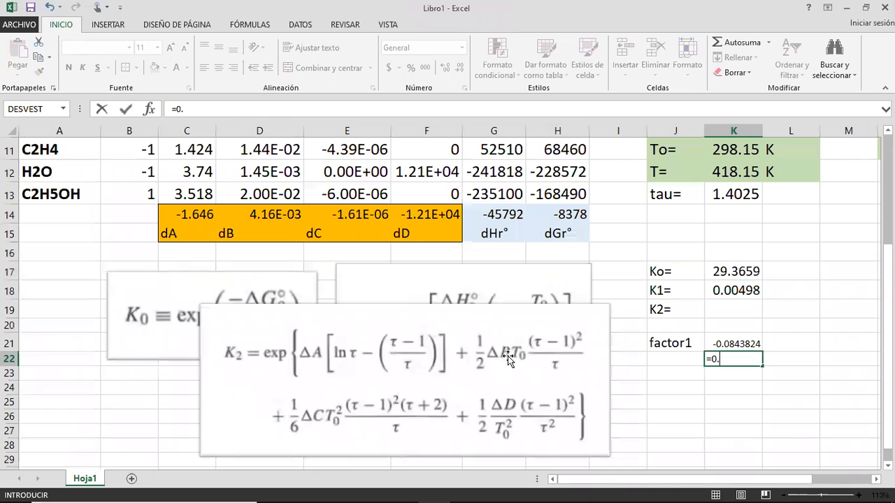
pyautogui.write('5*(')
pyautogui.click(276, 216)
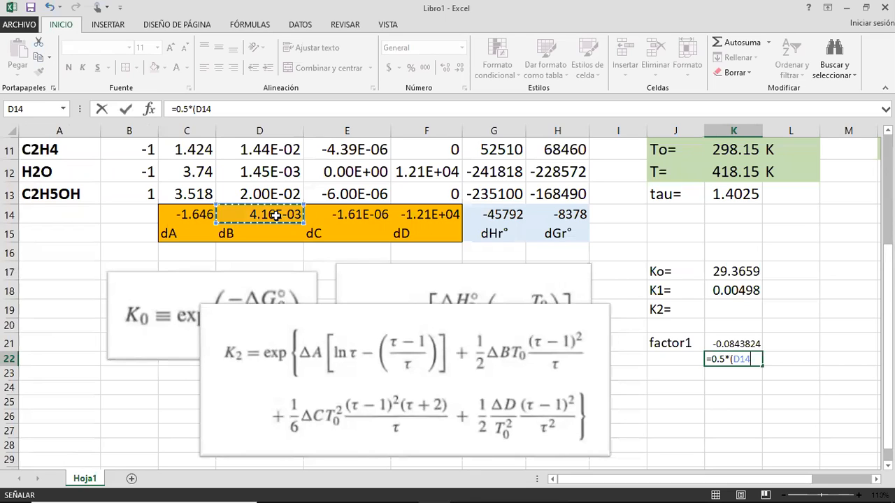
pyautogui.write('*')
pyautogui.click(733, 149)
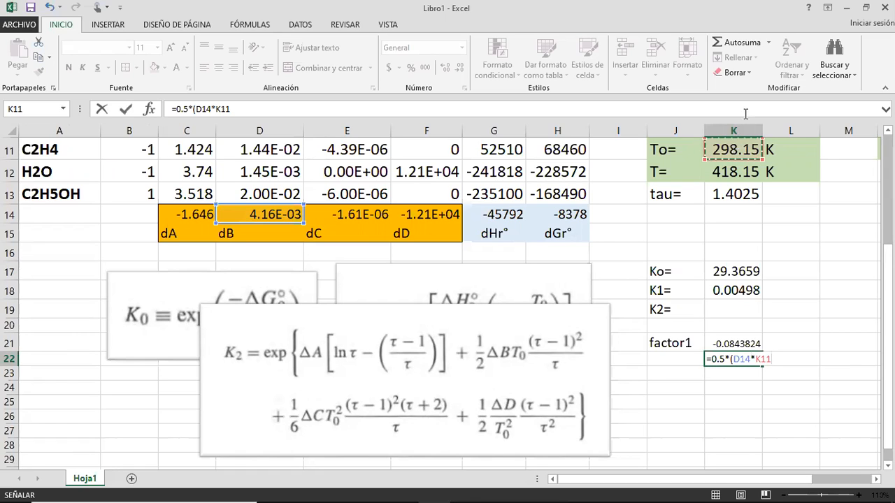
pyautogui.write('*(')
pyautogui.click(734, 198)
pyautogui.write('-1)')
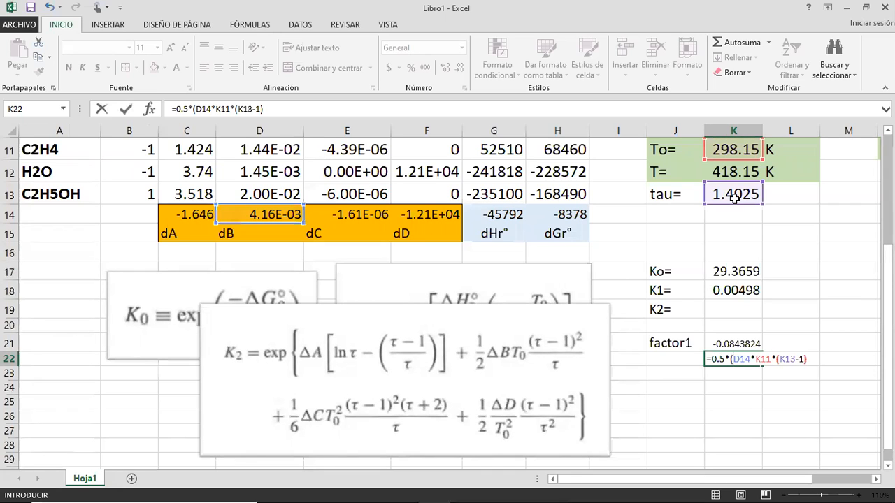
pyautogui.write('^2/')
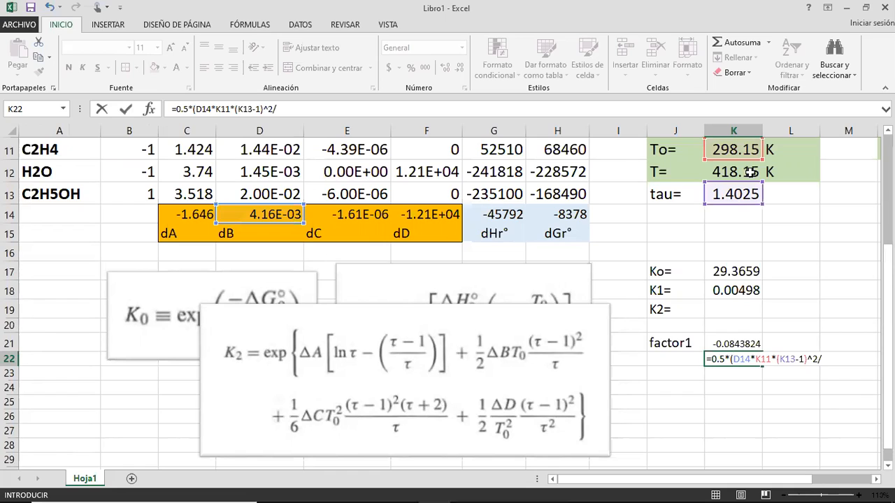
pyautogui.click(741, 196)
pyautogui.write(')')
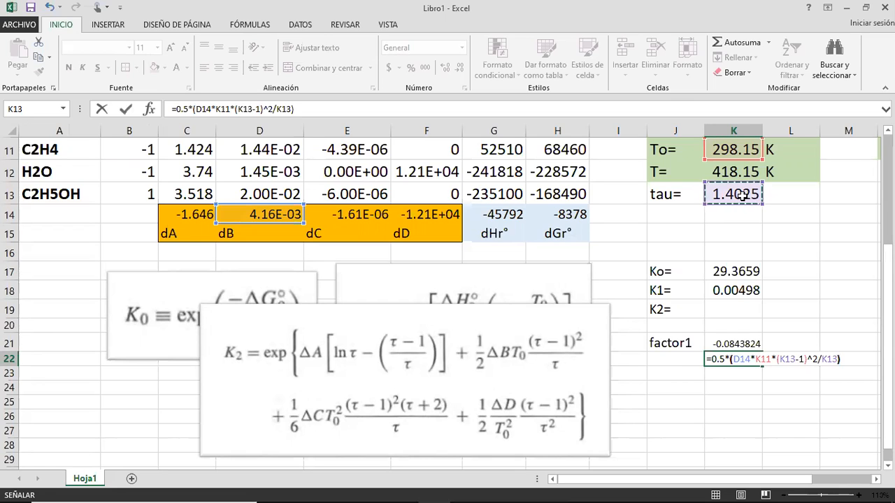
pyautogui.press('Return')
# Begin the third K2 term in cell K23 with =(1/6)*E14*K11^2*(K13-1)^2.
pyautogui.write('=')
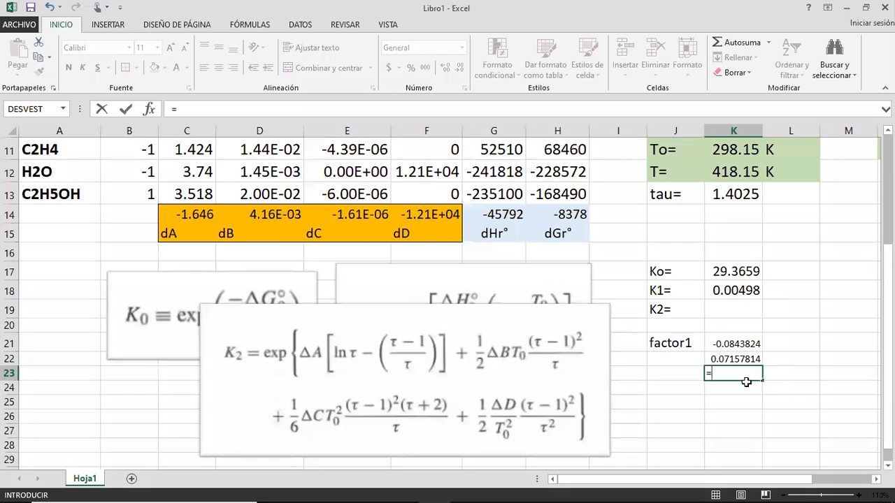
pyautogui.write('(1/6)*')
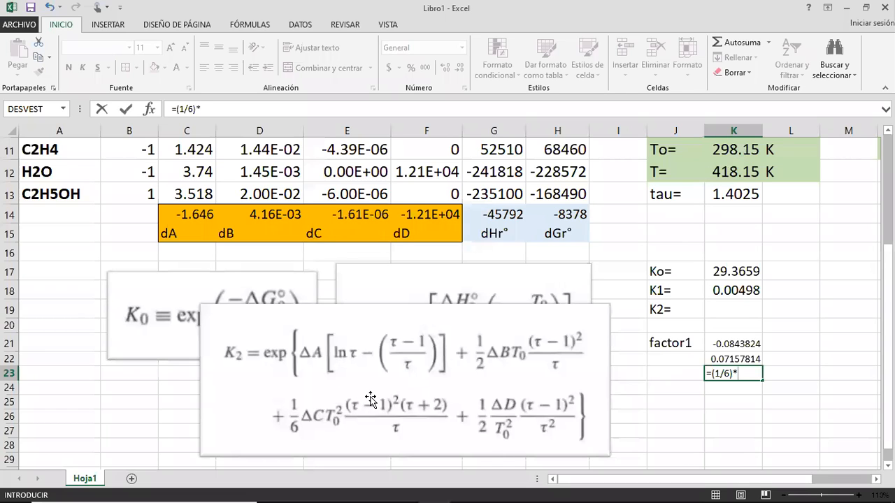
pyautogui.write('E14*K11^2*(')
pyautogui.click(739, 197)
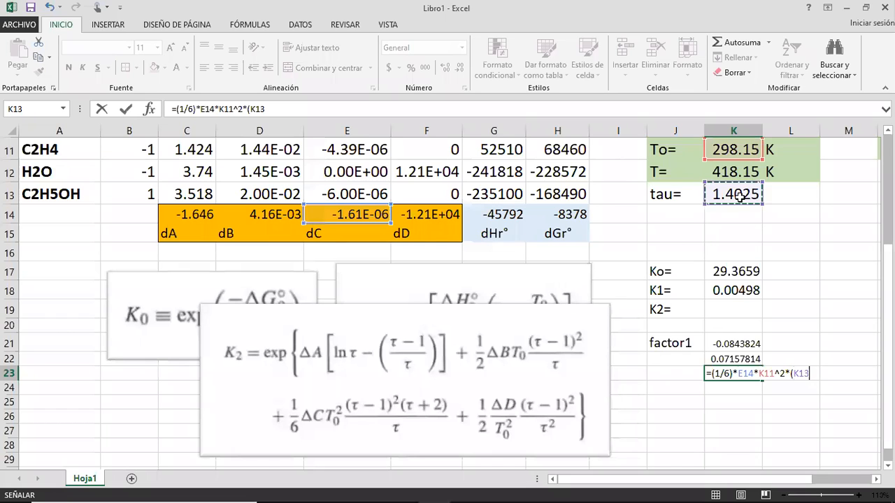
pyautogui.write('-1)^2')
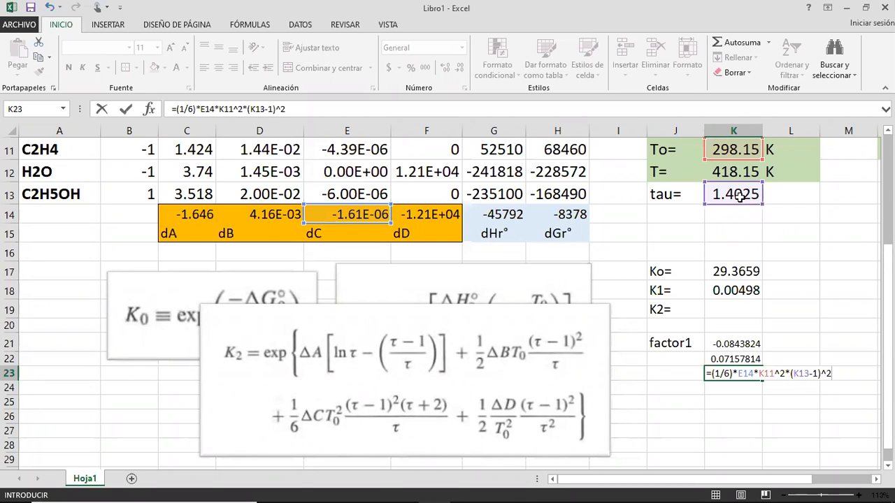
# Complete the K23 formula by multiplying by (K13+2) and dividing by (K13), without any surplus closing parentheses.
pyautogui.write('*(')
pyautogui.click(733, 195)
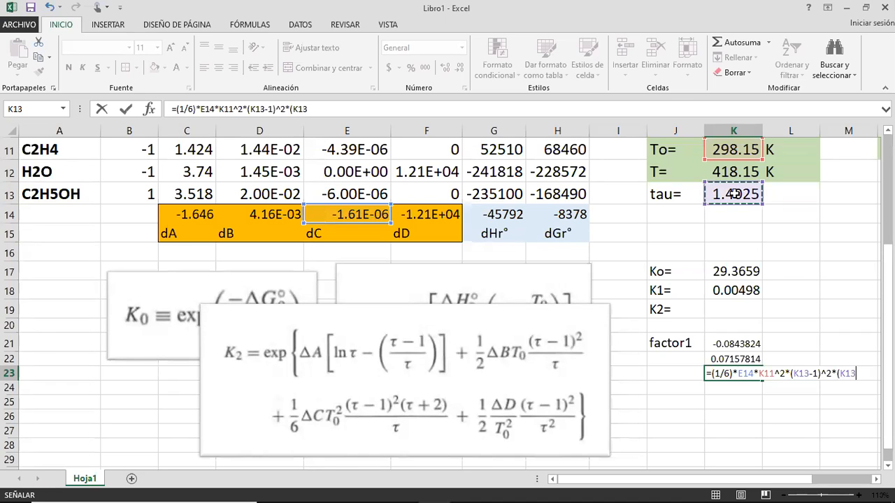
pyautogui.write('+2')
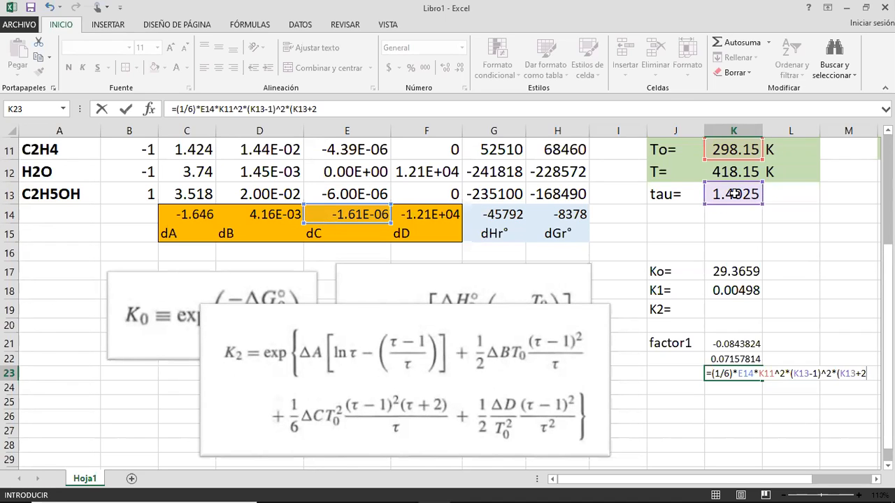
pyautogui.write(')/(')
pyautogui.click(727, 195)
pyautogui.write('))')
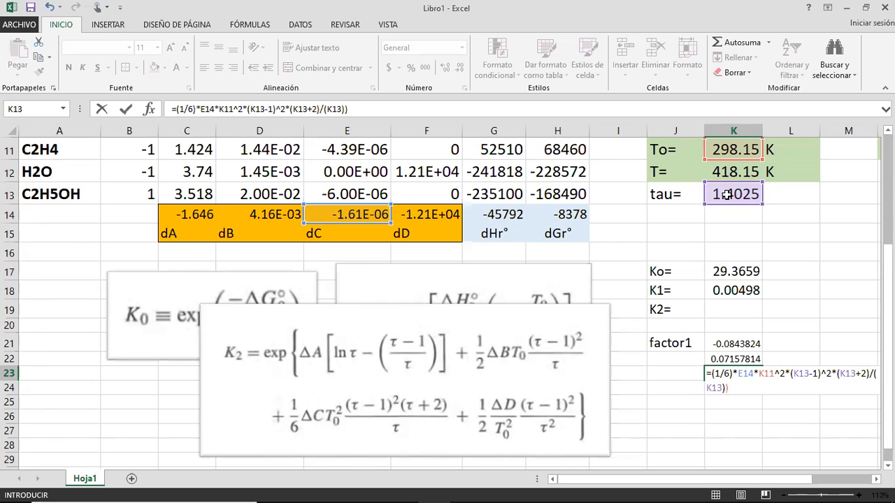
pyautogui.write('))')
pyautogui.press('BackSpace')
pyautogui.press('BackSpace')
pyautogui.press('BackSpace')
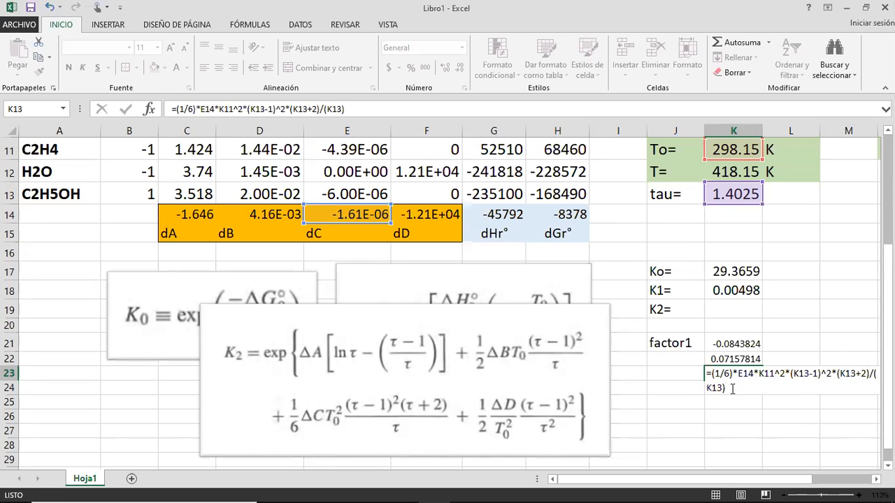
pyautogui.press('Return')
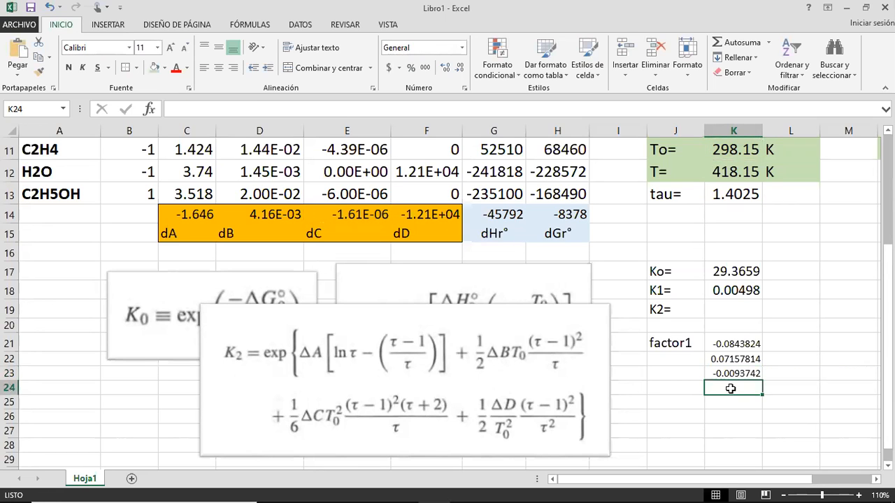
# Begin the fourth K2 term in cell K24 with =0.5*(F14/K11^2.
pyautogui.write('=')
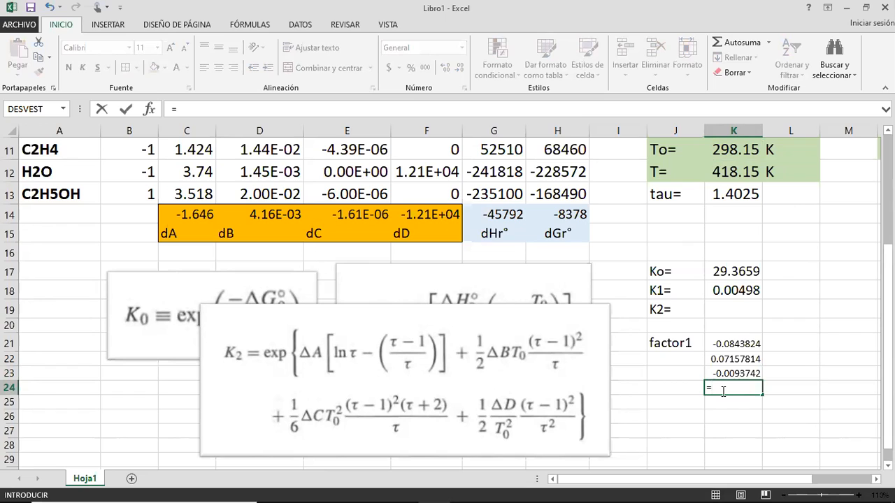
pyautogui.write('0.5')
pyautogui.write('*(')
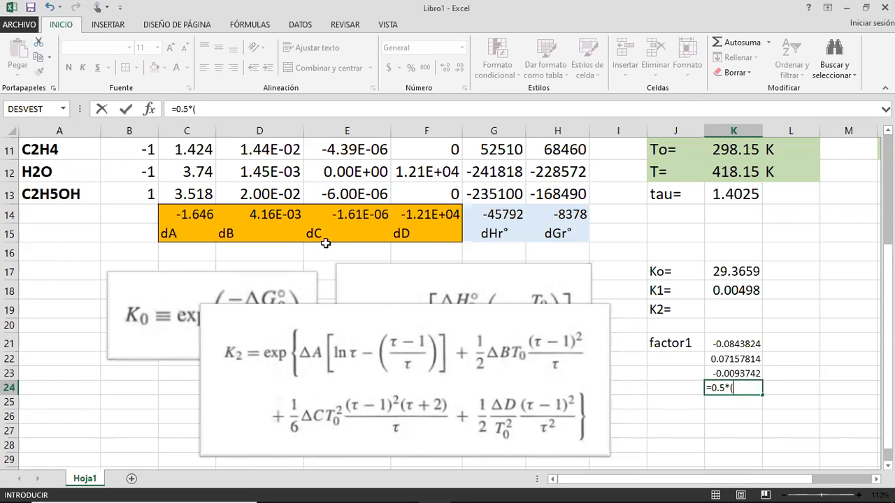
pyautogui.click(421, 215)
pyautogui.write('/')
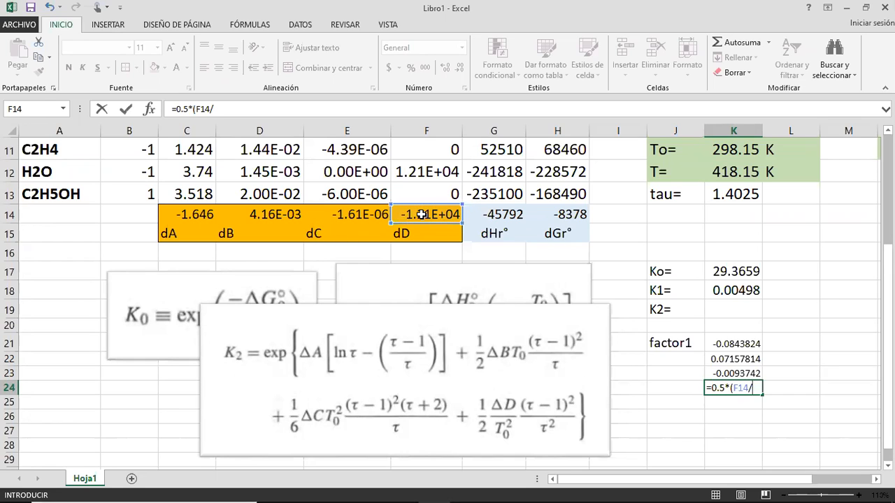
pyautogui.click(734, 149)
pyautogui.write('^2')
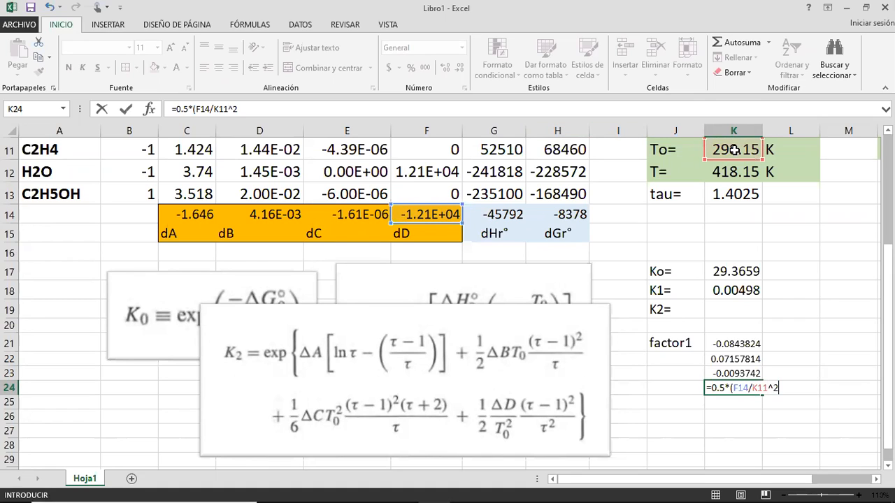
# Complete the K24 formula as =0.5*(F14/K11^2)*(K13-1)^2/(K13^2).
pyautogui.write(')*(')
pyautogui.click(732, 194)
pyautogui.write('-1')
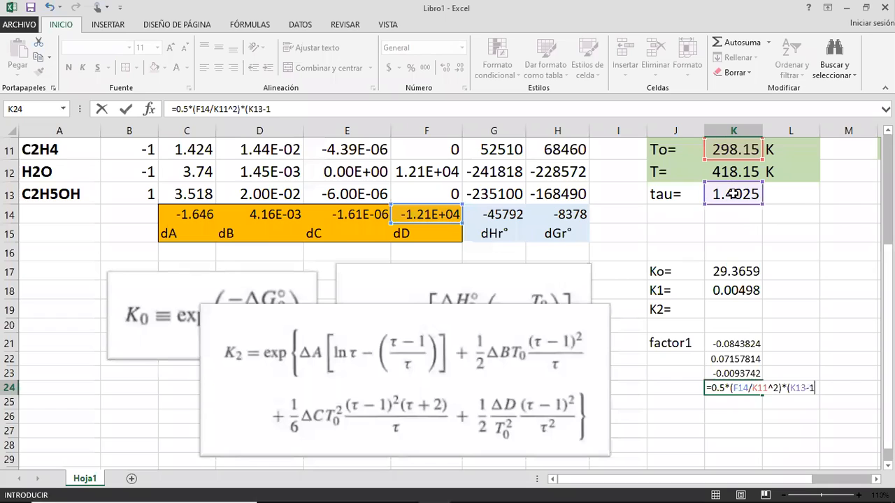
pyautogui.write(')^2/(')
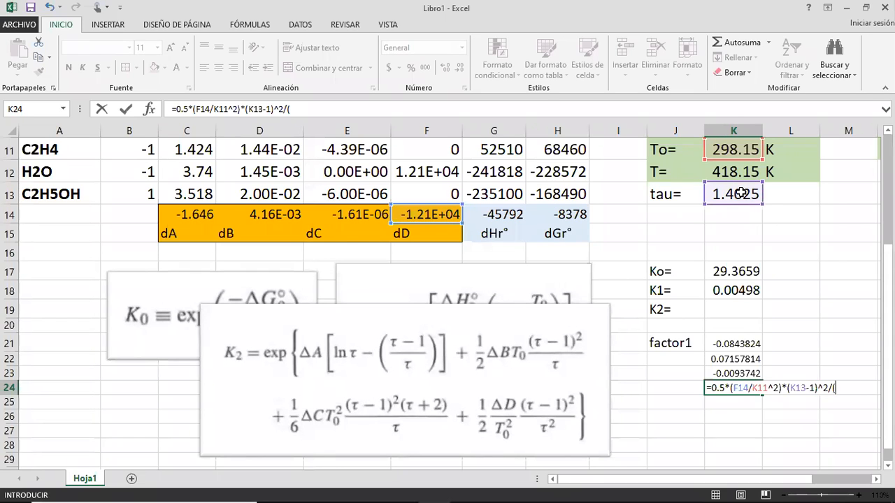
pyautogui.click(741, 194)
pyautogui.write('^2)')
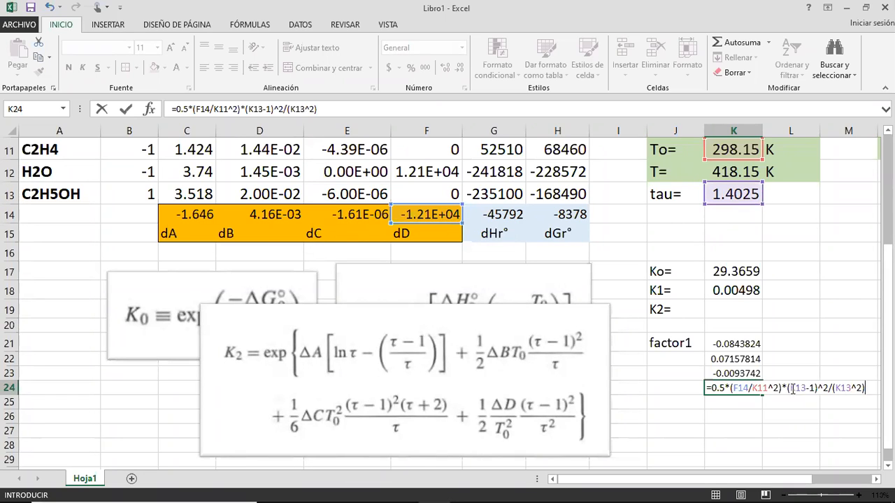
pyautogui.click(854, 386)
pyautogui.press('Return')
# Label the remaining K2 terms factor2, factor3 and factor4 in cells J22 to J24.
pyautogui.press('Up')
pyautogui.press('Up')
pyautogui.press('Up')
pyautogui.press('Left')
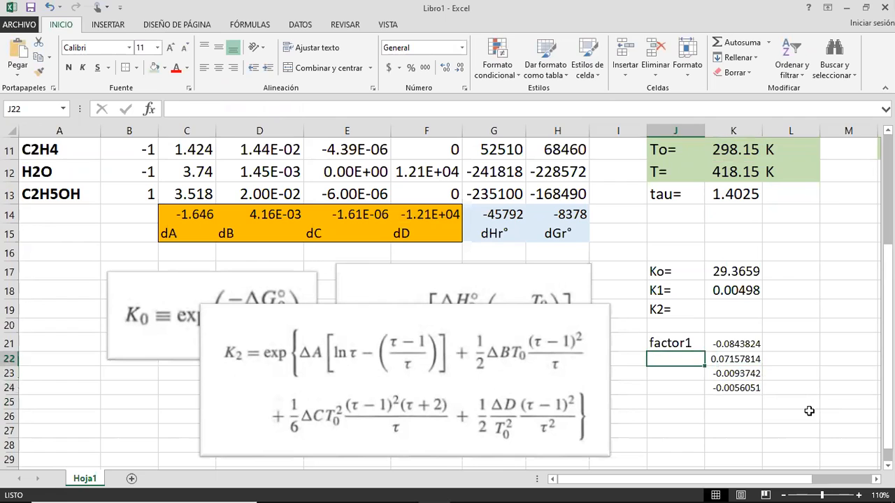
pyautogui.write('f')
pyautogui.write('1')
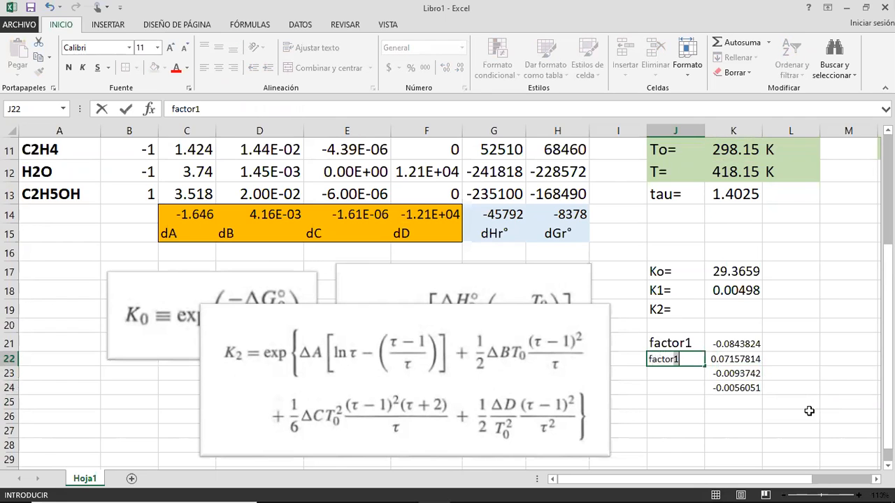
pyautogui.write('.2')
pyautogui.press('Return')
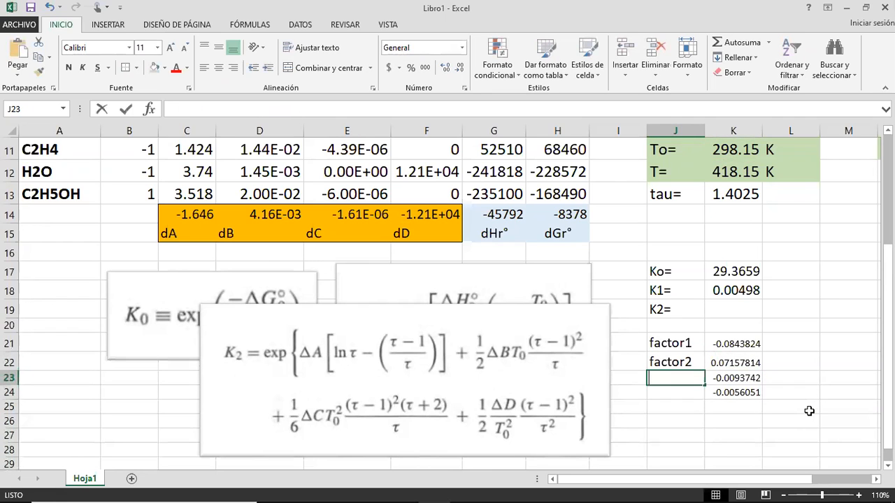
pyautogui.write('factor3')
pyautogui.press('Return')
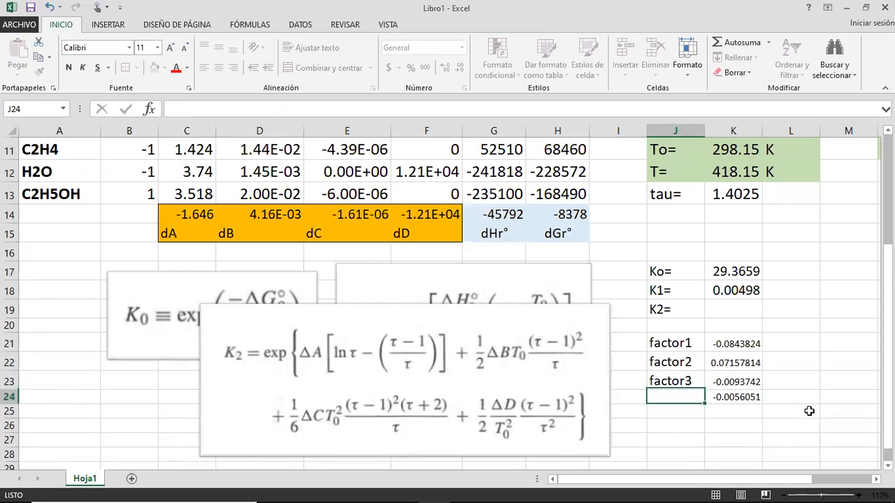
pyautogui.write('factor4')
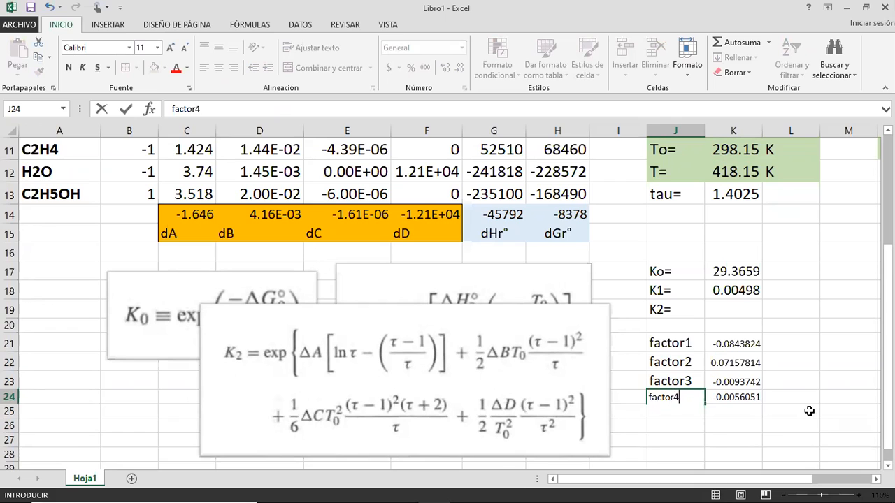
pyautogui.press('Return')
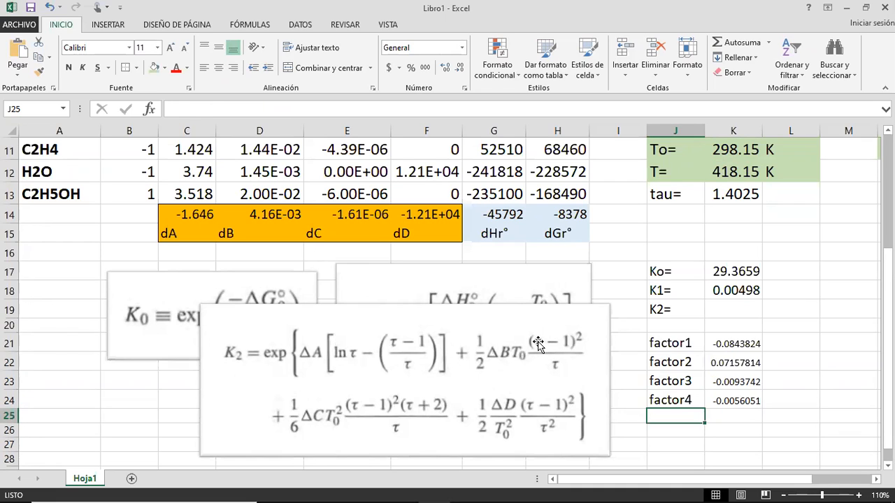
# Calculate K2 in cell K19 as the exponential of the sum of the four factors.
pyautogui.click(737, 324)
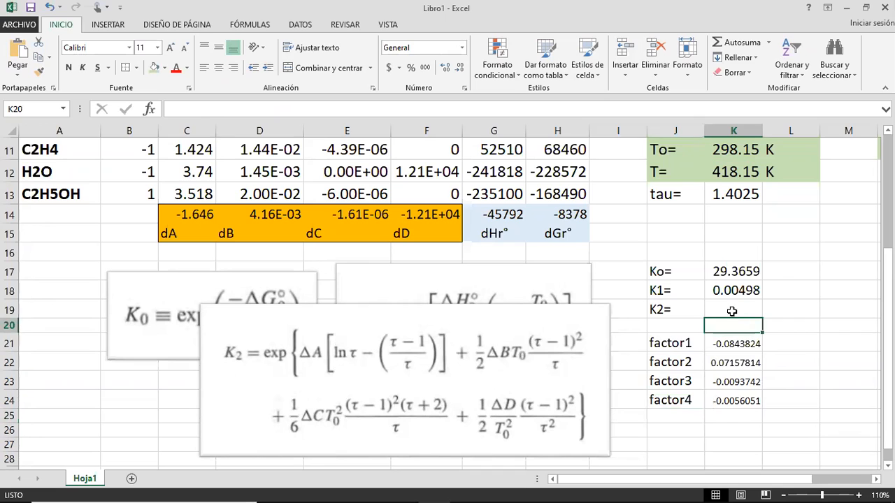
pyautogui.click(730, 312)
pyautogui.write('=')
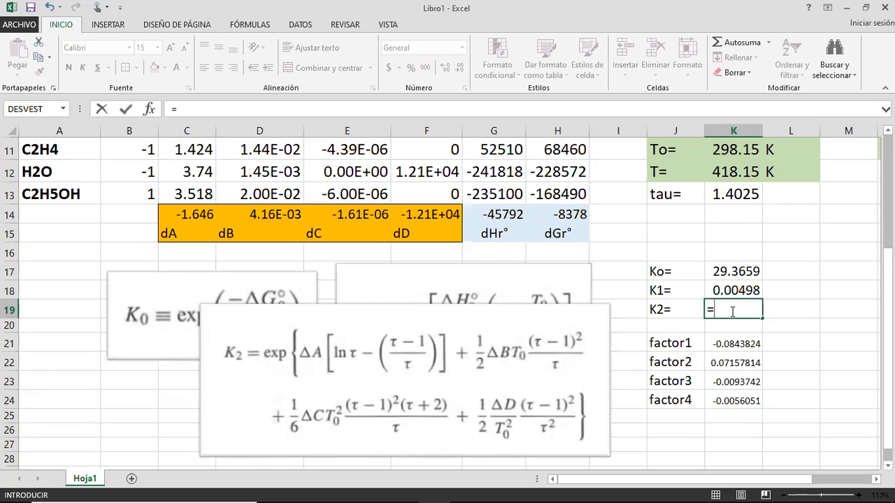
pyautogui.write('e')
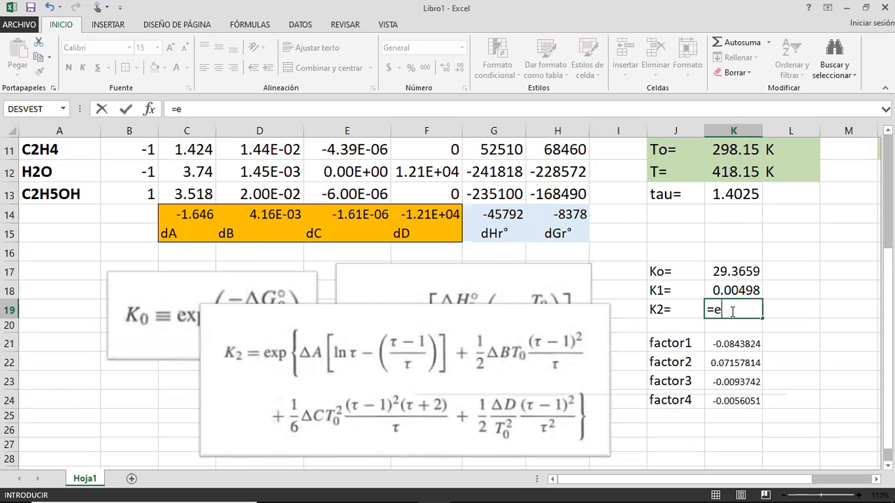
pyautogui.write('xp(s')
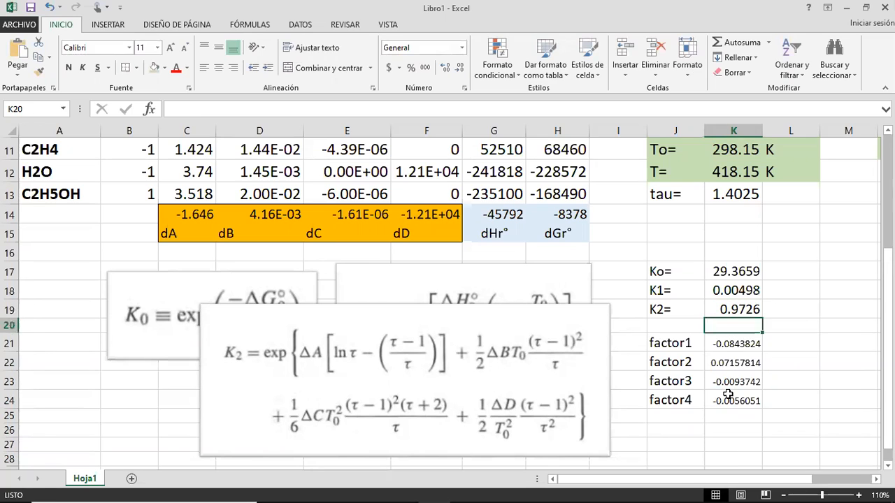
# Enter the label Keq in cell M17, on the same row as Ko.
pyautogui.press('Right')
pyautogui.press('Right')
pyautogui.press('Right')
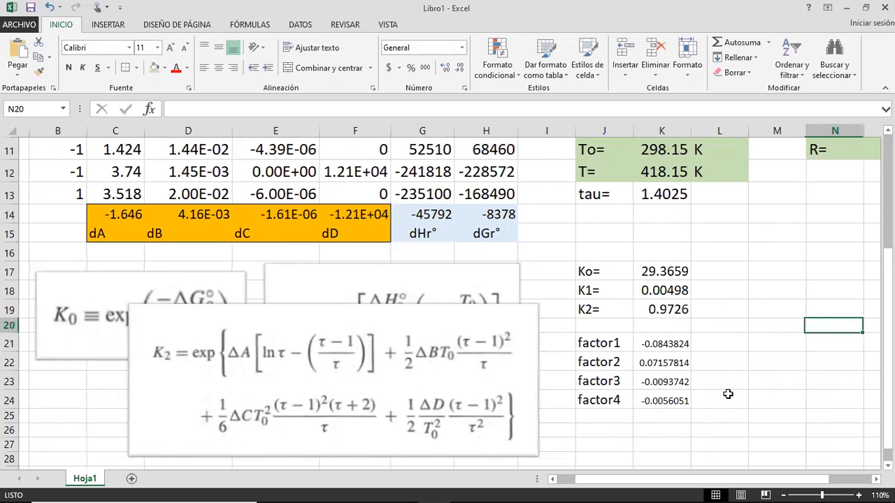
pyautogui.press('Left')
pyautogui.press('Up')
pyautogui.press('Up')
pyautogui.press('Up')
pyautogui.write('K')
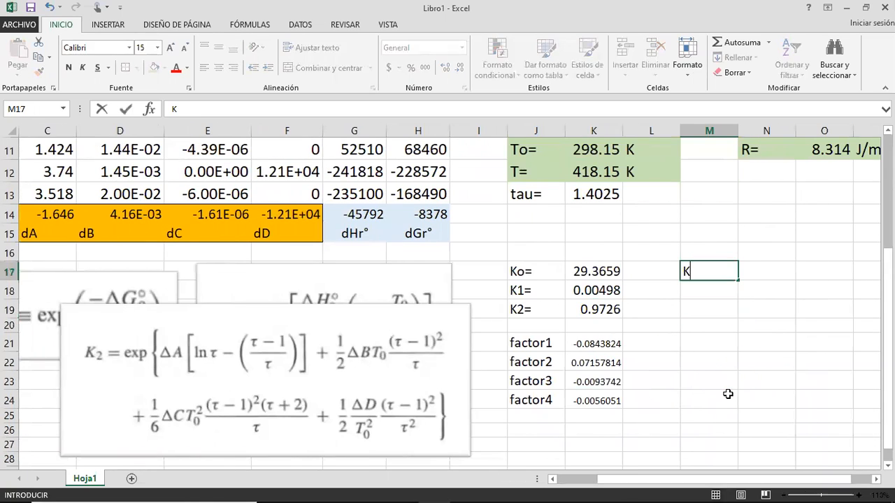
pyautogui.write('eq')
pyautogui.press('Return')
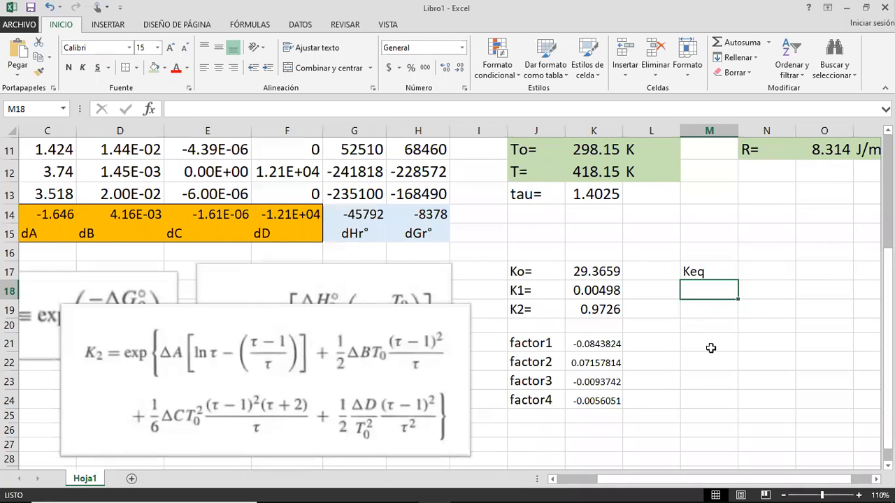
# Calculate the equilibrium constant in cell N17 with the formula =K17*K18*K19.
pyautogui.scroll(-1, 707, 355)
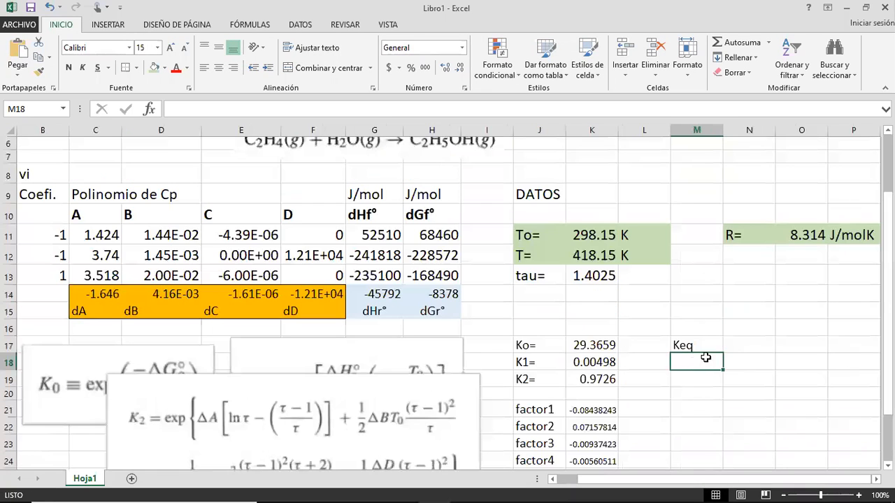
pyautogui.click(742, 351)
pyautogui.write('=')
pyautogui.click(594, 343)
pyautogui.write('*')
pyautogui.click(587, 363)
pyautogui.write('*')
pyautogui.click(583, 379)
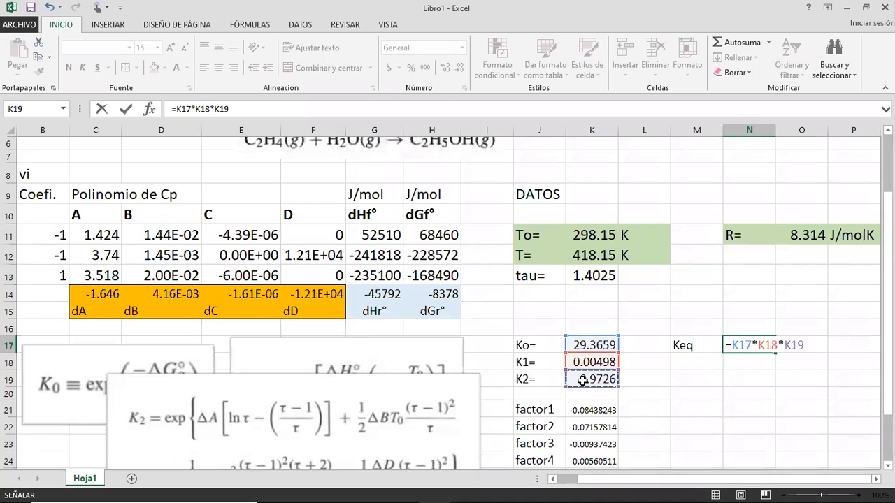
pyautogui.press('Return')
pyautogui.press('Up')
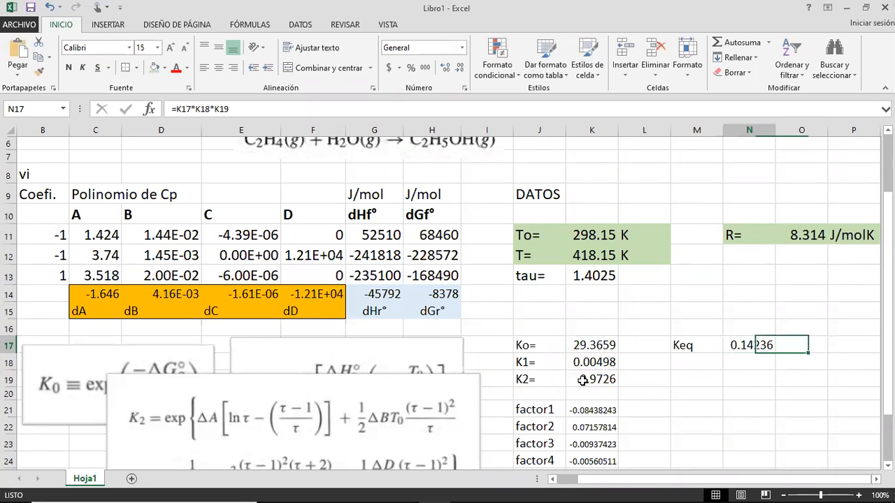
# Add the temperature note "a 145°C" below the Keq label in cell M18.
pyautogui.press('Left')
pyautogui.press('Right')
pyautogui.press('Right')
pyautogui.press('Left')
pyautogui.press('Left')
pyautogui.press('Down')
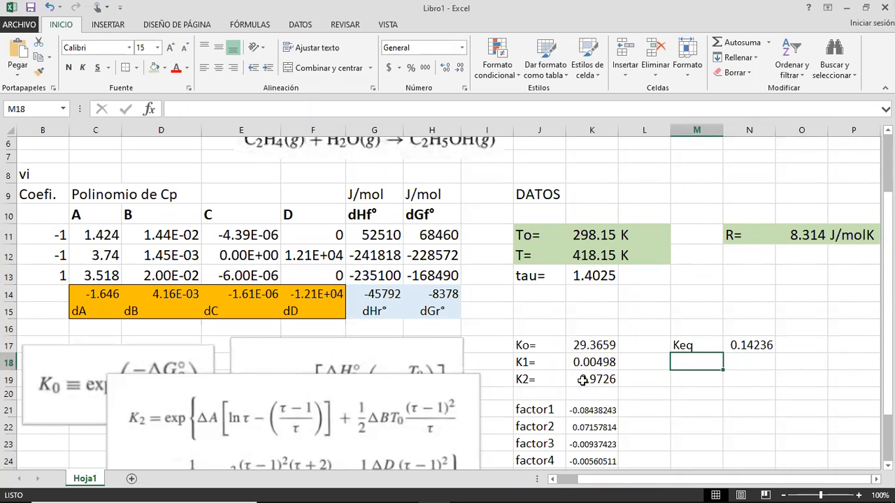
pyautogui.write('a 4')
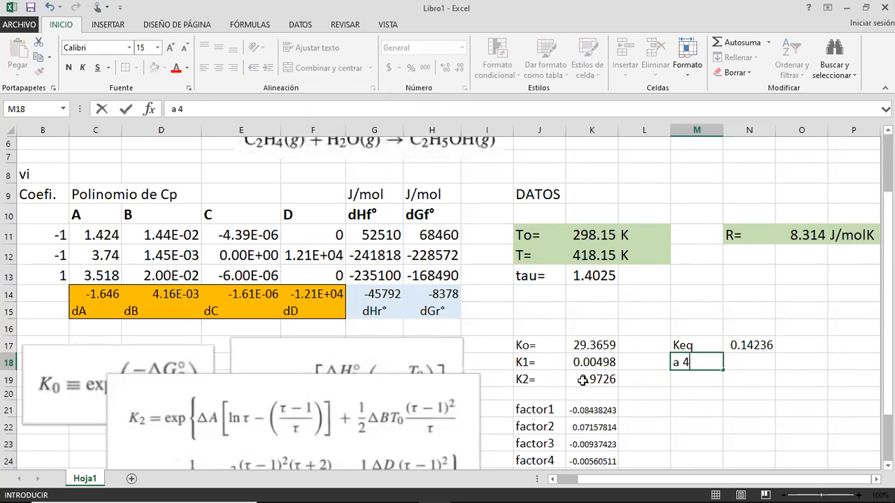
pyautogui.press('BackSpace')
pyautogui.scroll(1, 676, 362)
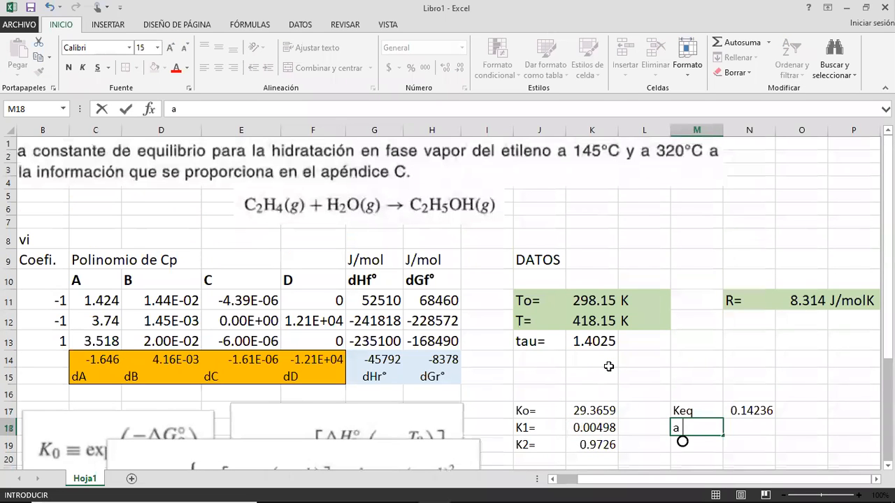
pyautogui.scroll(-2, 676, 335)
pyautogui.write('1')
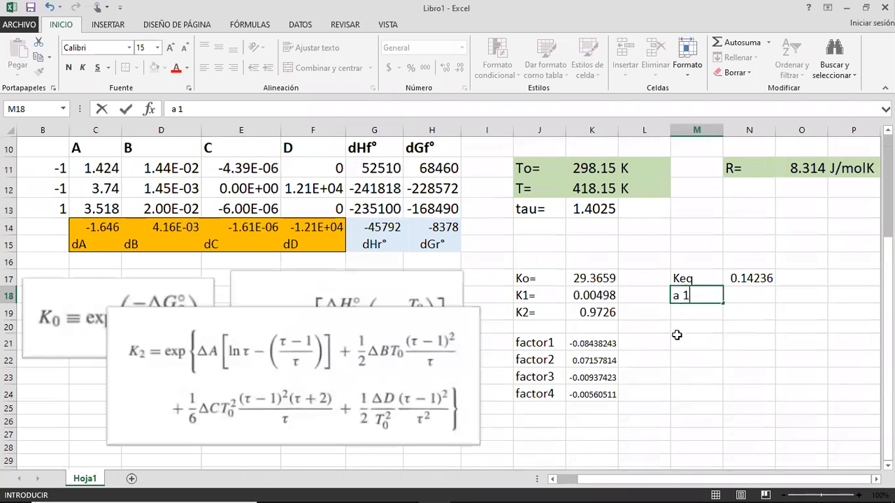
pyautogui.write('45°C')
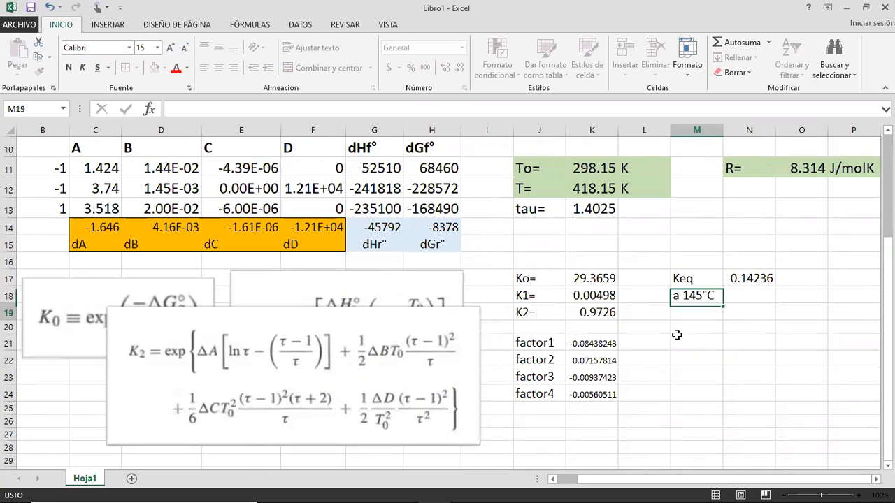
pyautogui.press('Return')
# Delete the duplicate equilibrium constant value from cell O17, beside the Keq result.
pyautogui.press('Right')
pyautogui.press('Up')
pyautogui.press('Up')
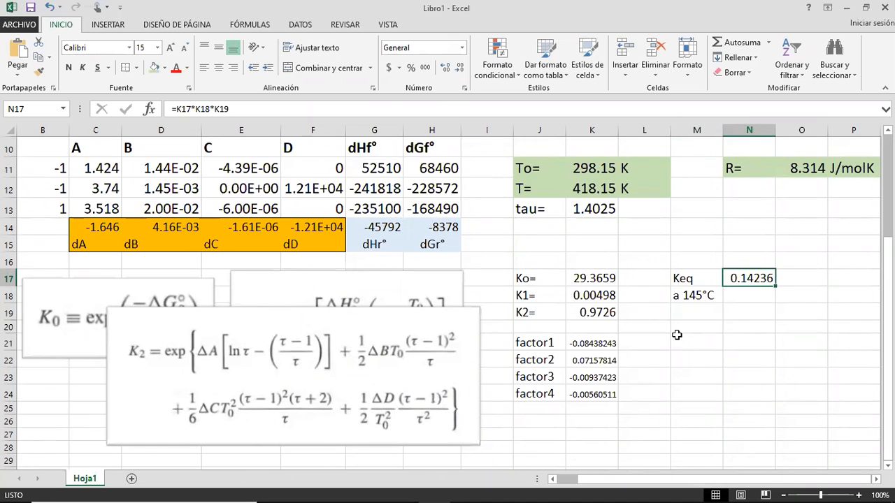
pyautogui.press('Right')
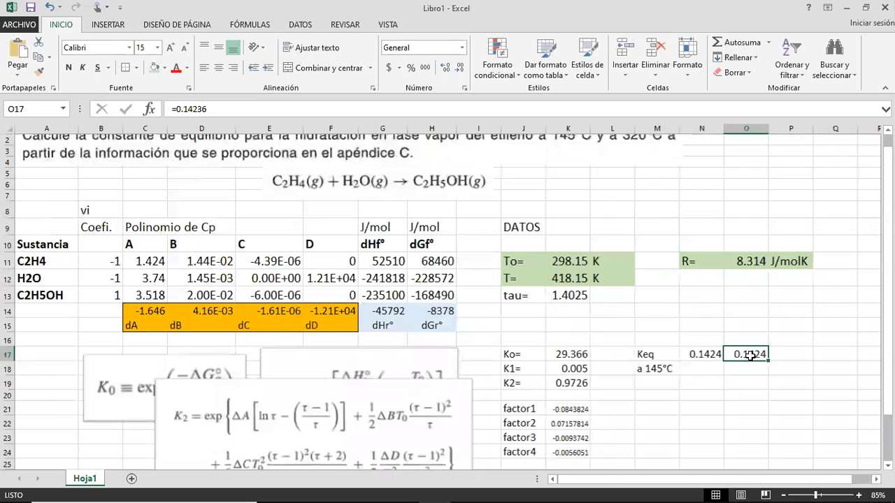
pyautogui.press('Delete')
pyautogui.press('Left')
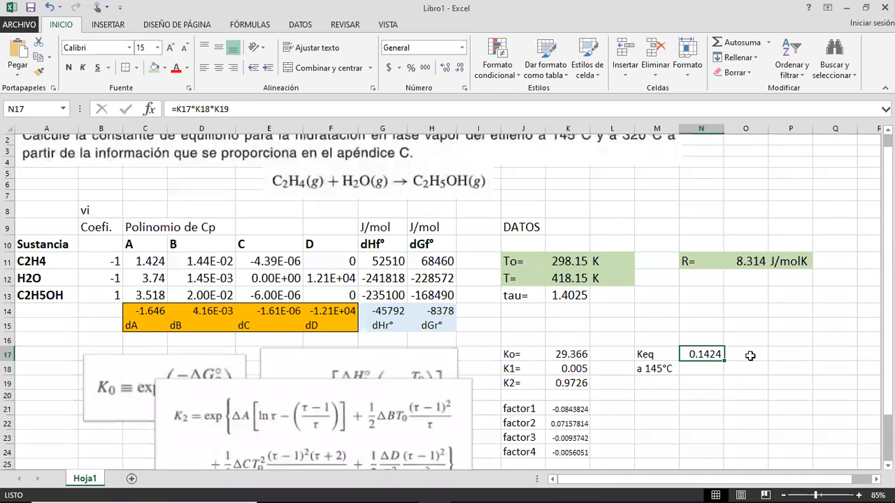
# Remove the temperature note from M18 and enter the label "KEQ a 145°C=" in cell M21.
pyautogui.press('Down')
pyautogui.press('Down')
pyautogui.press('Down')
pyautogui.press('Down')
pyautogui.press('Left')
pyautogui.write('KE')
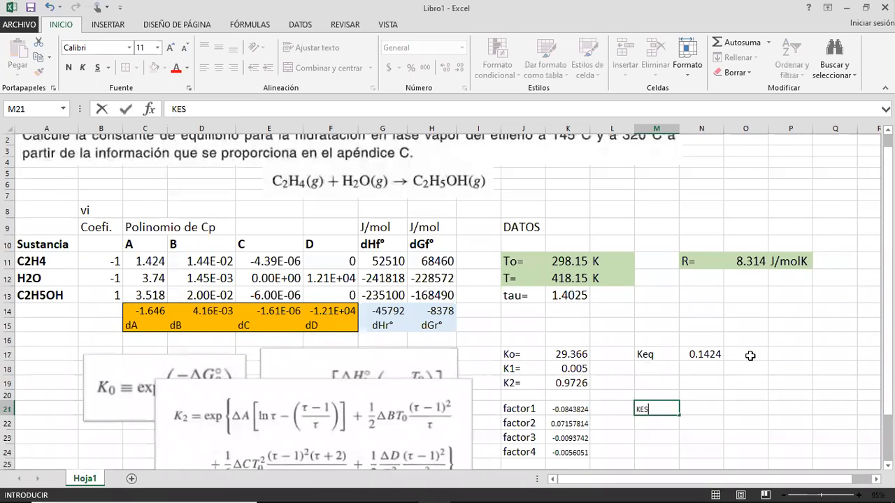
pyautogui.write('Q a 145')
pyautogui.write(' C')
pyautogui.press('BackSpace')
pyautogui.press('BackSpace')
pyautogui.write('°C=')
pyautogui.press('Return')
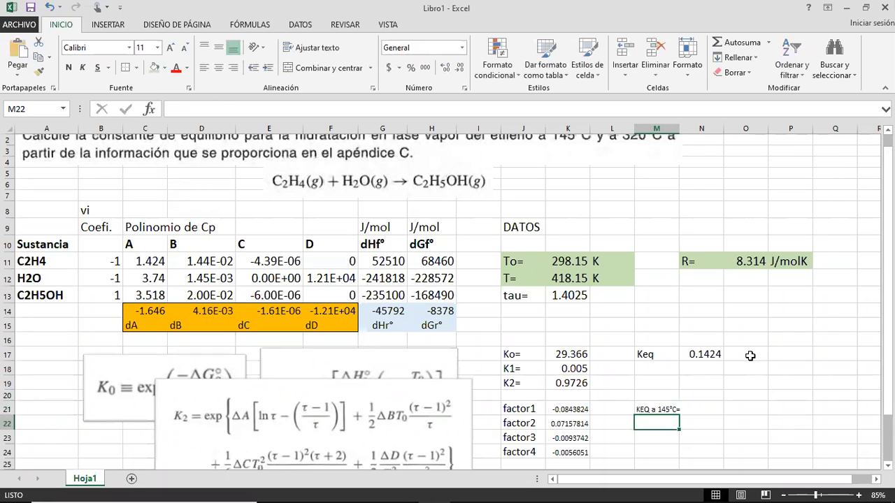
# Record the equilibrium constant 0.14236 in cell N21, beside the 145°C label.
pyautogui.keyDown('ctrl'); pyautogui.scroll(1, 750, 356); pyautogui.keyUp('ctrl')
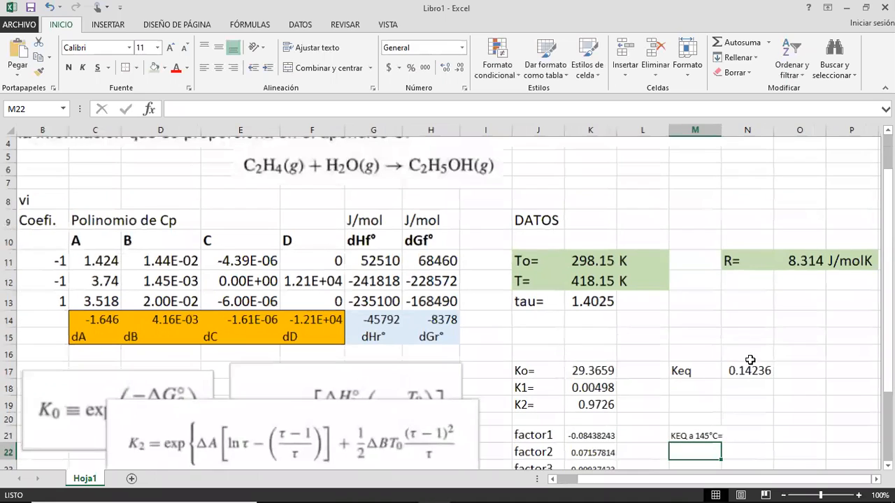
pyautogui.scroll(-1, 756, 397)
pyautogui.click(756, 397)
pyautogui.write('0.14236')
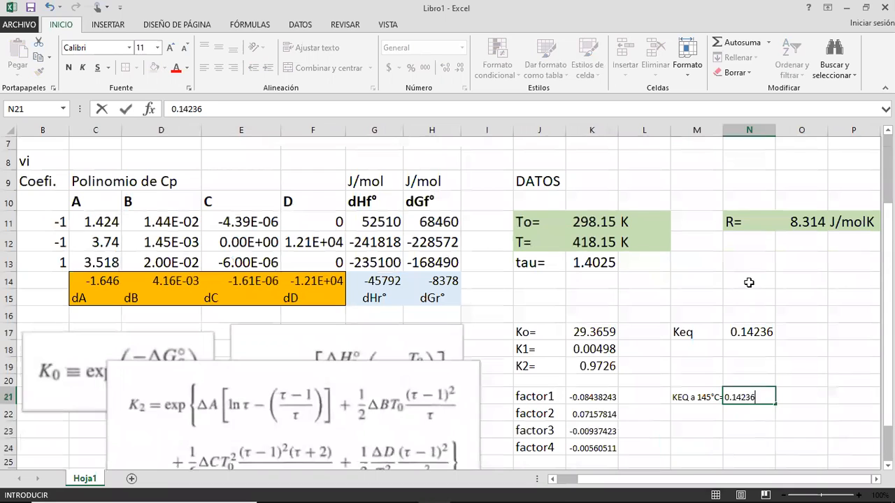
pyautogui.press('Return')
# Set the font size of M21:N21 to 15 and widen column M to fit the label.
pyautogui.moveTo(721, 126); pyautogui.dragTo(734, 126)
pyautogui.moveTo(760, 397); pyautogui.dragTo(700, 394)
pyautogui.click(146, 47)
pyautogui.write('15')
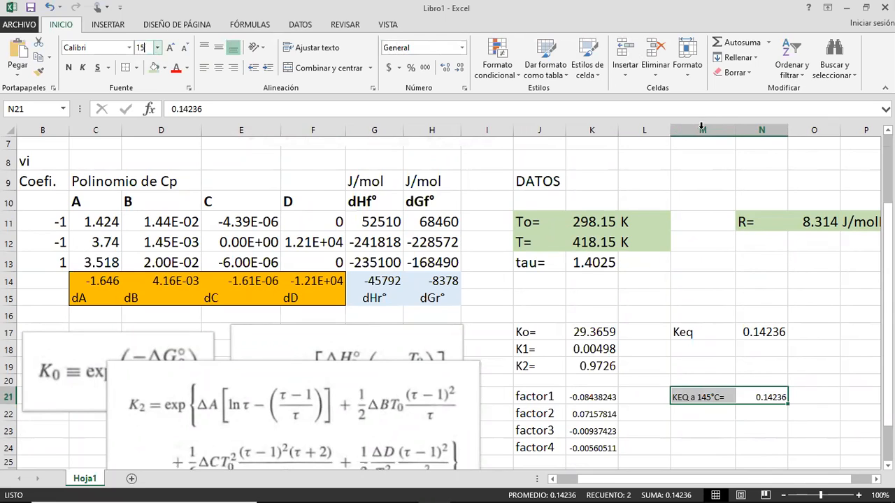
pyautogui.press('Return')
pyautogui.moveTo(735, 130); pyautogui.dragTo(753, 130)
pyautogui.click(778, 412)
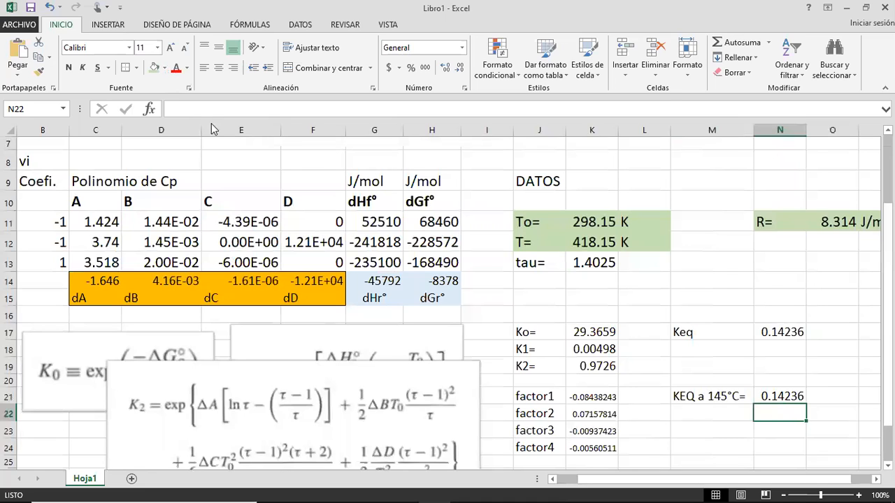
# Enter the label "KEQ a 320°C=" in cell M22 and shade the results block M21:N22 orange.
pyautogui.click(698, 418)
pyautogui.write('KEQ a 320°C=')
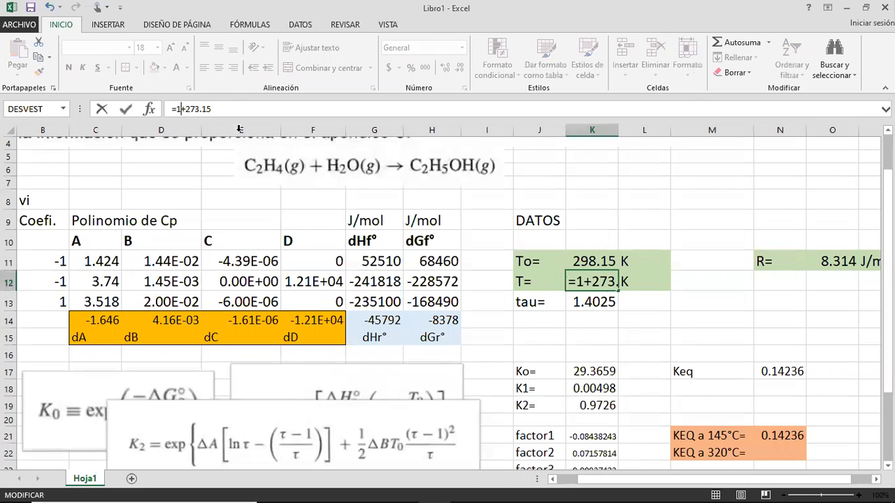
# Try the temperature formula =320+273.15 in cell K12.
pyautogui.press('BackSpace')
pyautogui.write('320')
pyautogui.press('Return')
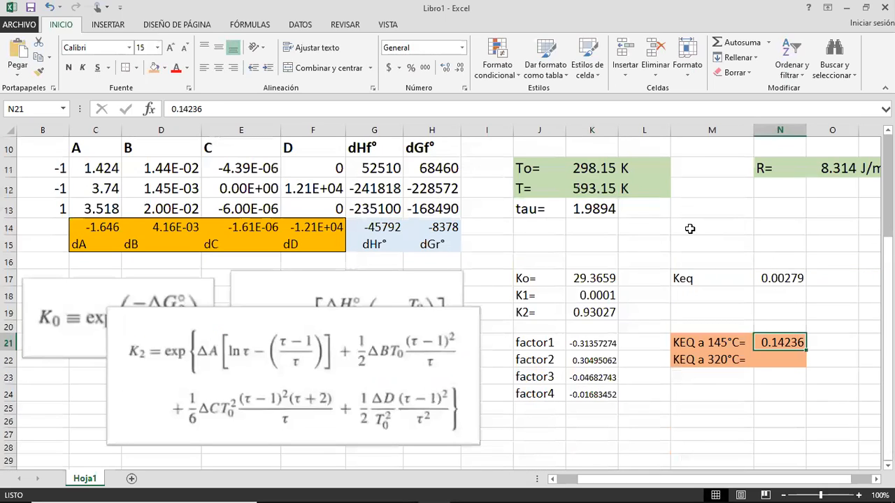
# Check the recalculated Keq in N17 against the results block, and undo the temperature change in K12.
pyautogui.press('Up')
pyautogui.press('Up')
pyautogui.press('Up')
pyautogui.press('Up')
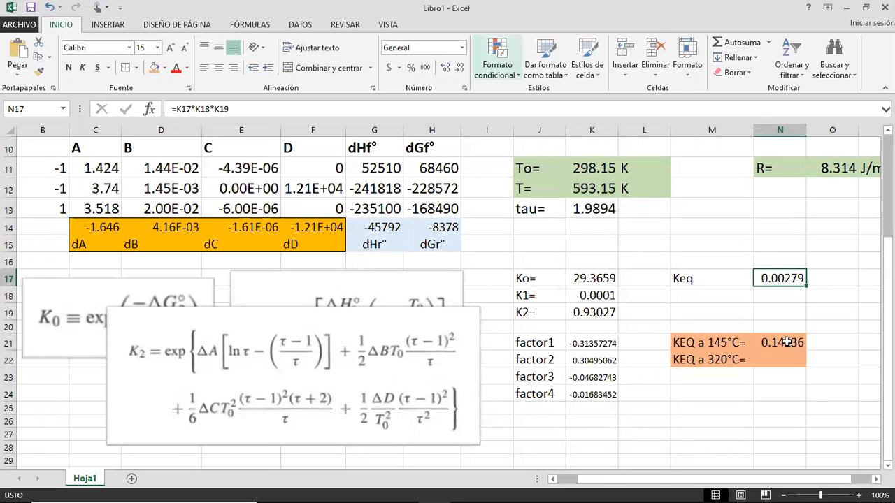
pyautogui.moveTo(747, 345); pyautogui.dragTo(773, 357)
pyautogui.click(774, 280)
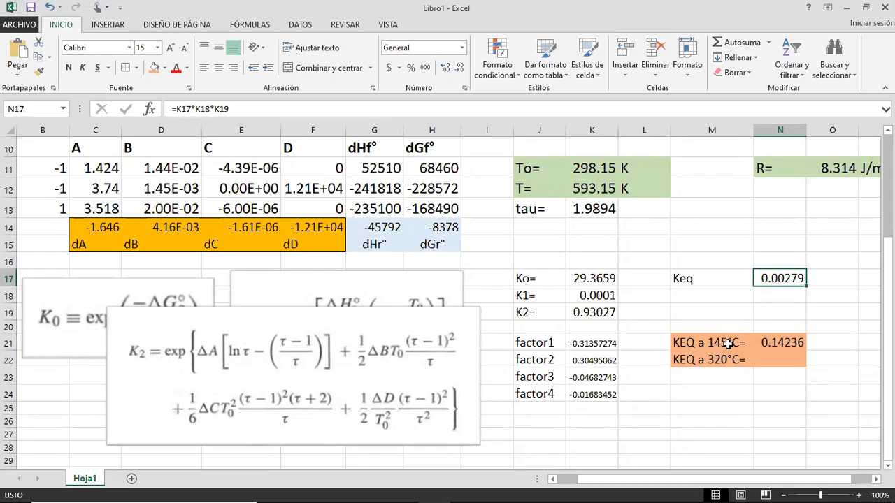
pyautogui.hotkey('ctrl', 'z')
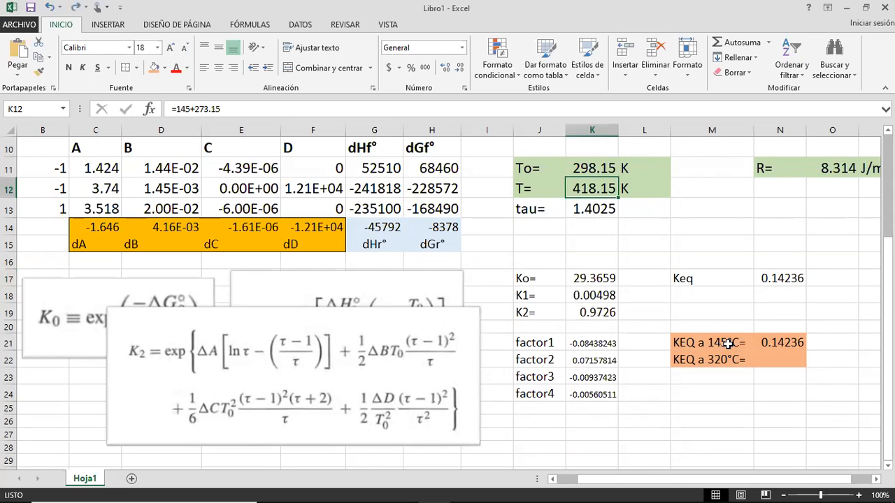
# Examine the Keq formula in N17 and its references, and compare it with the 145°C and 320°C result rows.
pyautogui.moveTo(711, 282); pyautogui.dragTo(763, 280)
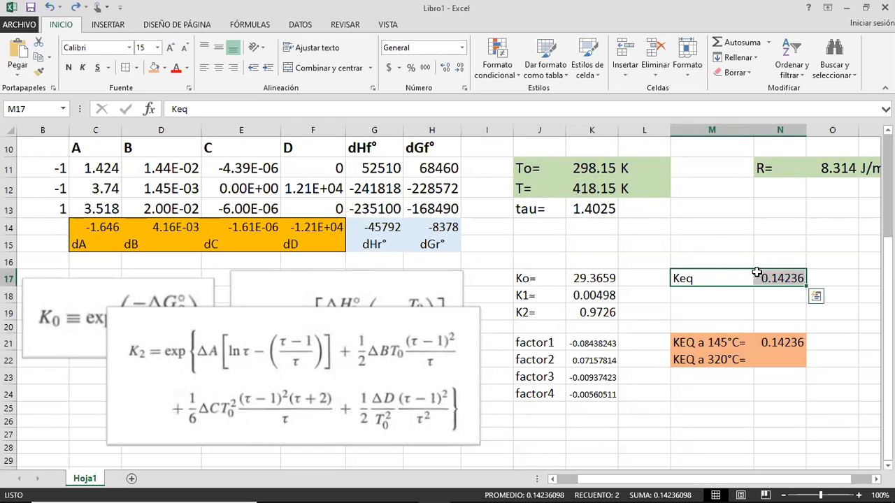
pyautogui.doubleClick(774, 279)
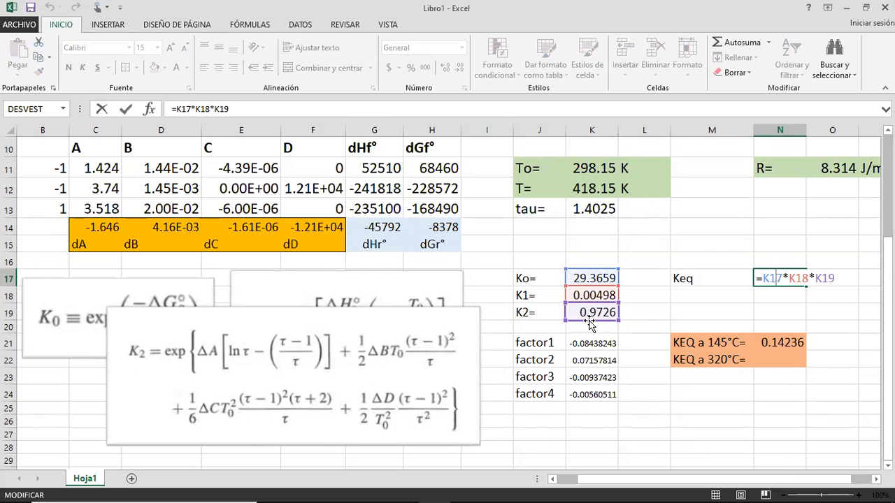
pyautogui.hotkey('ctrl', 'Return')
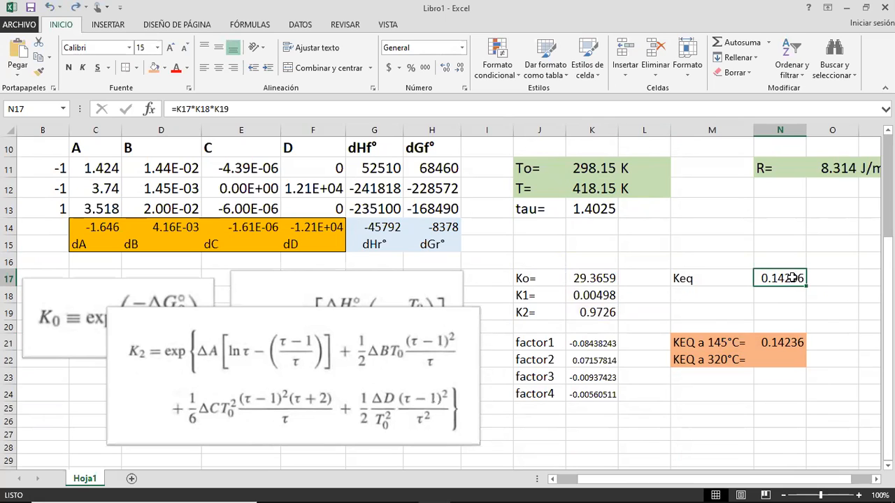
pyautogui.click(779, 343)
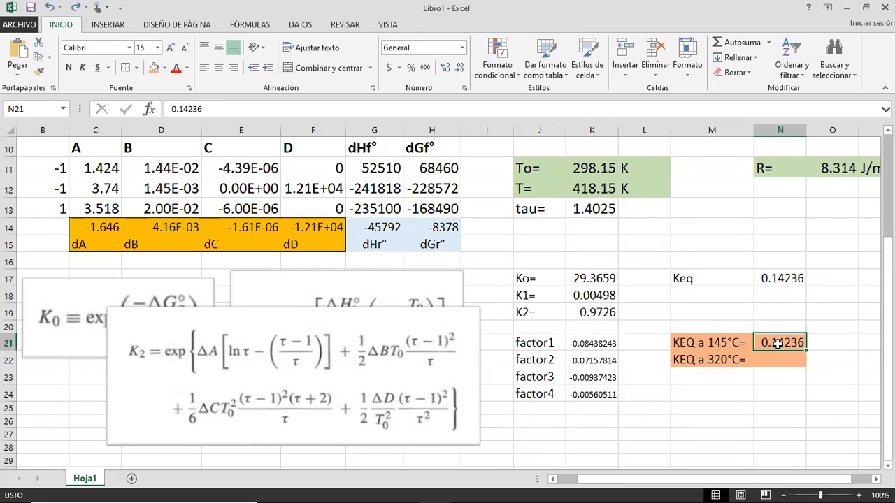
pyautogui.moveTo(727, 342); pyautogui.dragTo(765, 342)
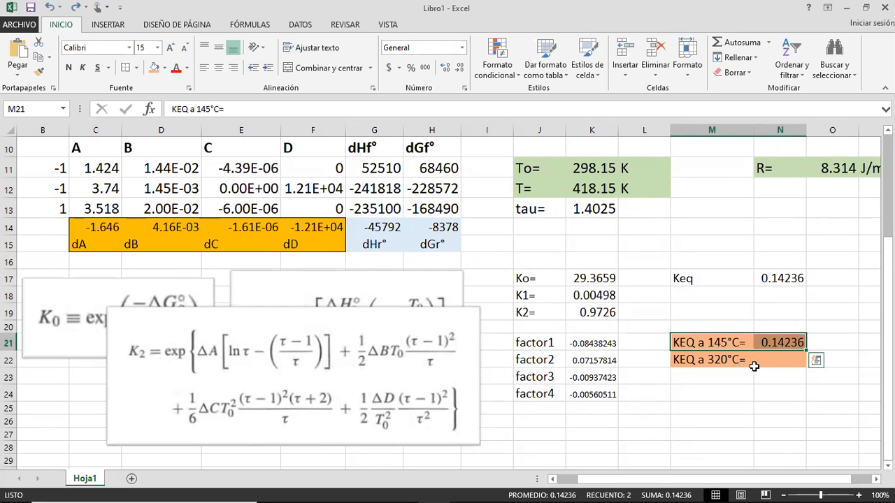
pyautogui.click(733, 362)
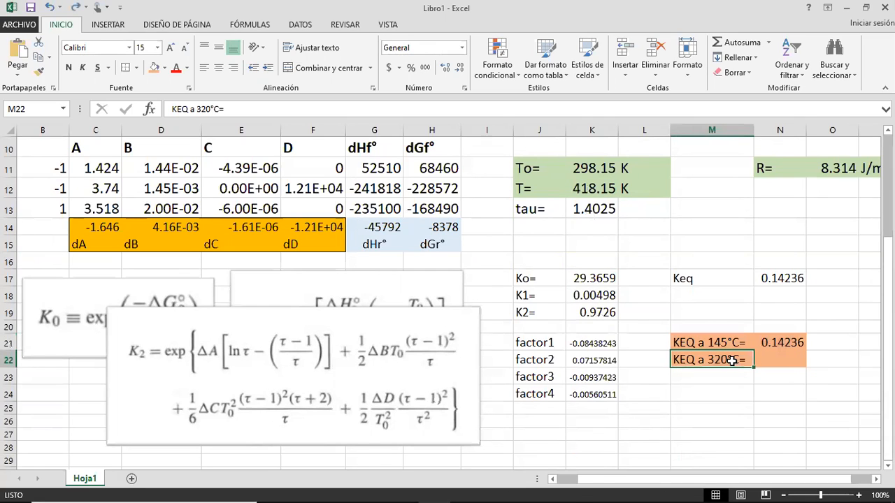
pyautogui.moveTo(738, 361); pyautogui.dragTo(774, 360)
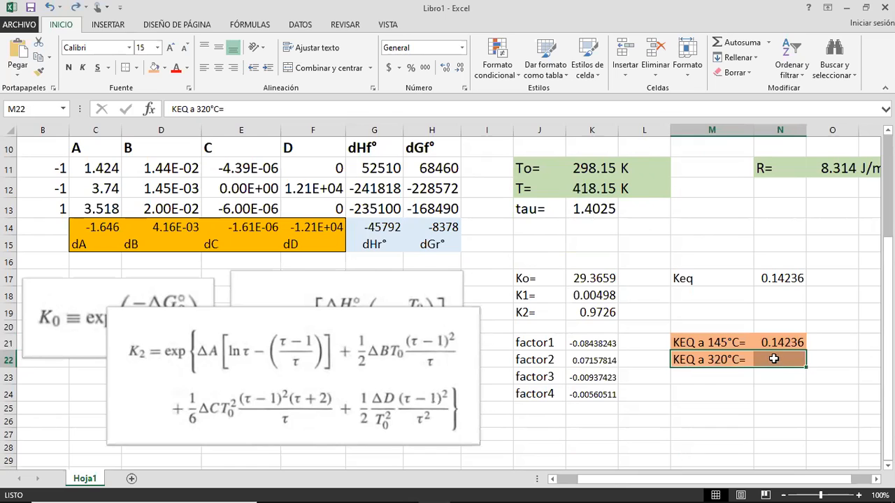
pyautogui.click(737, 358)
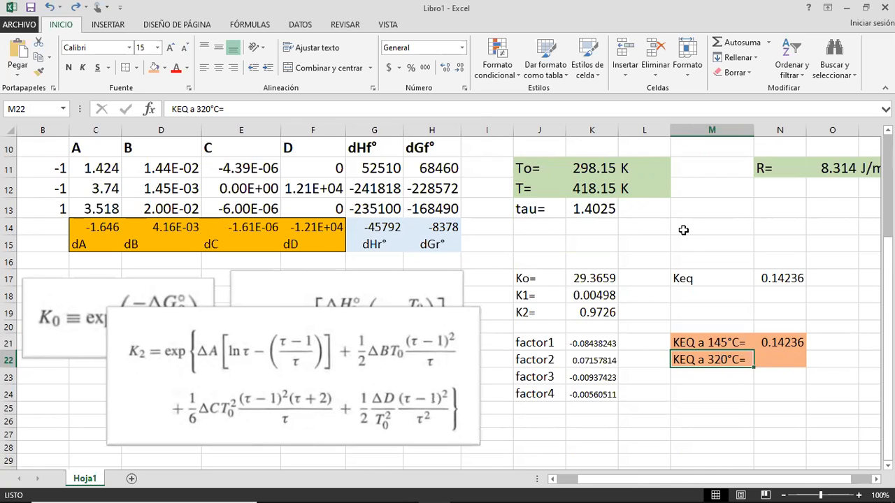
# Change the temperature formula in cell K12 to =320+273.15.
pyautogui.scroll(2, 724, 311)
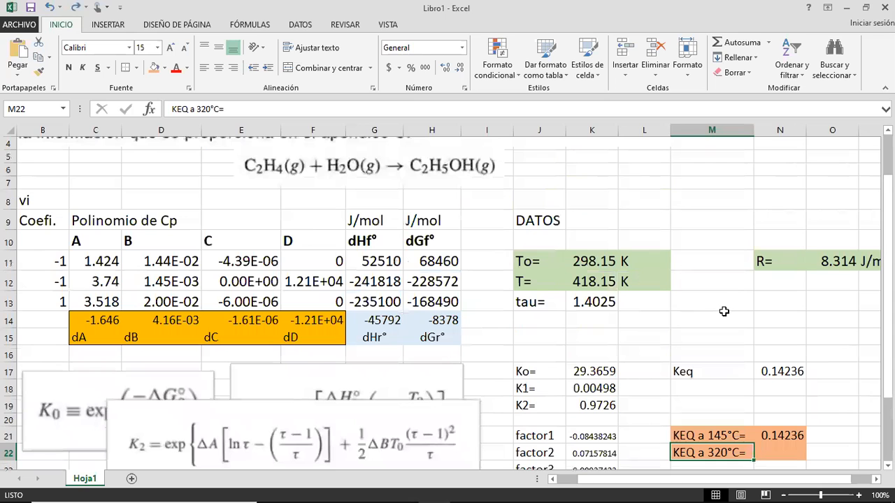
pyautogui.scroll(1, 725, 303)
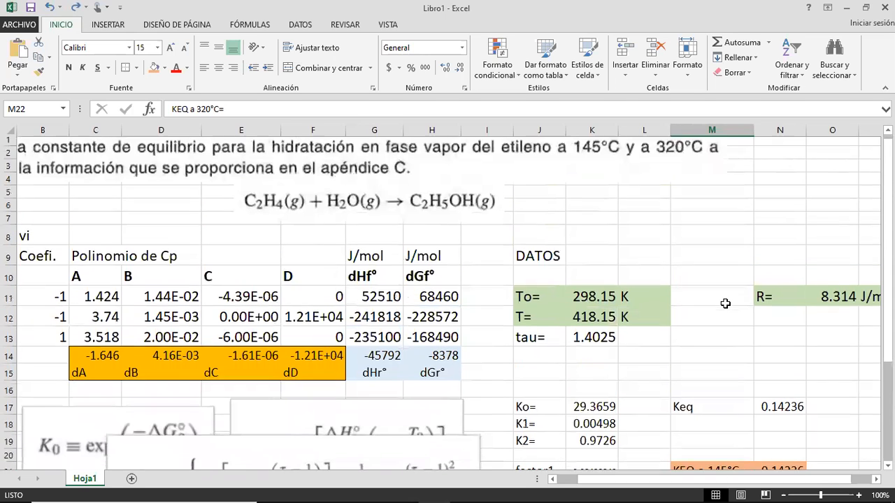
pyautogui.scroll(-2, 725, 304)
pyautogui.scroll(-1, 724, 304)
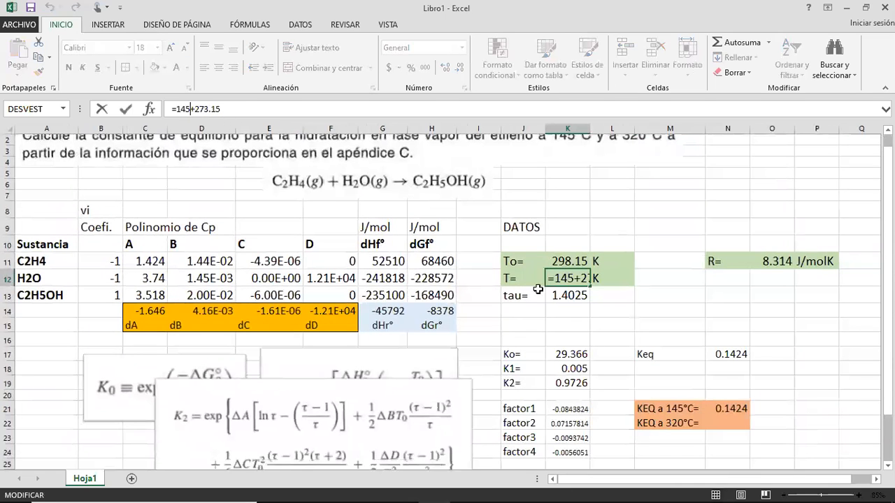
pyautogui.press('BackSpace')
pyautogui.press('BackSpace')
pyautogui.press('BackSpace')
pyautogui.write('320')
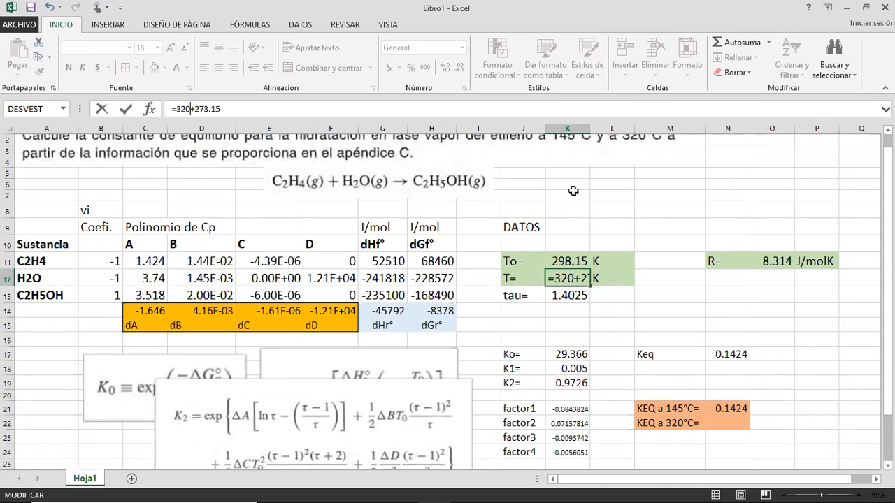
pyautogui.press('Return')
pyautogui.press('Return')
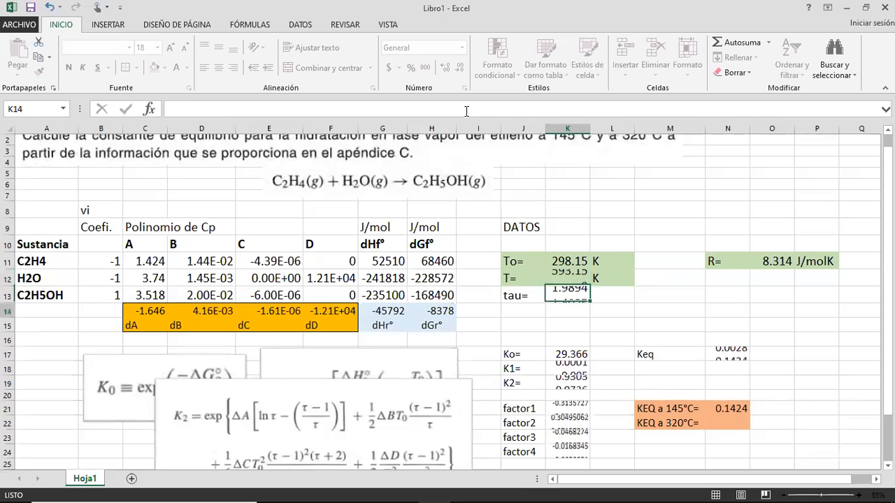
# Record the 320°C equilibrium constant as 0.0028 in cell N22 and enlarge the results block's font to size 20.
pyautogui.click(578, 297)
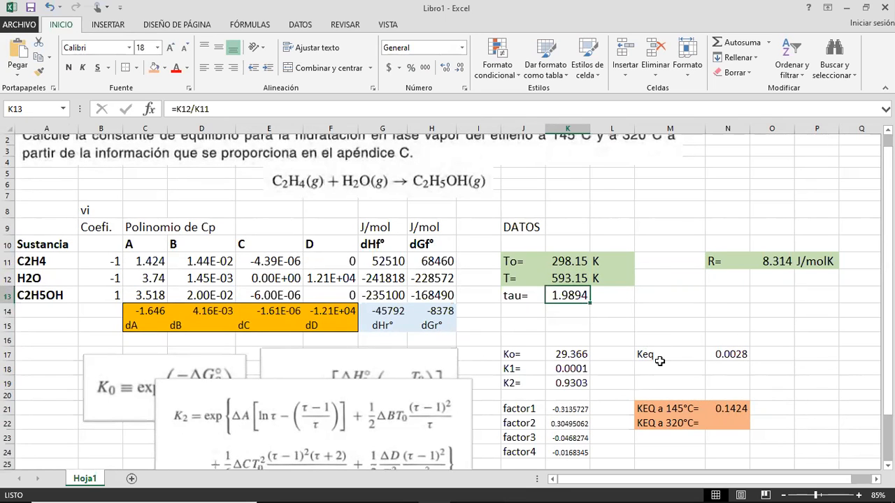
pyautogui.scroll(-1, 659, 360)
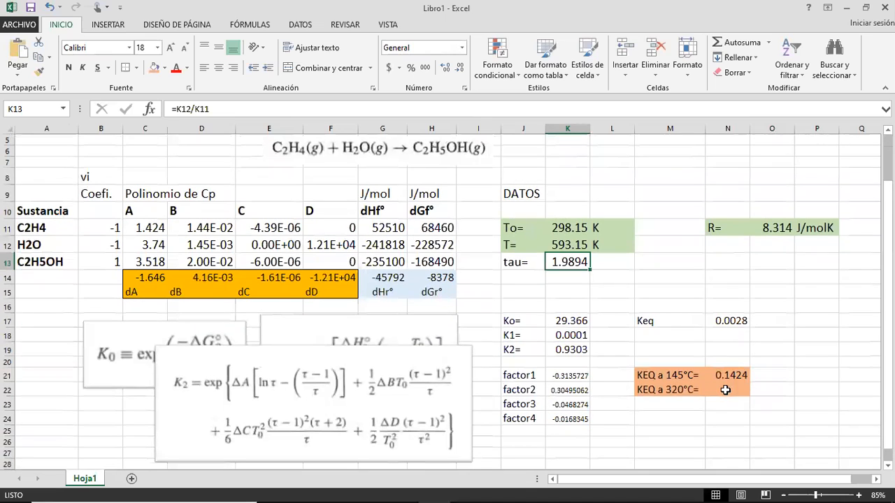
pyautogui.click(725, 390)
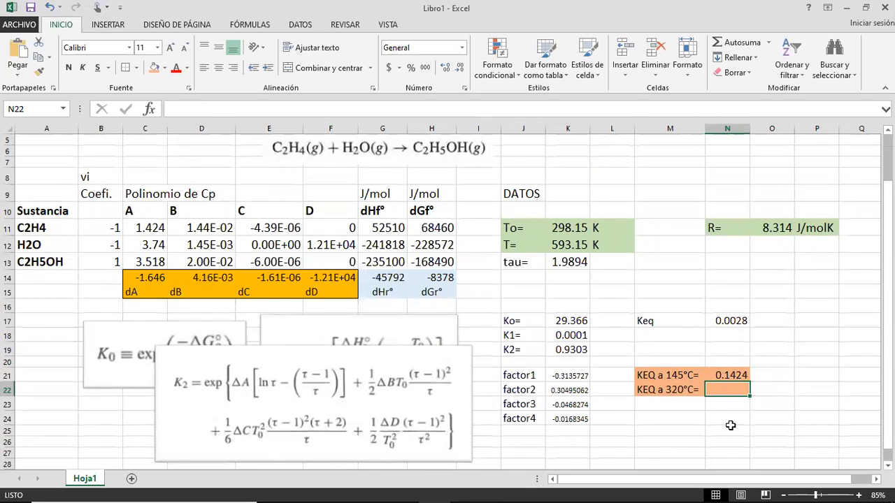
pyautogui.write('0')
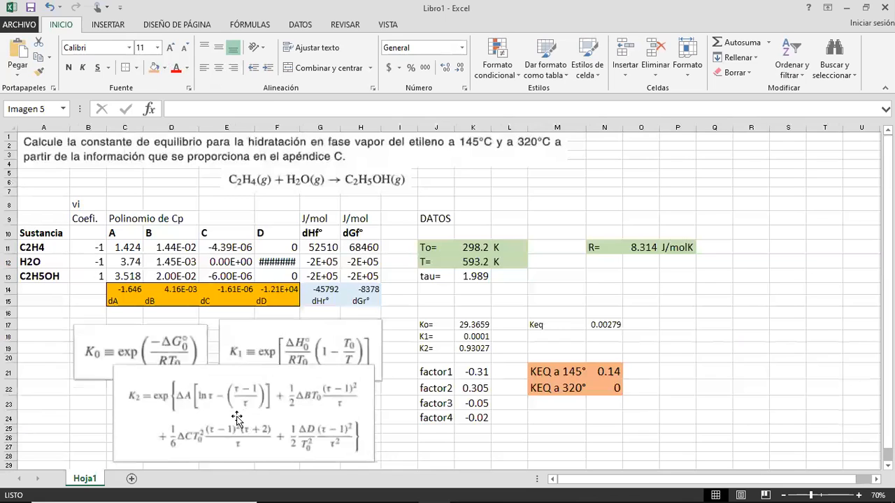
# Move the K2 equation picture below the K0 and K1 equations and widen column F to fit its values.
pyautogui.moveTo(264, 404); pyautogui.dragTo(238, 419)
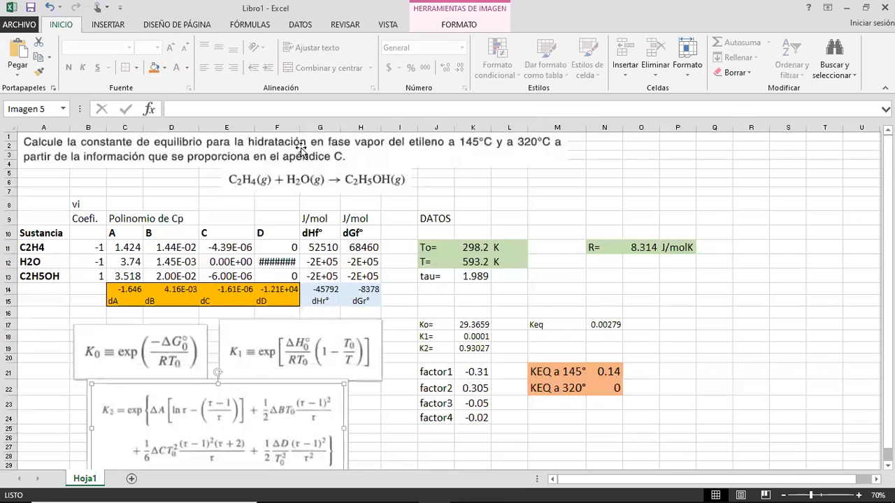
pyautogui.moveTo(298, 129); pyautogui.dragTo(314, 128)
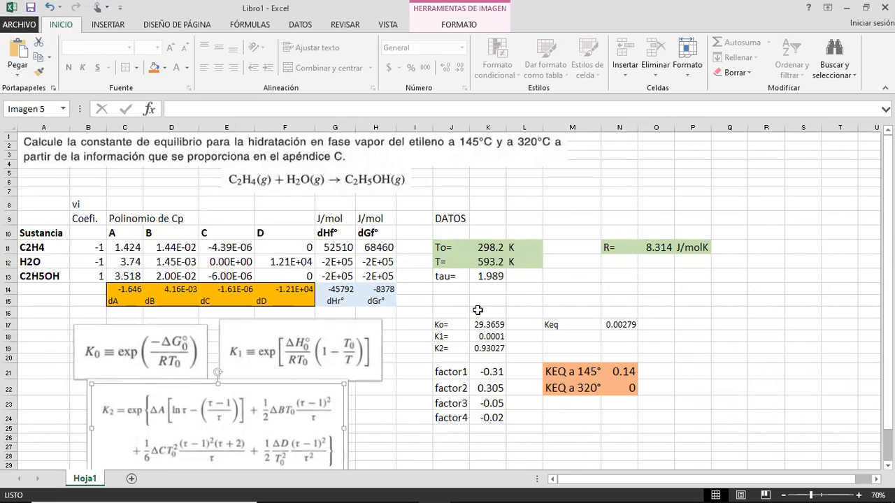
# Set the font size of the data and constants range J11:K24 to 15.
pyautogui.click(449, 250)
pyautogui.moveTo(449, 250); pyautogui.dragTo(489, 418)
pyautogui.click(149, 48)
pyautogui.write('15')
pyautogui.press('Return')
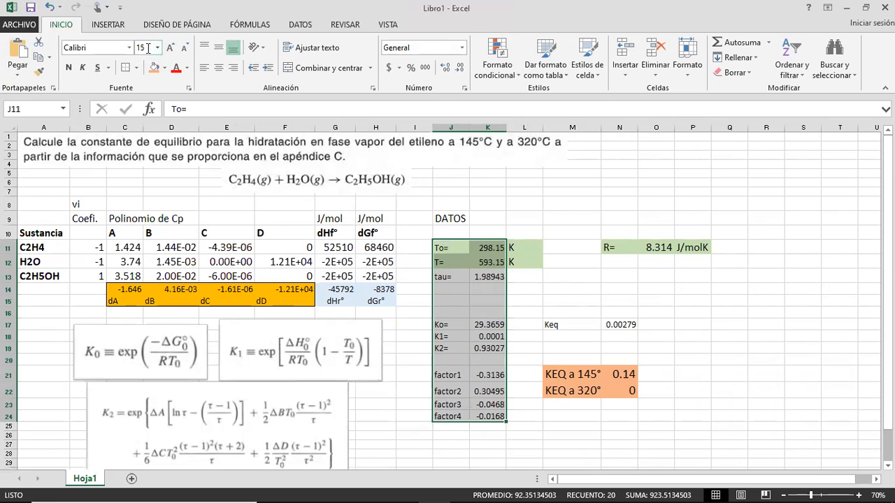
# Widen column N so the Keq value and both recorded results show more decimals.
pyautogui.click(632, 323)
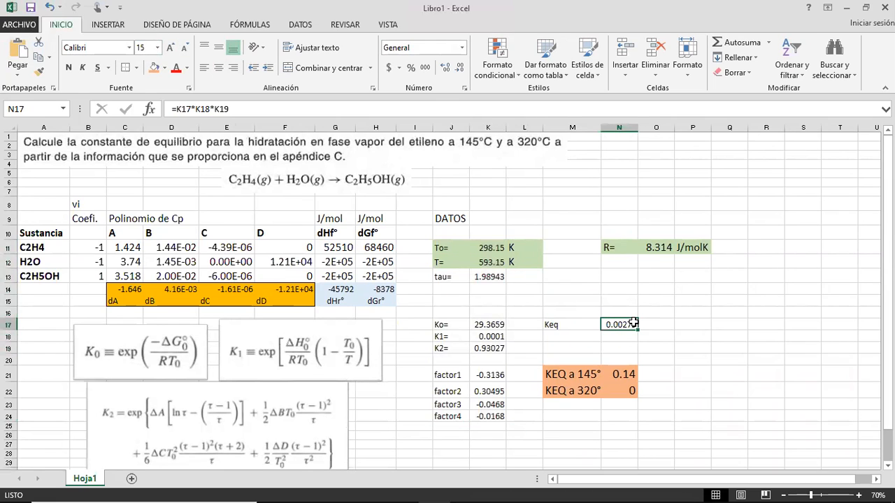
pyautogui.press('Left')
pyautogui.press('Left')
pyautogui.press('Right')
pyautogui.press('Right')
pyautogui.moveTo(636, 119); pyautogui.dragTo(677, 122)
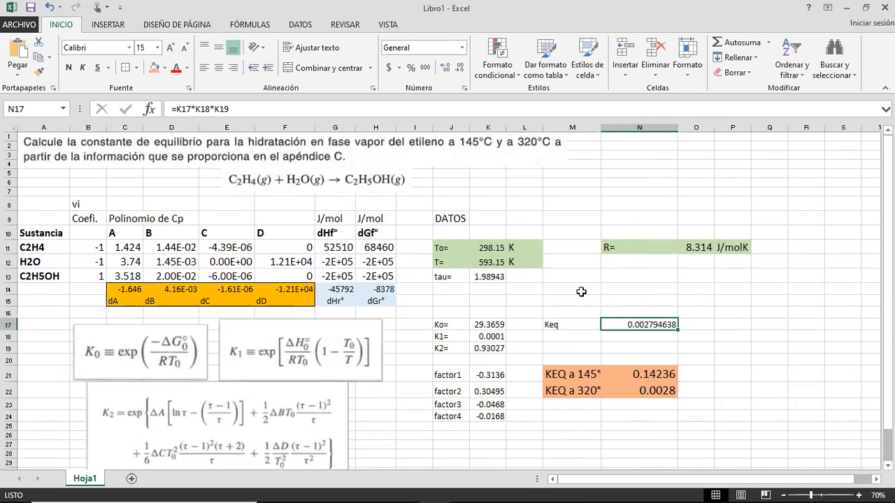
# Review the temperature formula in K12, the 320°C result in N22 and the reaction enthalpy formula in G14.
pyautogui.click(493, 265)
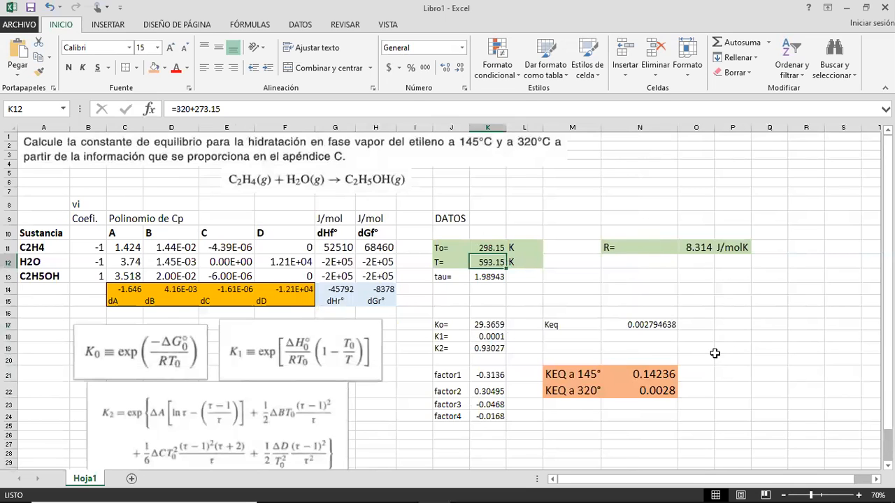
pyautogui.scroll(1, 715, 353)
pyautogui.click(680, 352)
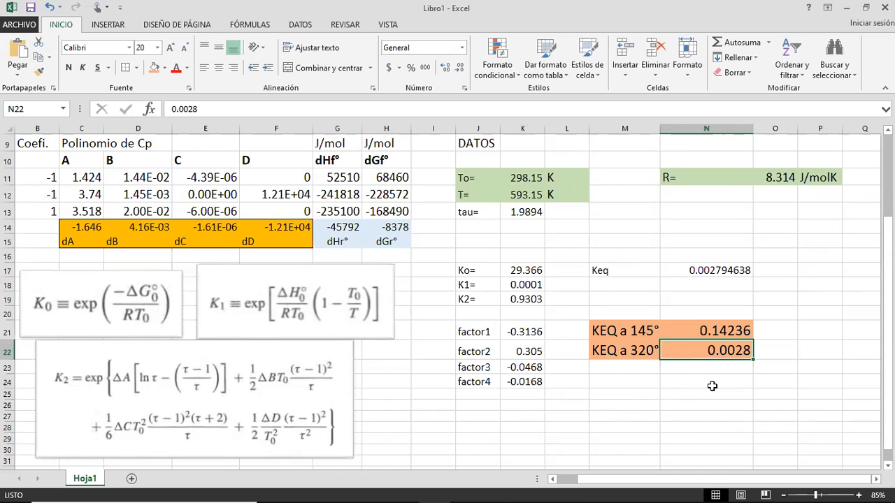
pyautogui.scroll(2, 712, 386)
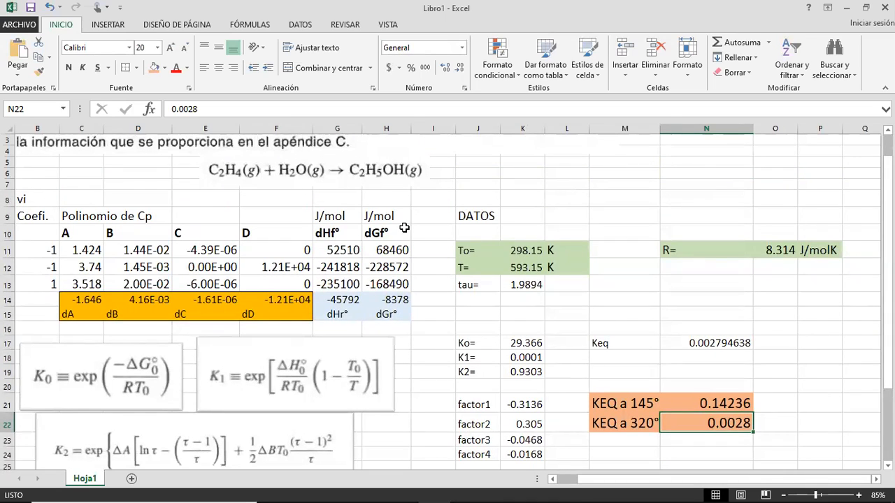
pyautogui.click(353, 299)
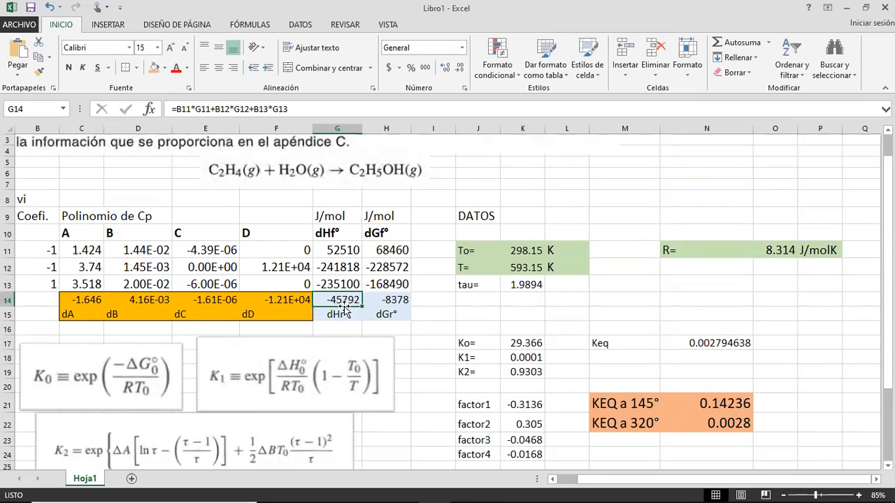
pyautogui.scroll(-1, 344, 311)
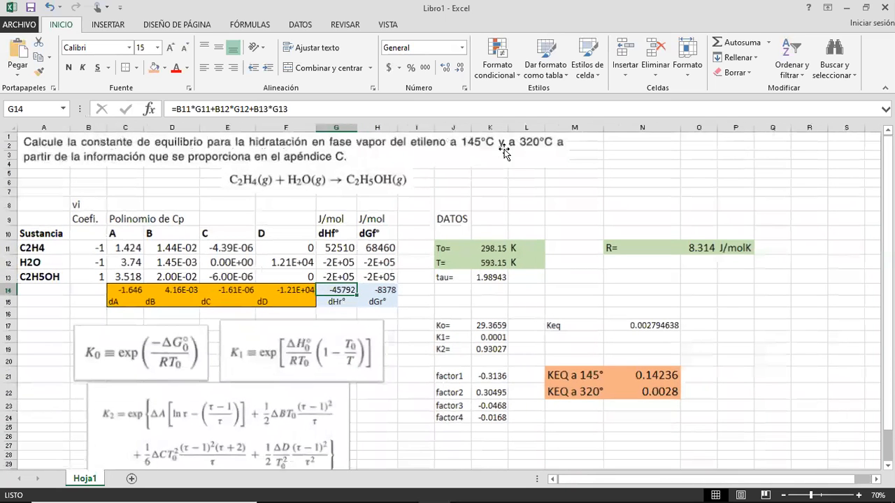